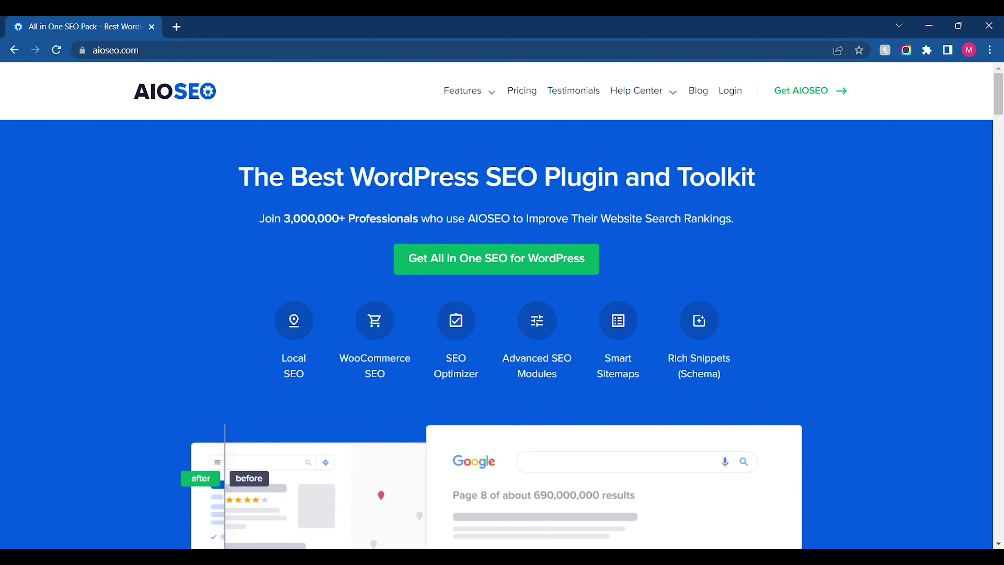
Review the overview of plugin features on the AIOSEO homepage, from TruSEO On-Page Analysis to the Robots.txt Editor
{"action": "left_click_drag", "start_coordinate": [999, 95], "coordinate": [999, 146]}
{"action": "scroll", "coordinate": [502, 316], "scroll_direction": "down", "scroll_amount": 3}
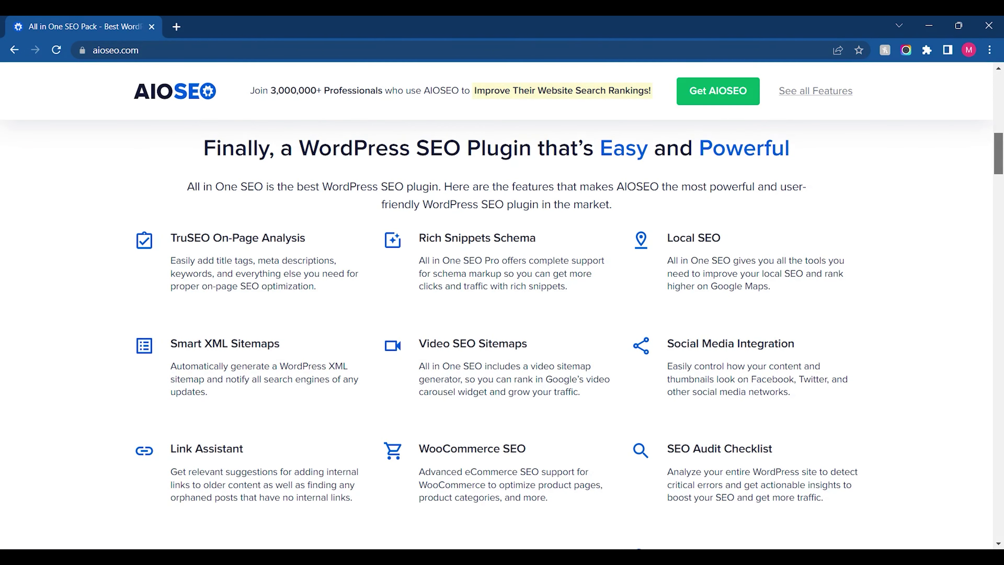
{"action": "scroll", "coordinate": [502, 334], "scroll_direction": "up", "scroll_amount": 2}
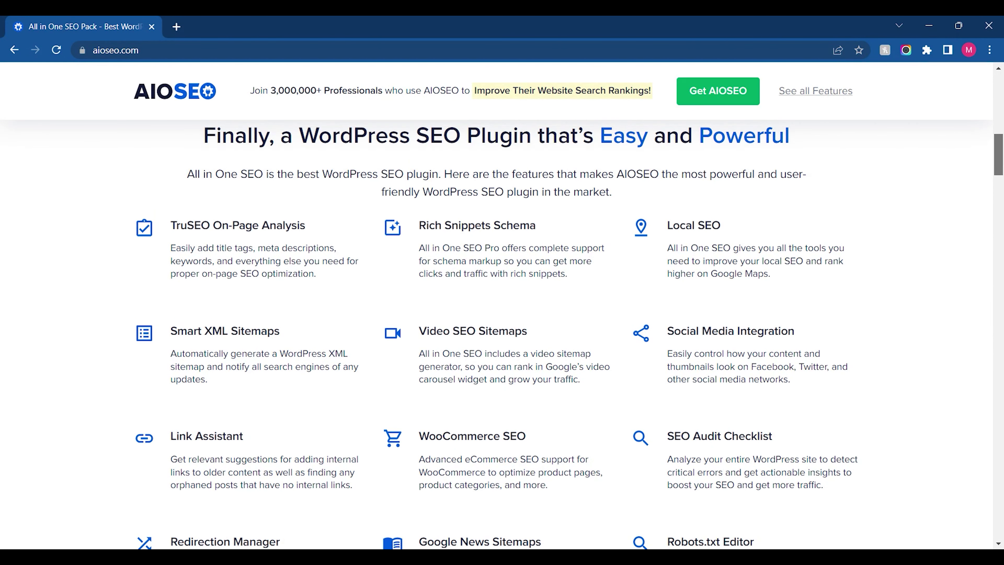
{"action": "scroll", "coordinate": [502, 334], "scroll_direction": "down", "scroll_amount": 1}
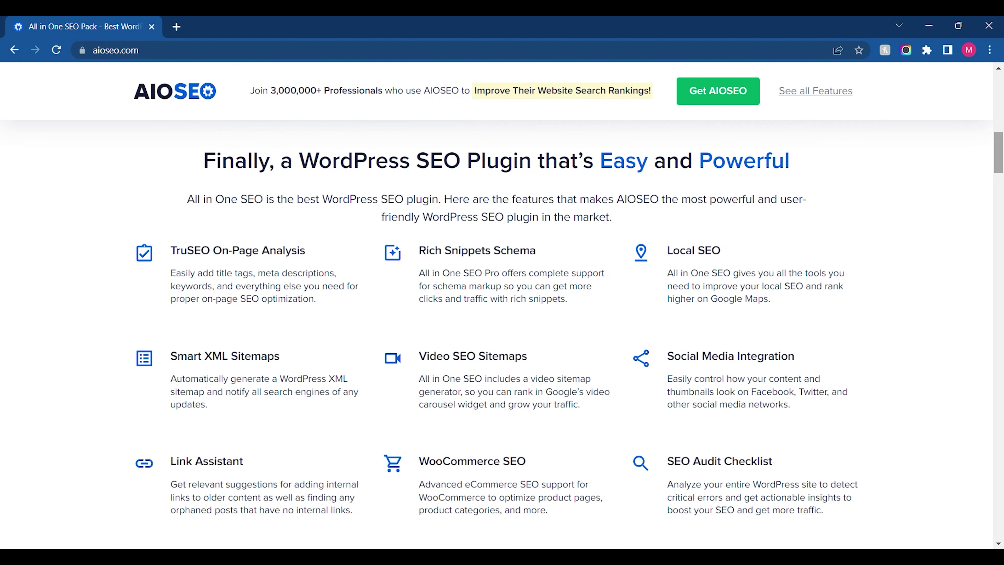
{"action": "scroll", "coordinate": [502, 330], "scroll_direction": "down", "scroll_amount": 4}
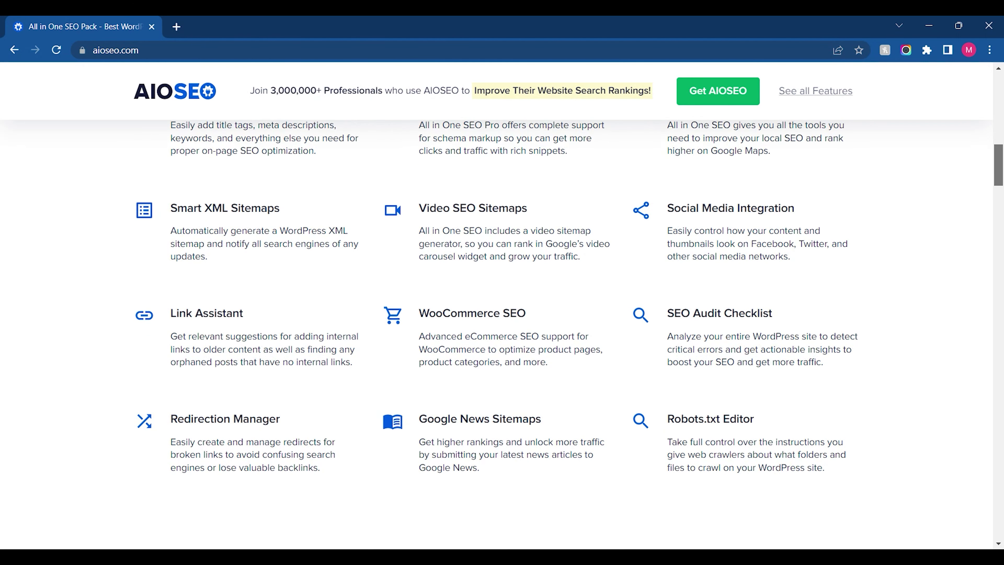
{"action": "scroll", "coordinate": [502, 331], "scroll_direction": "down", "scroll_amount": 1}
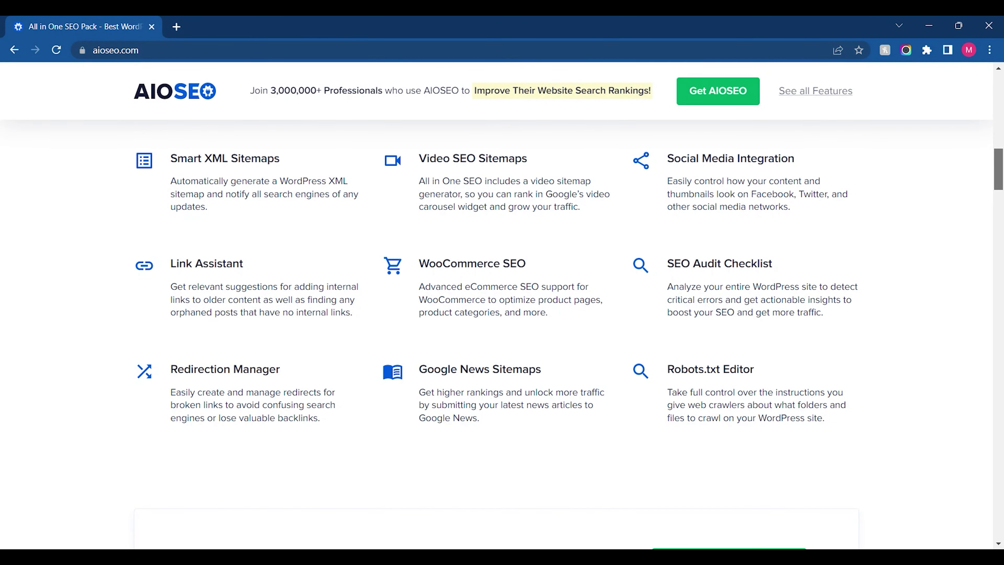
{"action": "scroll", "coordinate": [502, 331], "scroll_direction": "down", "scroll_amount": 10}
Open the AIOSEO pricing page and compare the Elite, Pro, Plus and Basic plans
{"action": "key", "text": "Home"}
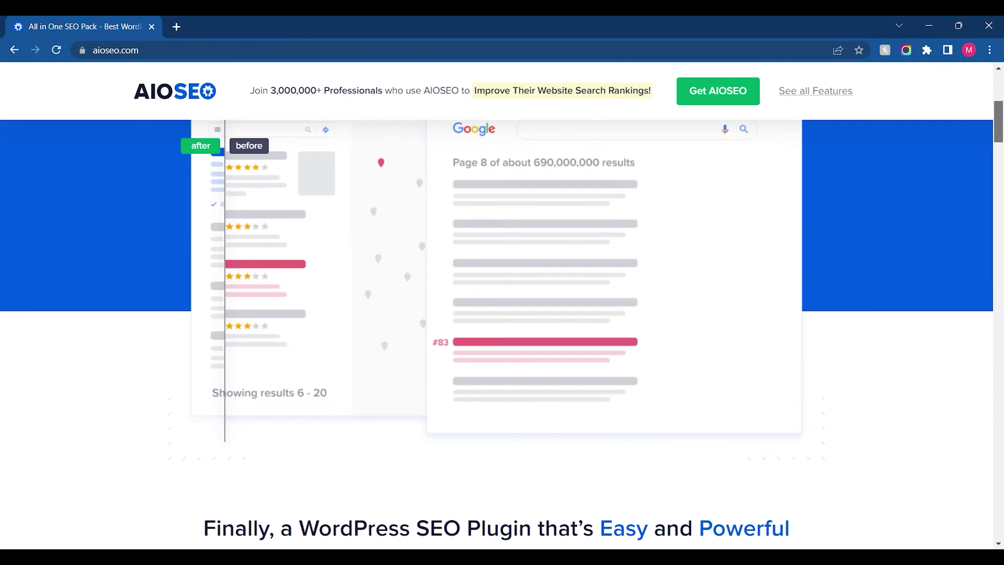
{"action": "left_click", "coordinate": [521, 91]}
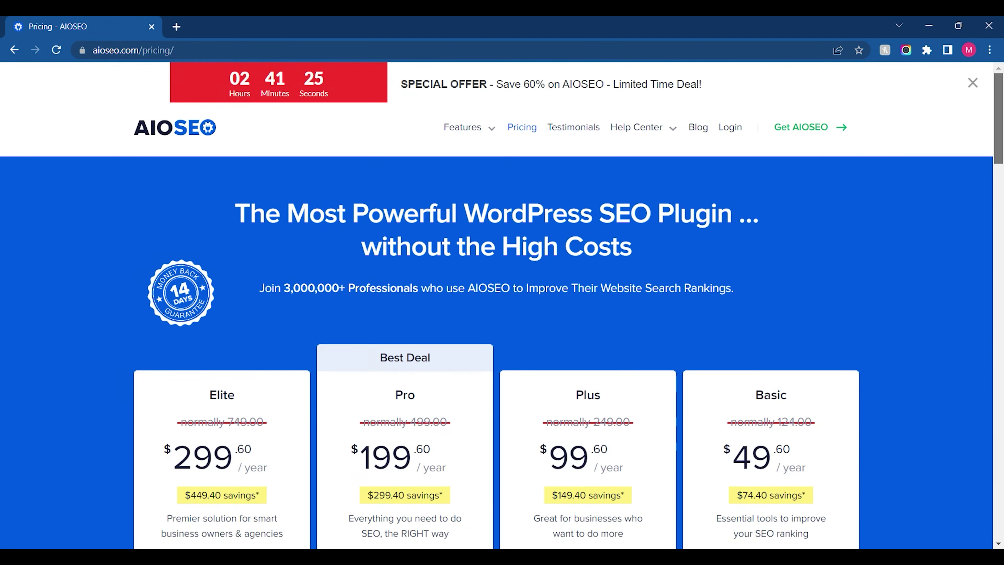
{"action": "scroll", "coordinate": [935, 157], "scroll_direction": "down", "scroll_amount": 2}
{"action": "scroll", "coordinate": [502, 311], "scroll_direction": "down", "scroll_amount": 2}
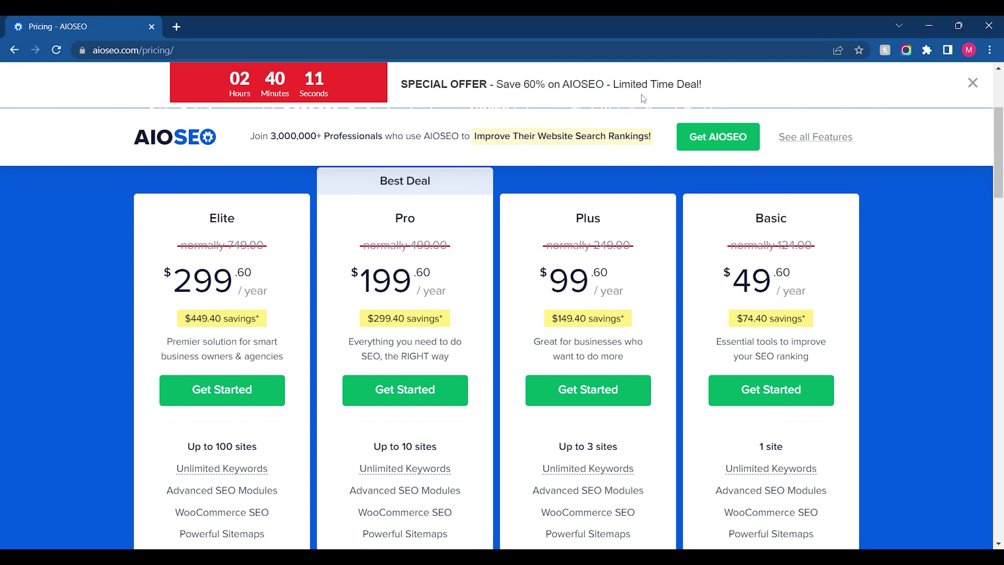
Open the SEO Audit Checklist feature page and read its sections on fixing errors and site speed
{"action": "mouse_move", "coordinate": [1001, 163]}
{"action": "left_mouse_down"}
{"action": "mouse_move", "coordinate": [1002, 305]}
{"action": "mouse_move", "coordinate": [1002, 148]}
{"action": "left_mouse_up"}
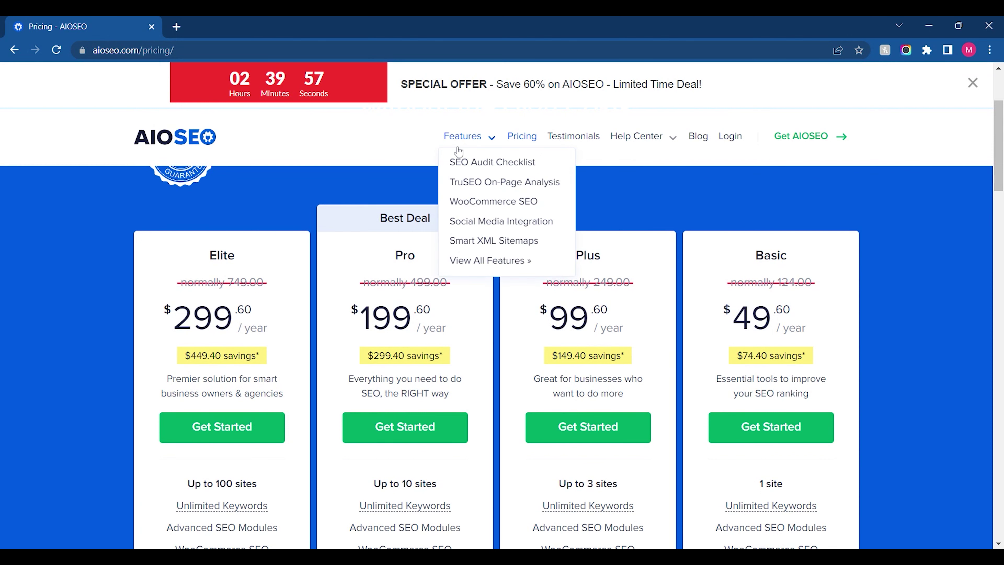
{"action": "left_click", "coordinate": [469, 162]}
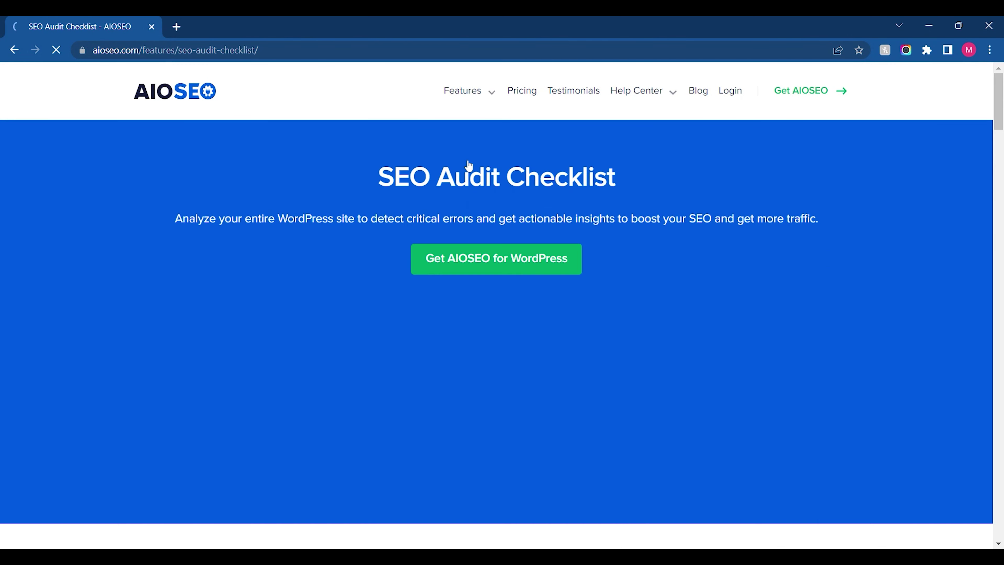
{"action": "left_click_drag", "start_coordinate": [1002, 101], "coordinate": [1002, 212]}
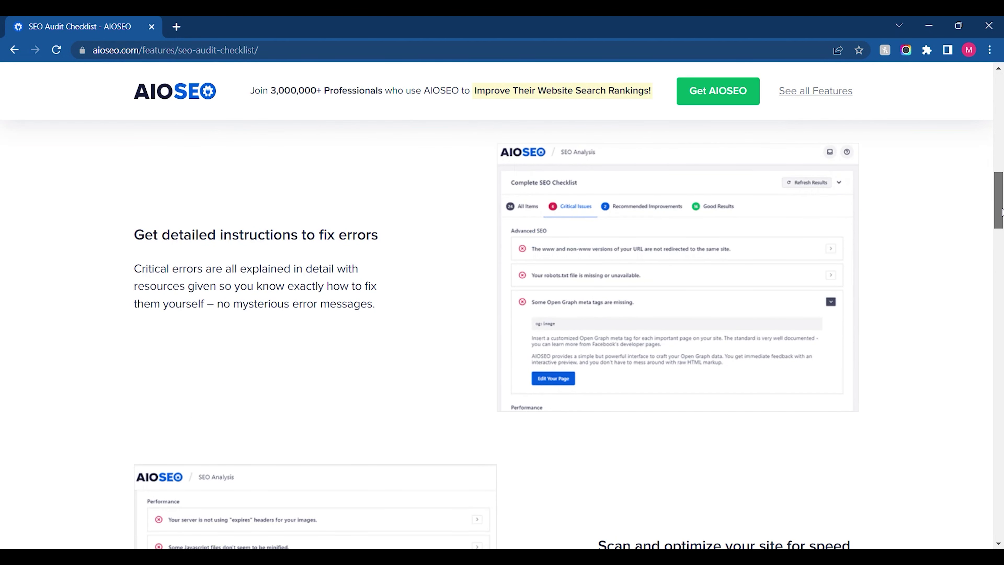
{"action": "left_click_drag", "start_coordinate": [1002, 212], "coordinate": [1002, 238]}
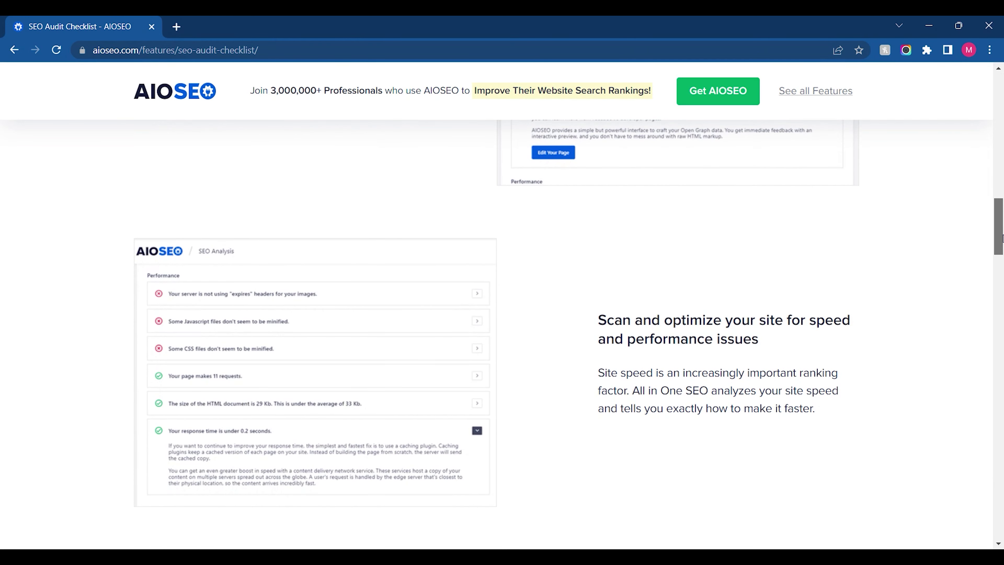
Open the TruSEO On-Page Analysis feature page and read through its checklist, post settings, click-through rate and title tag sections
{"action": "left_click_drag", "start_coordinate": [1002, 237], "coordinate": [954, 124]}
{"action": "mouse_move", "coordinate": [464, 92]}
{"action": "left_click", "coordinate": [472, 135]}
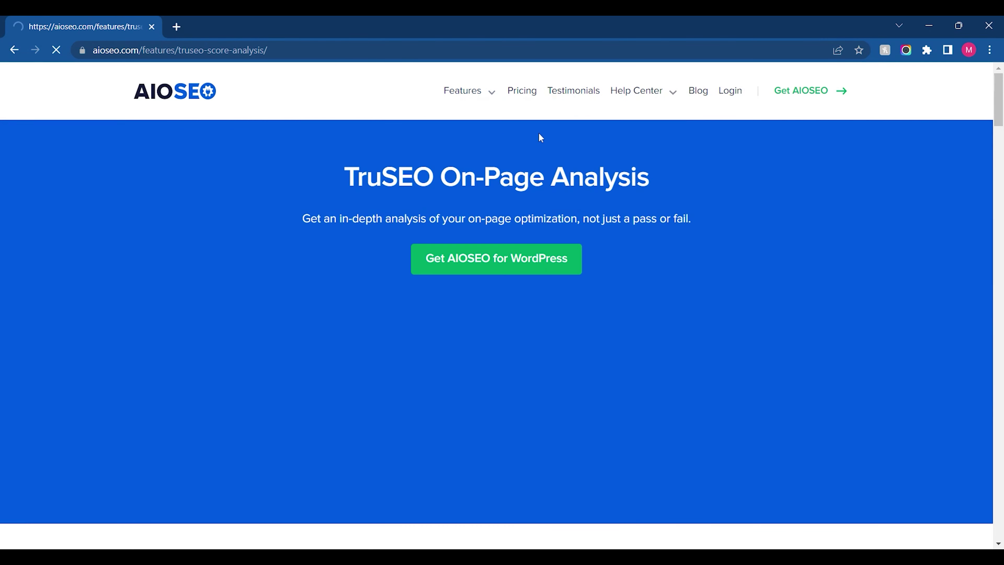
{"action": "left_click_drag", "start_coordinate": [998, 98], "coordinate": [999, 156]}
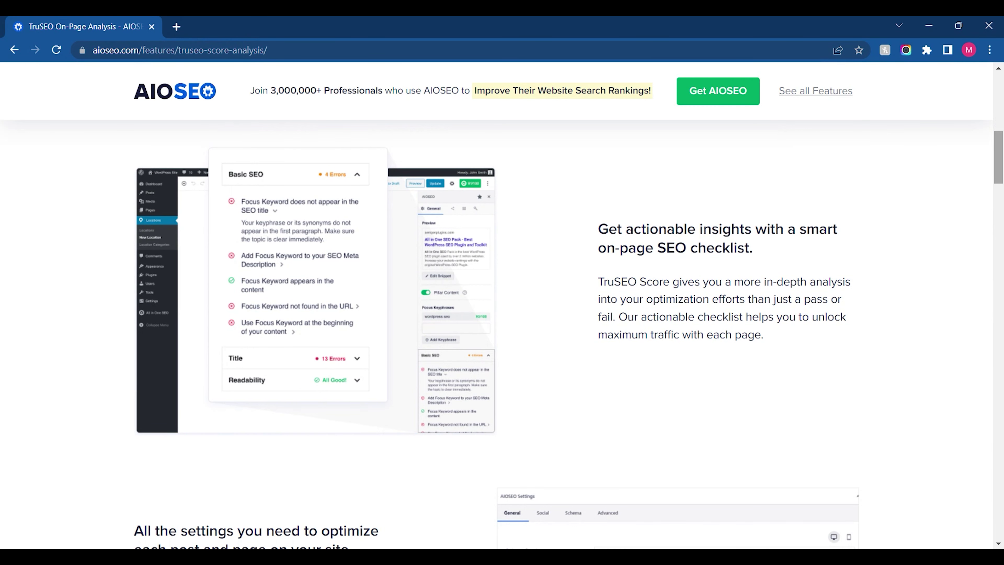
{"action": "scroll", "coordinate": [553, 334], "scroll_direction": "down", "scroll_amount": 2}
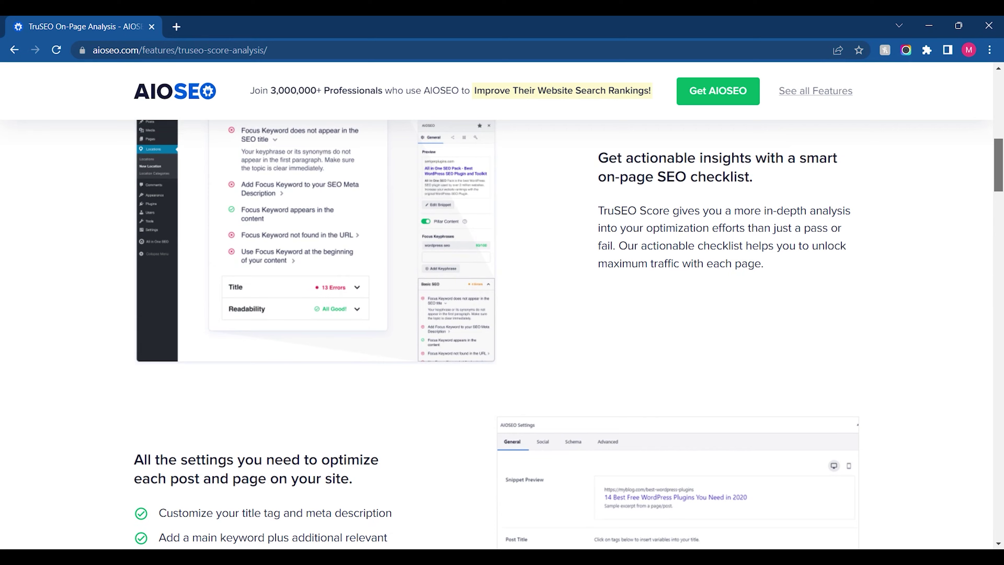
{"action": "scroll", "coordinate": [553, 334], "scroll_direction": "down", "scroll_amount": 3}
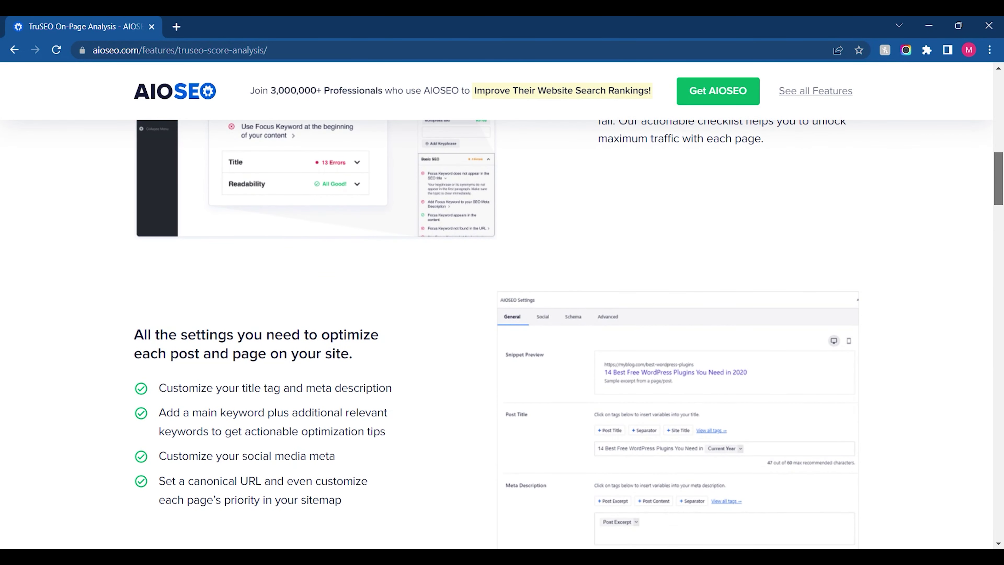
{"action": "scroll", "coordinate": [554, 335], "scroll_direction": "down", "scroll_amount": 3}
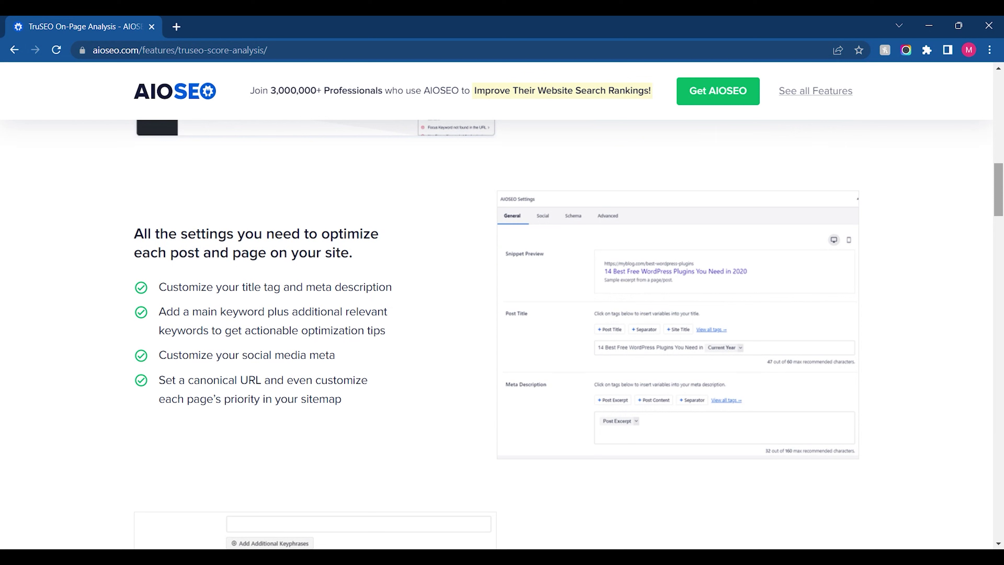
{"action": "left_click_drag", "start_coordinate": [1000, 202], "coordinate": [1002, 237]}
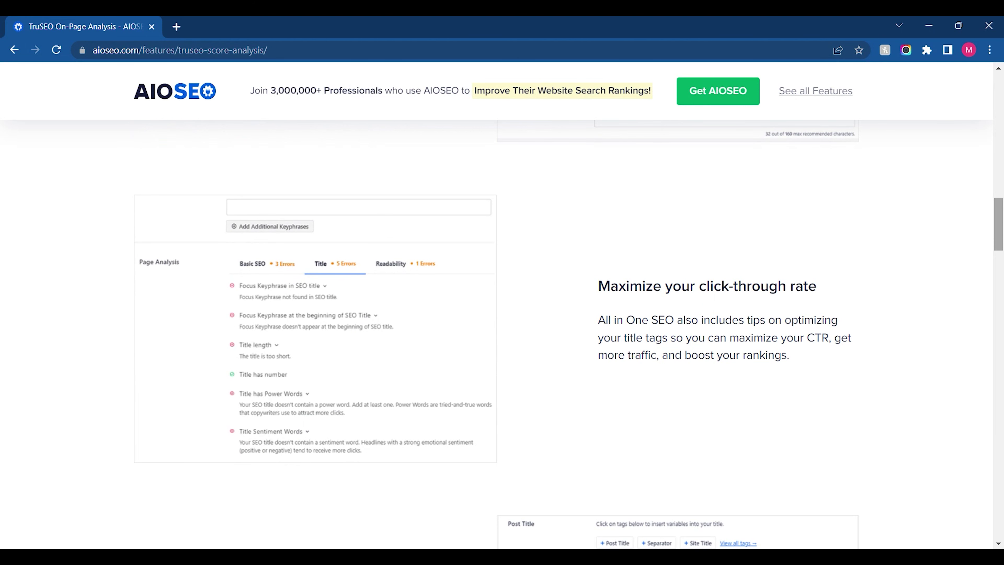
{"action": "left_click_drag", "start_coordinate": [999, 237], "coordinate": [1002, 272]}
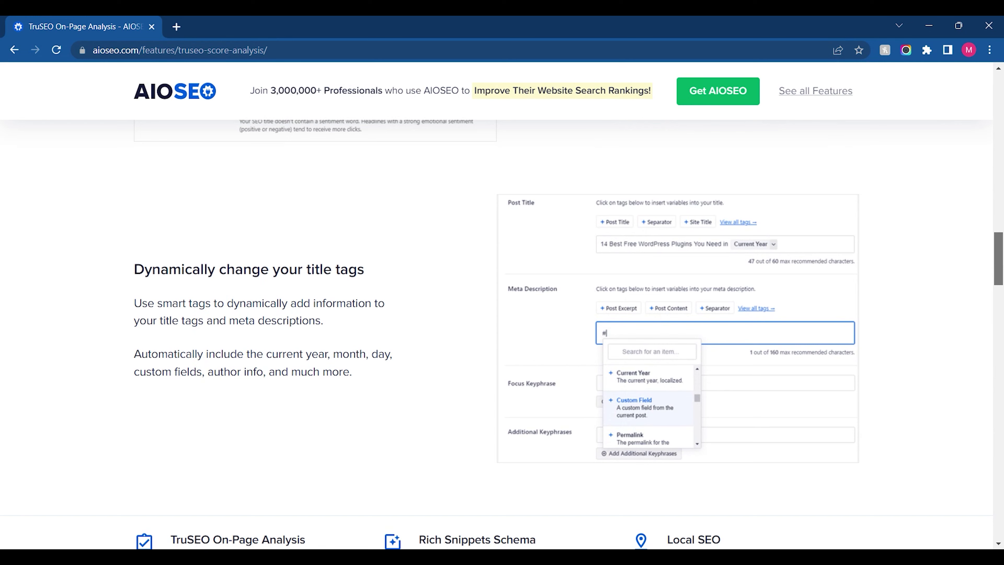
Open the WooCommerce SEO feature page and read its sections on customer reach, meta tags, product images and additional features
{"action": "left_click_drag", "start_coordinate": [1002, 273], "coordinate": [1001, 122]}
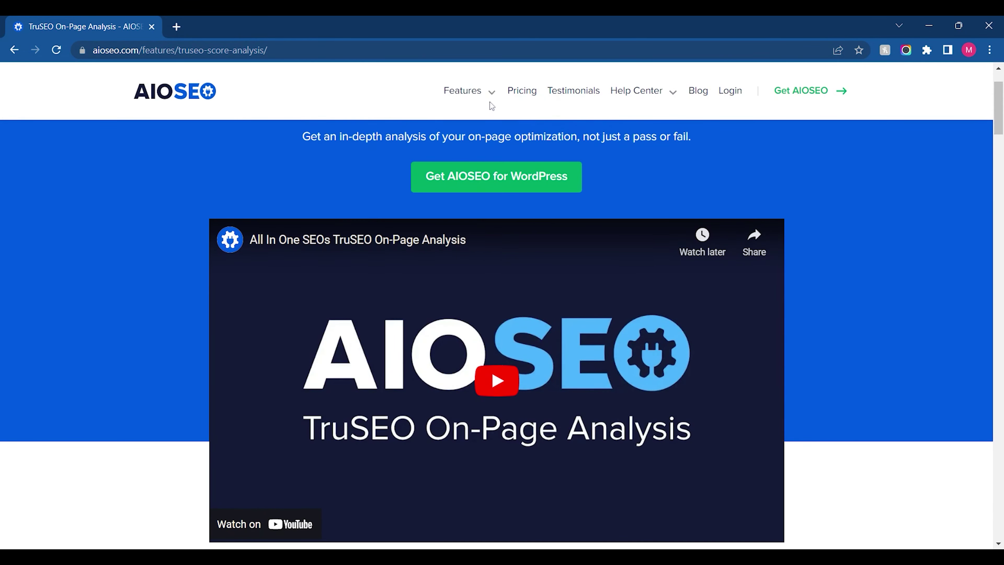
{"action": "mouse_move", "coordinate": [488, 100]}
{"action": "left_click", "coordinate": [487, 158]}
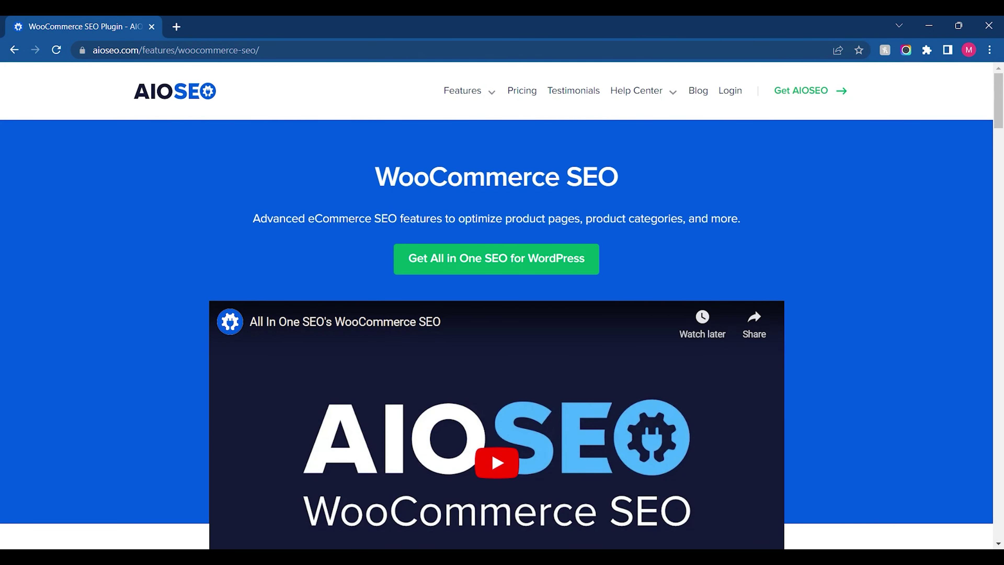
{"action": "scroll", "coordinate": [502, 334], "scroll_direction": "down", "scroll_amount": 10}
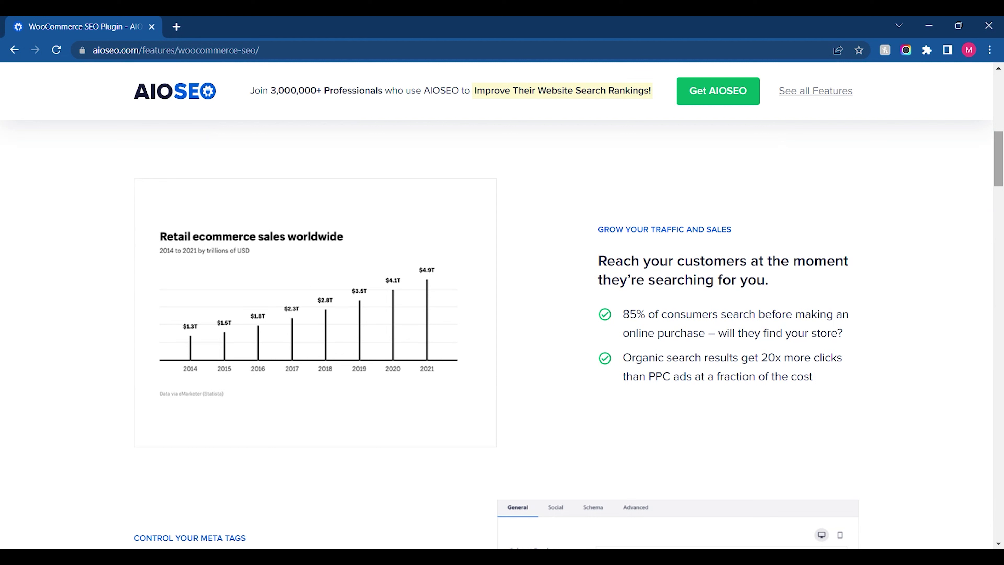
{"action": "left_click_drag", "start_coordinate": [1000, 176], "coordinate": [1002, 190]}
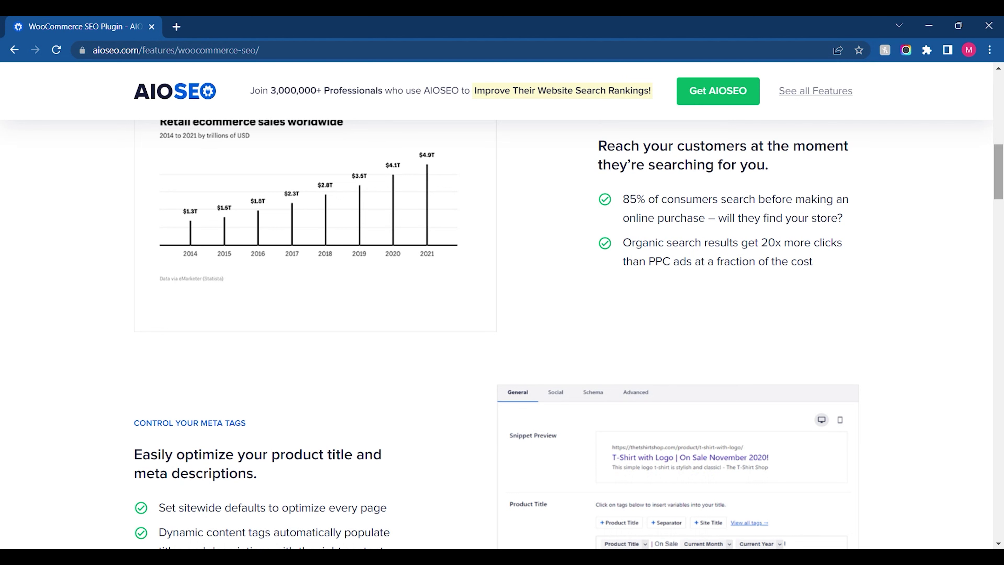
{"action": "left_click_drag", "start_coordinate": [1001, 191], "coordinate": [1001, 215]}
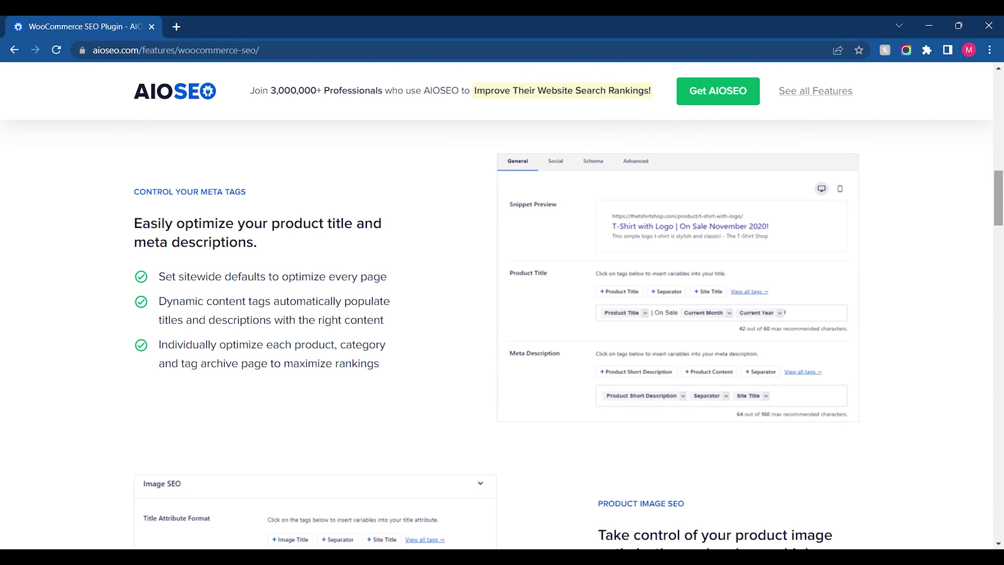
{"action": "left_click_drag", "start_coordinate": [1002, 216], "coordinate": [1001, 249]}
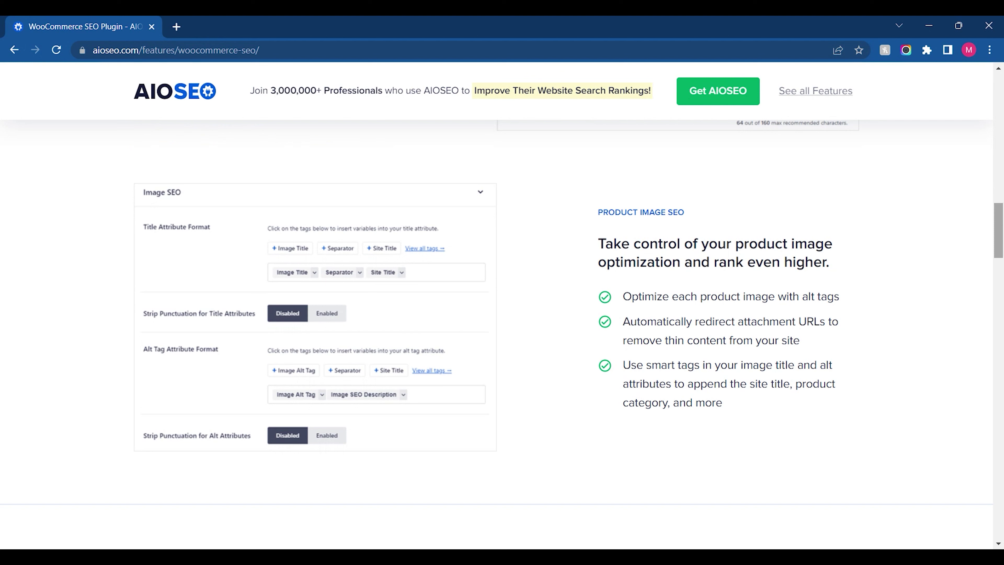
{"action": "left_click_drag", "start_coordinate": [989, 251], "coordinate": [992, 372]}
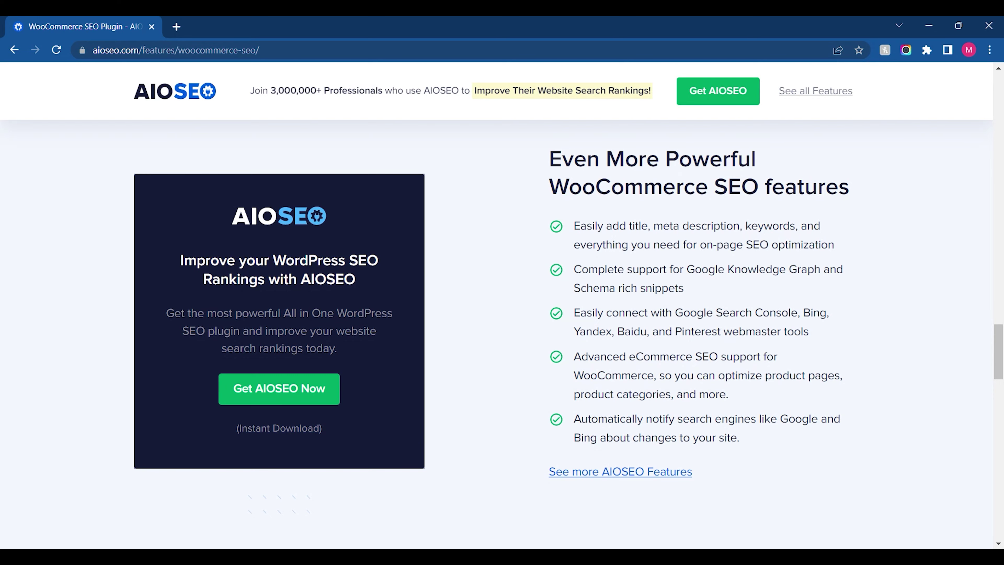
Return to the pricing page and compare the prices, site limits and included modules of the four plans
{"action": "scroll", "coordinate": [497, 317], "scroll_direction": "up", "scroll_amount": 15}
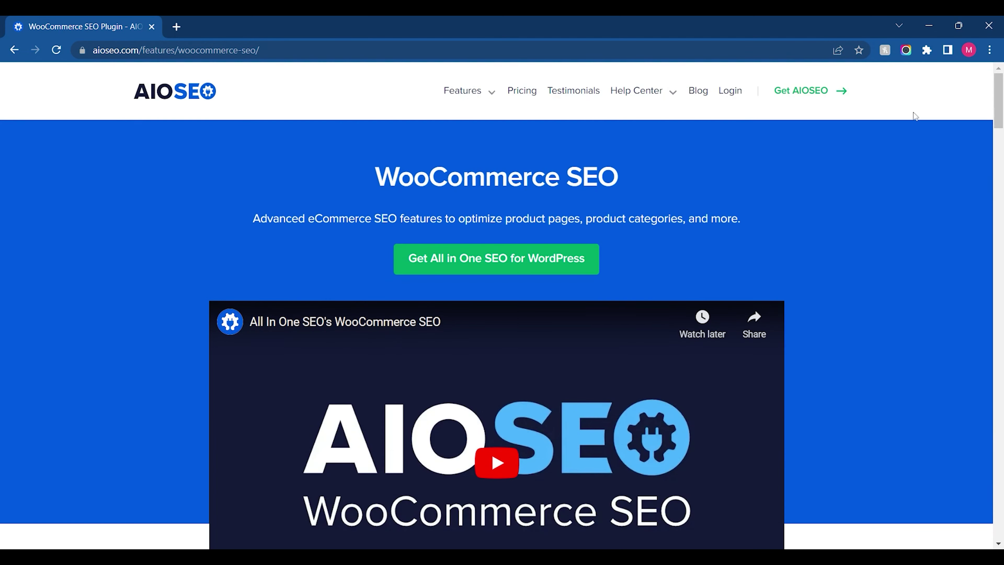
{"action": "mouse_move", "coordinate": [614, 91]}
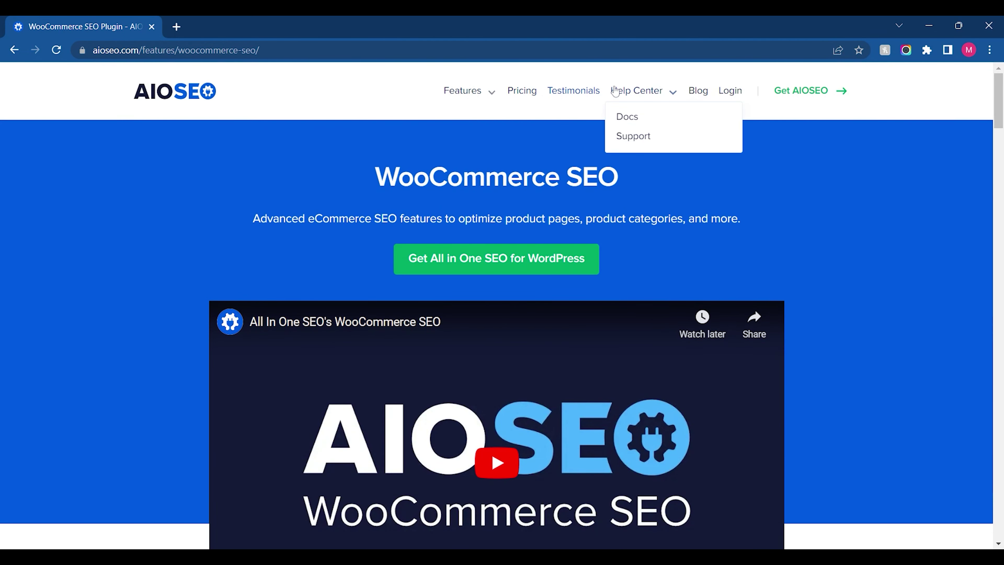
{"action": "left_click", "coordinate": [528, 90]}
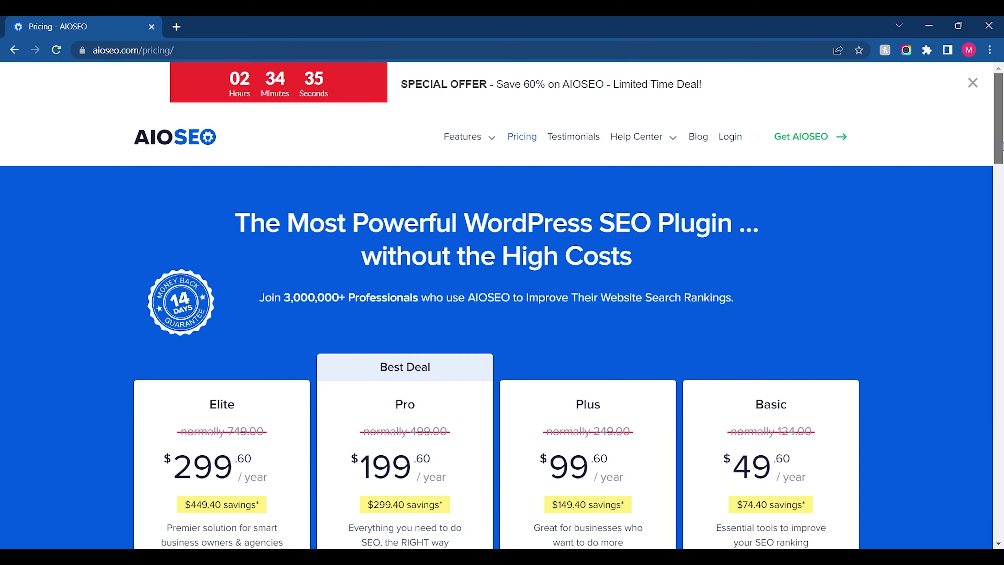
{"action": "scroll", "coordinate": [945, 168], "scroll_direction": "down", "scroll_amount": 4}
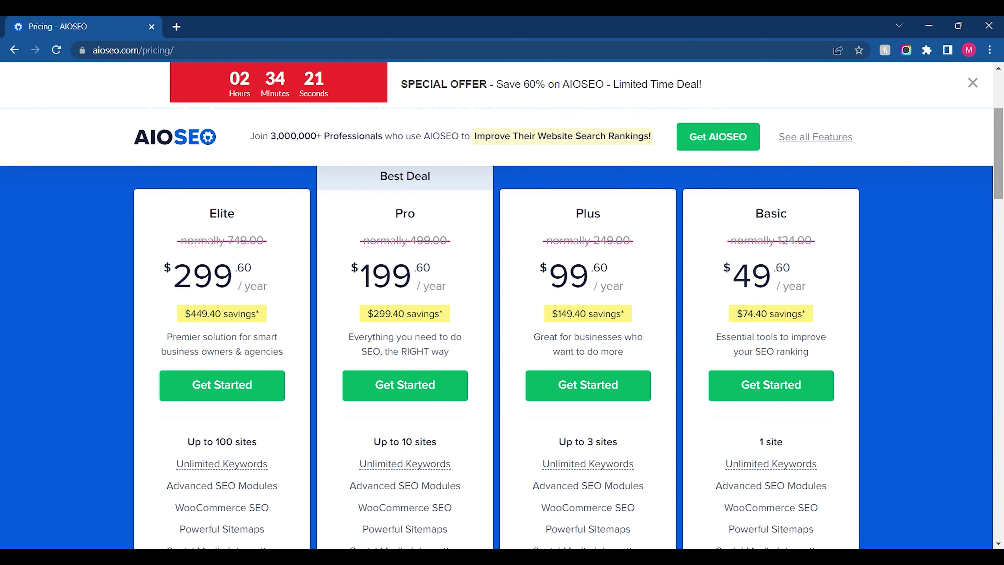
{"action": "left_click_drag", "start_coordinate": [1001, 181], "coordinate": [1002, 278]}
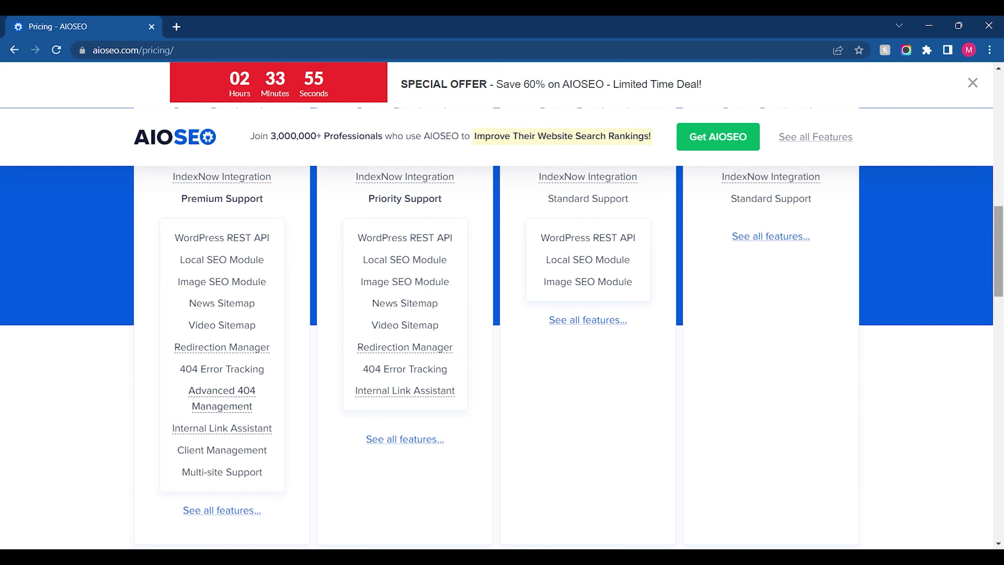
{"action": "left_click_drag", "start_coordinate": [999, 280], "coordinate": [1002, 179]}
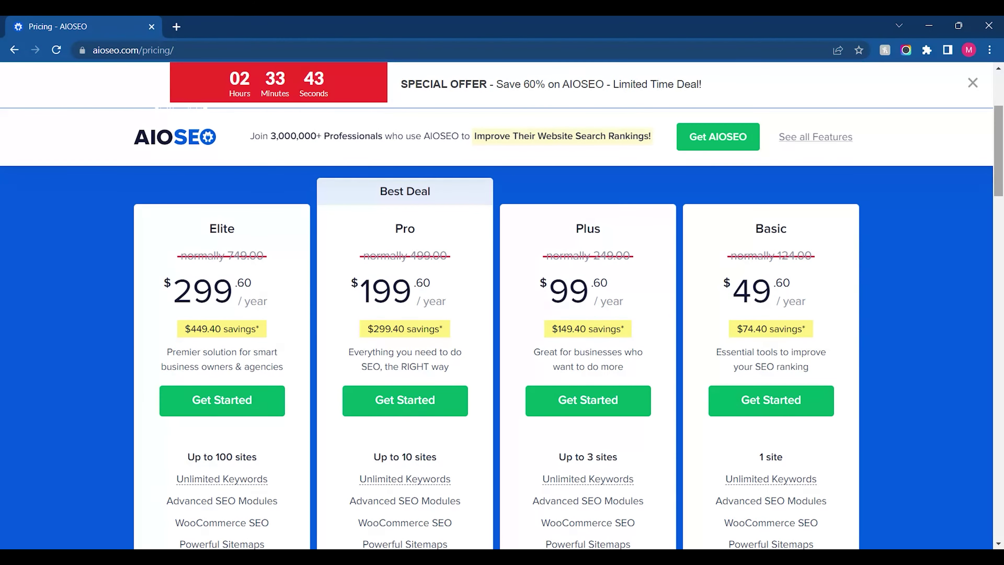
Go back to the AIOSEO homepage and browse down to the TruSEO Score section
{"action": "scroll", "coordinate": [181, 149], "scroll_direction": "up", "scroll_amount": 4}
{"action": "left_click", "coordinate": [181, 149]}
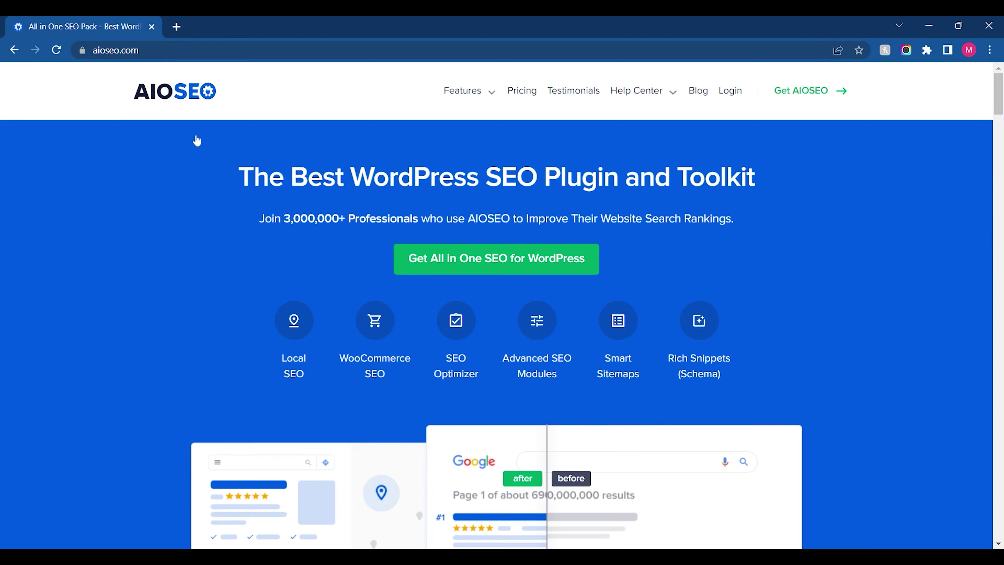
{"action": "scroll", "coordinate": [497, 334], "scroll_direction": "down", "scroll_amount": 15}
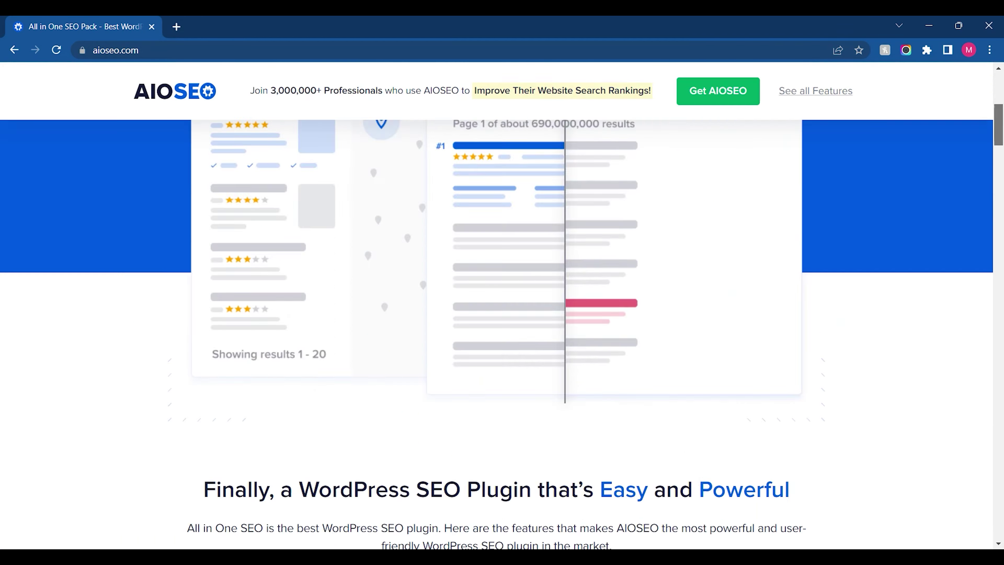
{"action": "scroll", "coordinate": [497, 334], "scroll_direction": "down", "scroll_amount": 15}
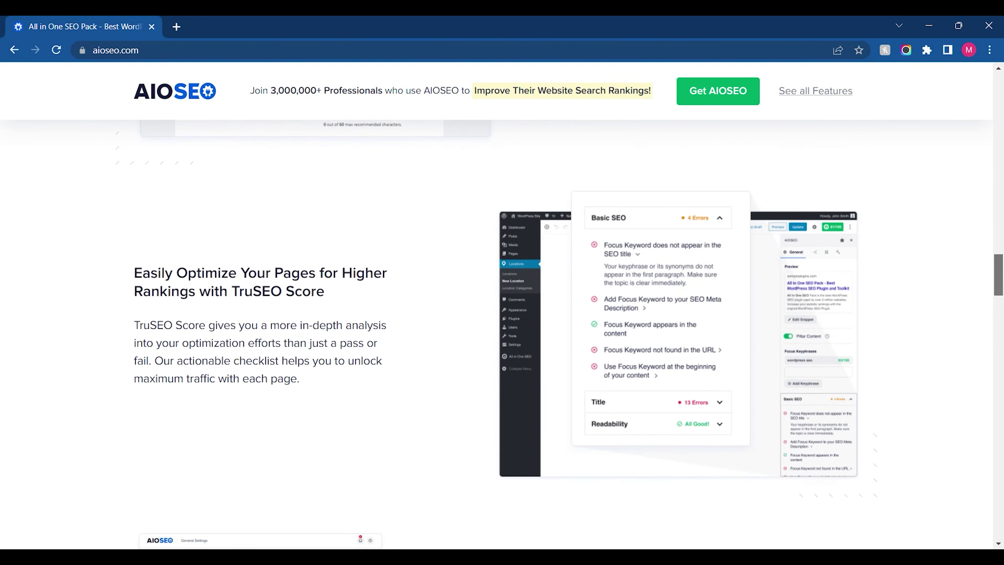
Switch to the WordPress admin dashboard and open the page for adding new plugins
{"action": "scroll", "coordinate": [496, 334], "scroll_direction": "down", "scroll_amount": 5}
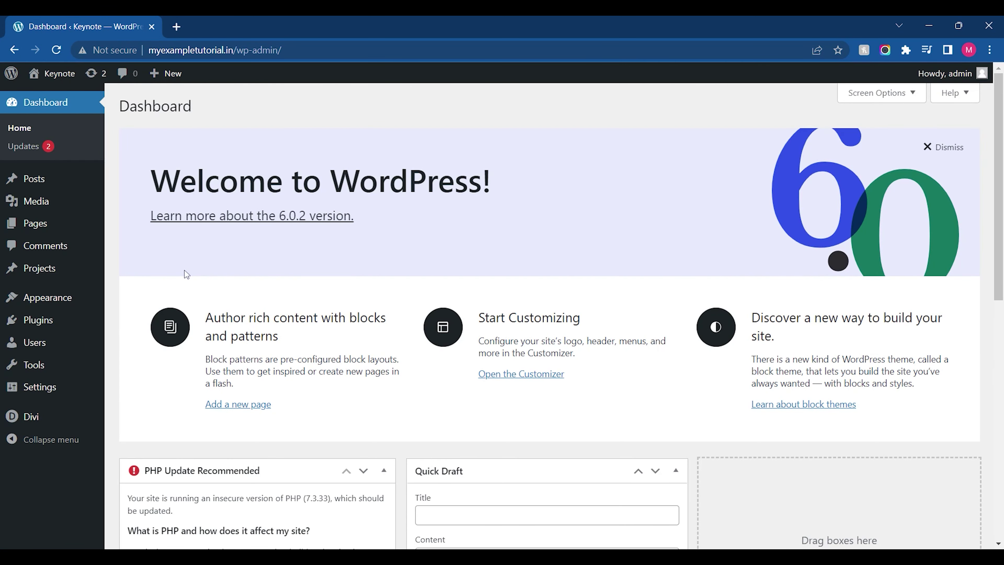
{"action": "mouse_move", "coordinate": [56, 320]}
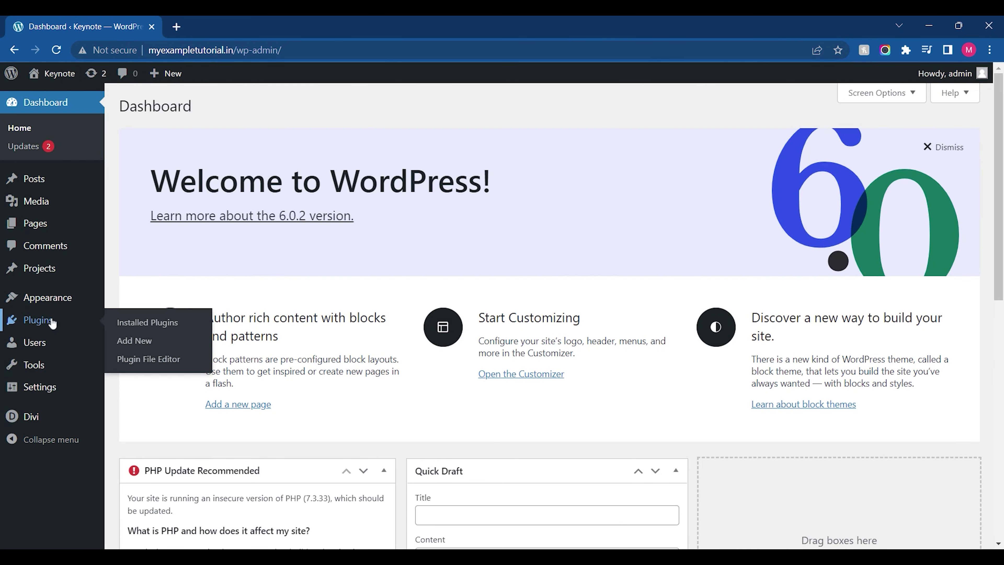
{"action": "left_click", "coordinate": [123, 324]}
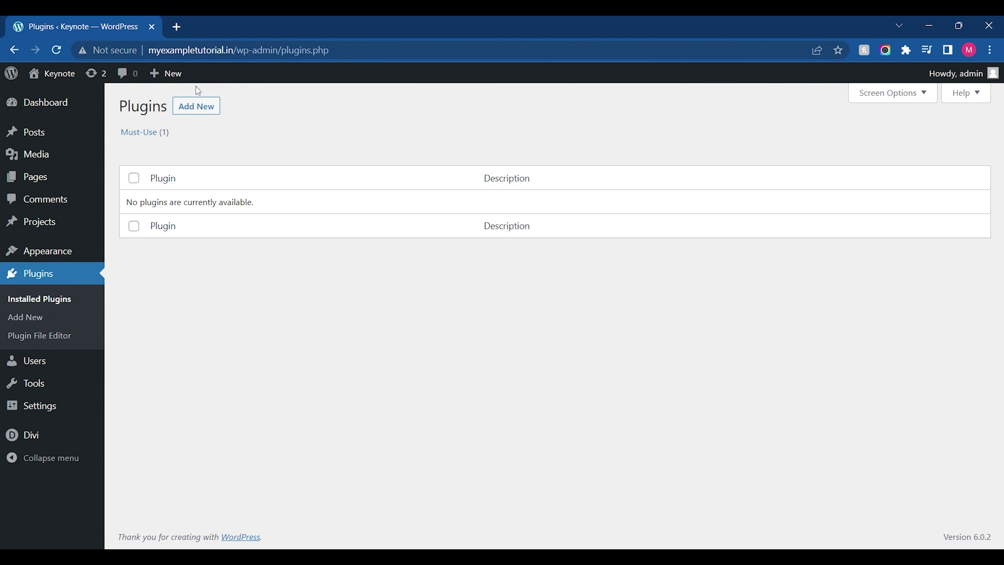
{"action": "left_click", "coordinate": [196, 105]}
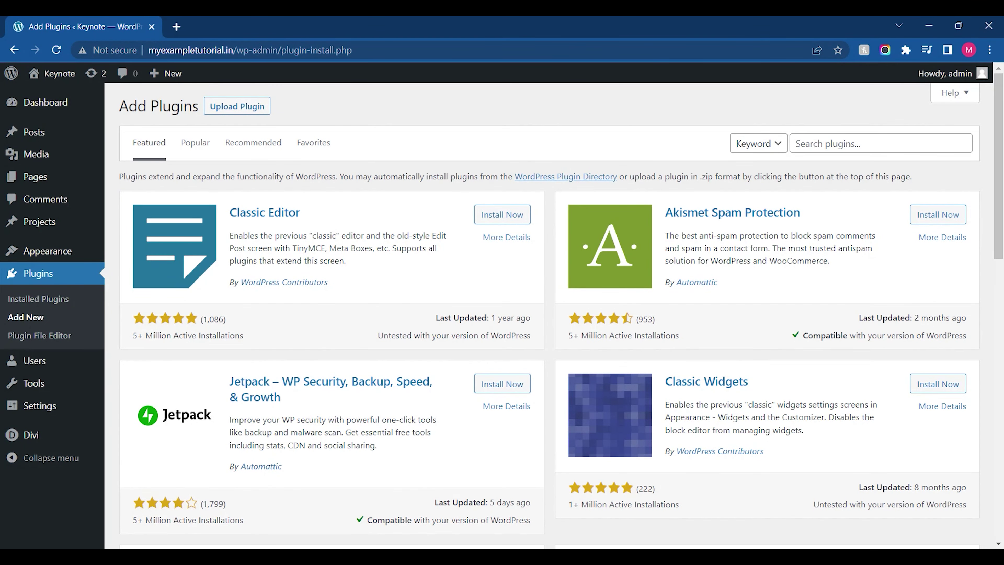
Search the plugin directory for "all in one seo" and install and activate the All in One SEO plugin
{"action": "left_click", "coordinate": [798, 143]}
{"action": "type", "text": "all"}
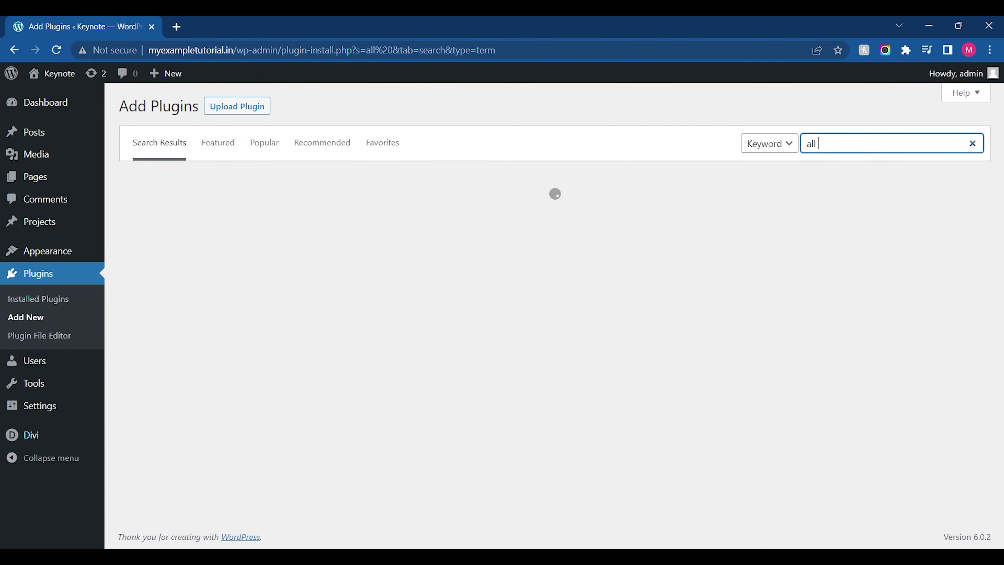
{"action": "type", "text": "in "}
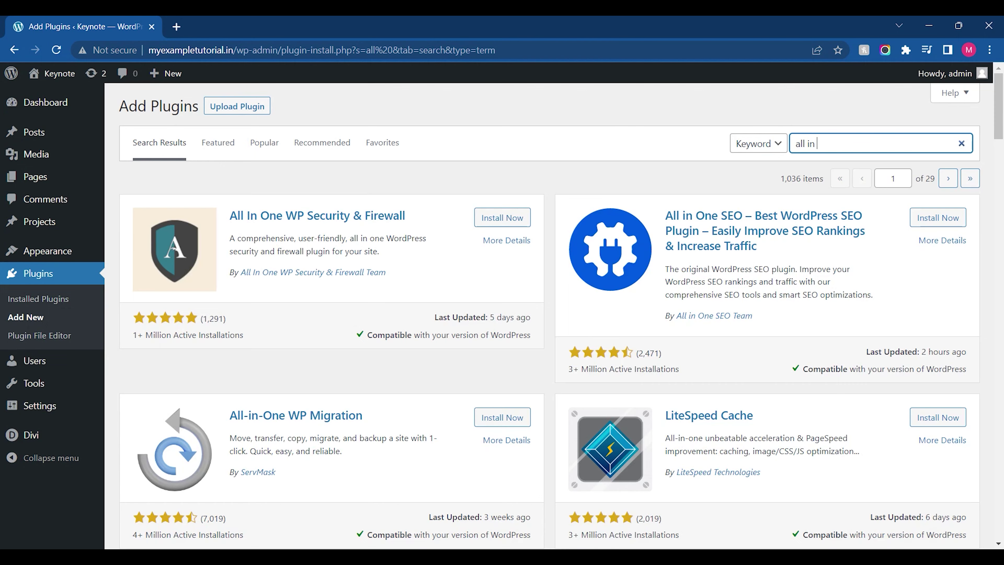
{"action": "type", "text": "one seo"}
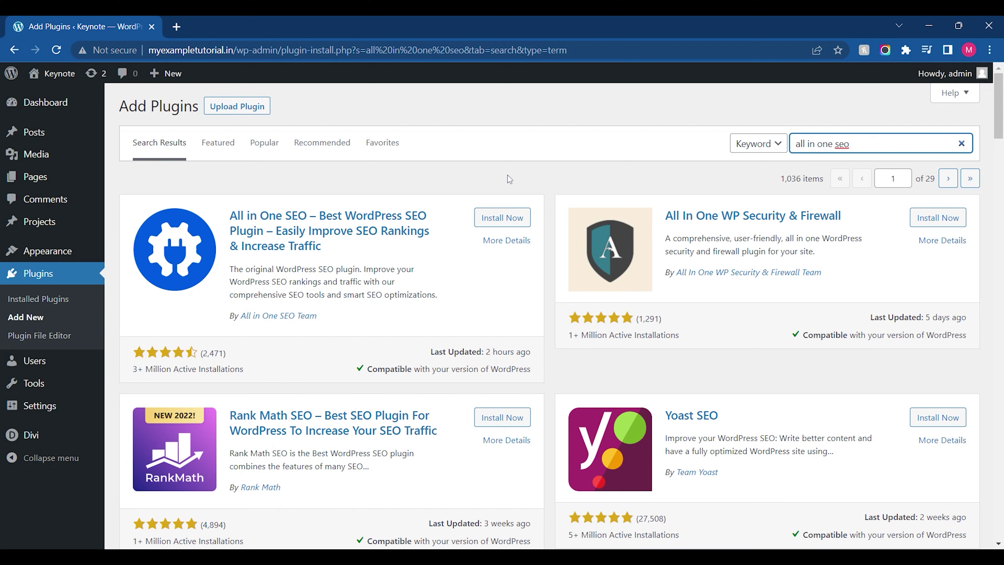
{"action": "left_click", "coordinate": [502, 223]}
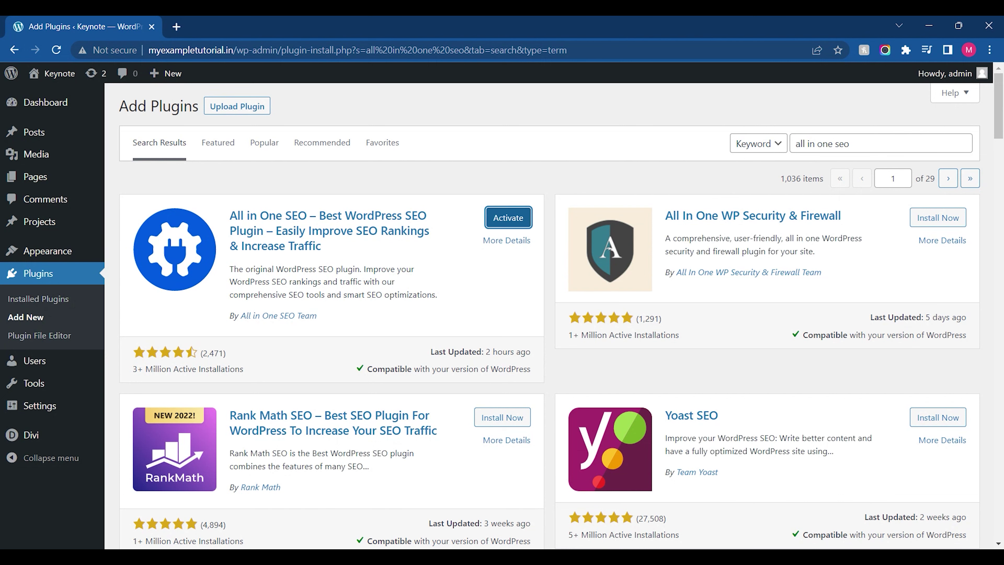
{"action": "left_click", "coordinate": [512, 218]}
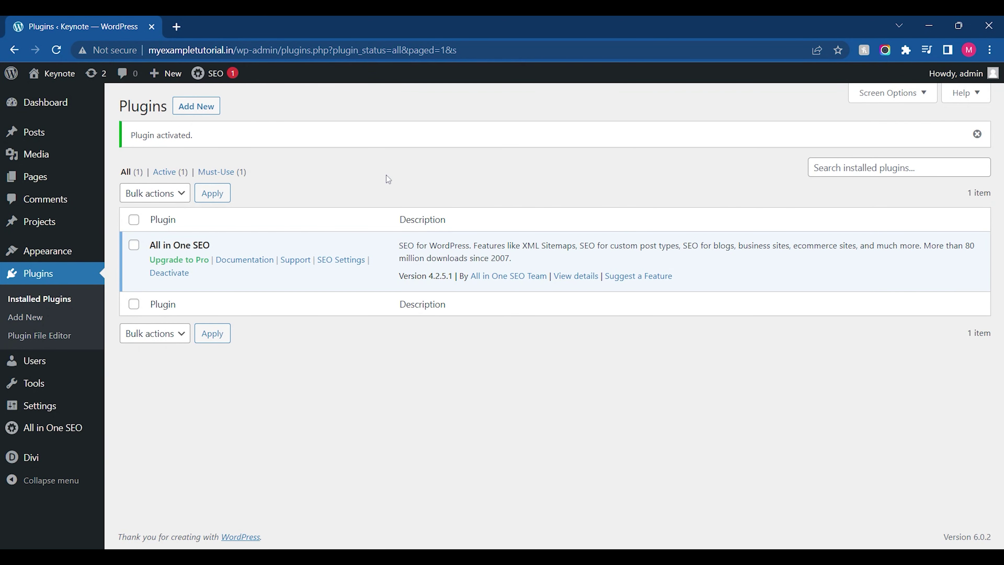
View the Pro upgrade offer and its pricing page from the All in One SEO plugin entry and close that page
{"action": "left_click", "coordinate": [183, 260]}
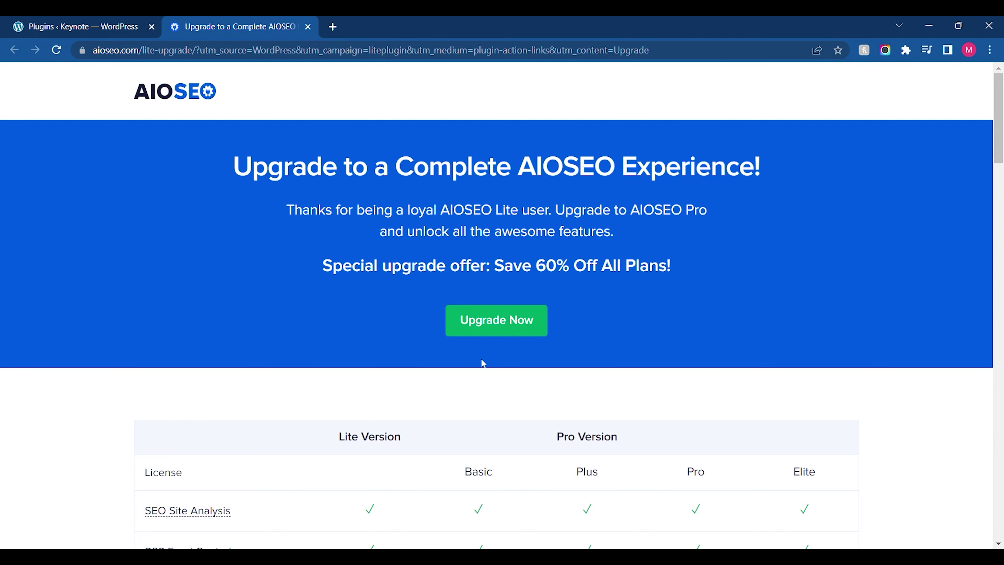
{"action": "left_click", "coordinate": [524, 318]}
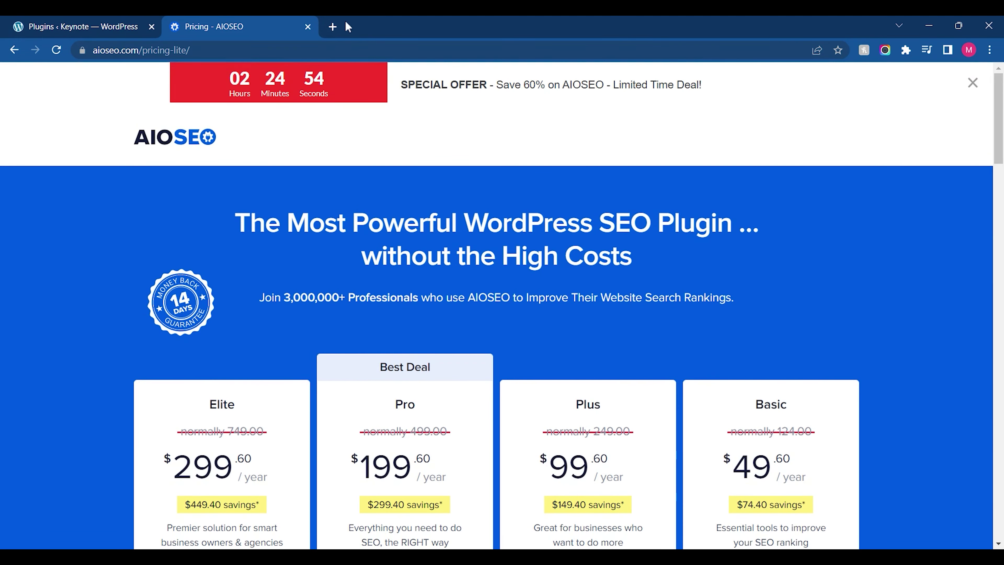
{"action": "key", "text": "ctrl+w"}
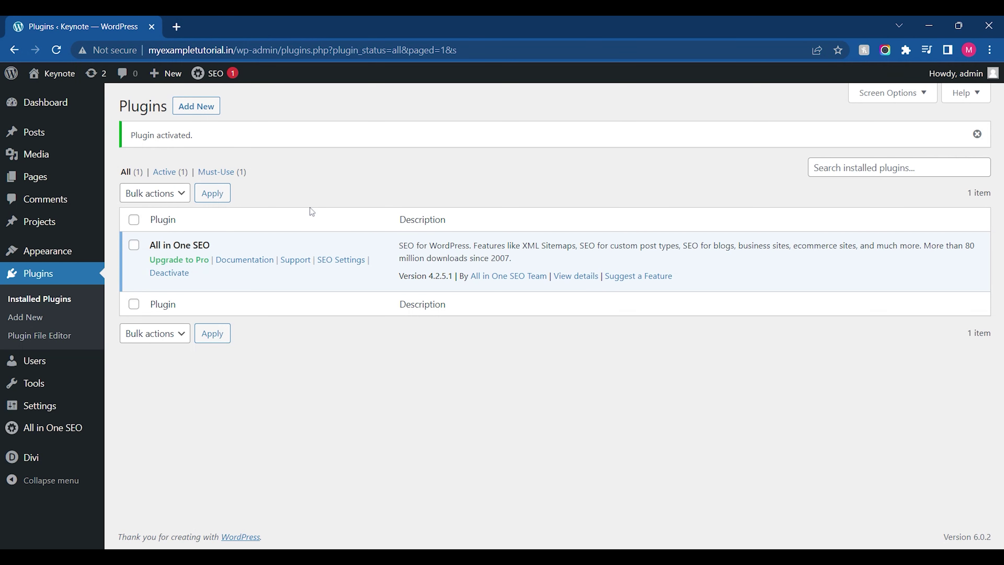
Open the All in One SEO dashboard through its notifications and launch the setup wizard from the SEO Setup section
{"action": "mouse_move", "coordinate": [35, 406]}
{"action": "left_click", "coordinate": [61, 53]}
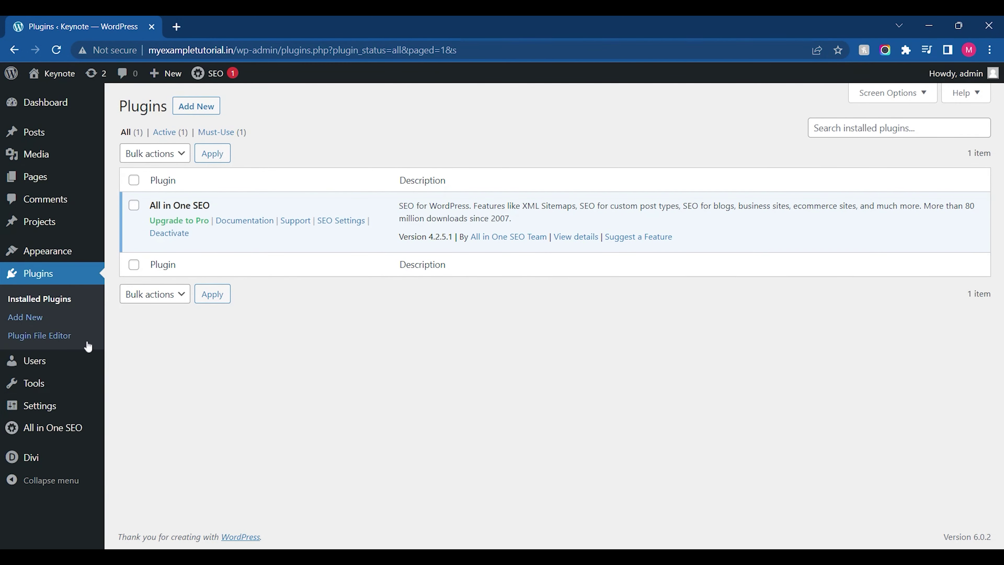
{"action": "mouse_move", "coordinate": [48, 433]}
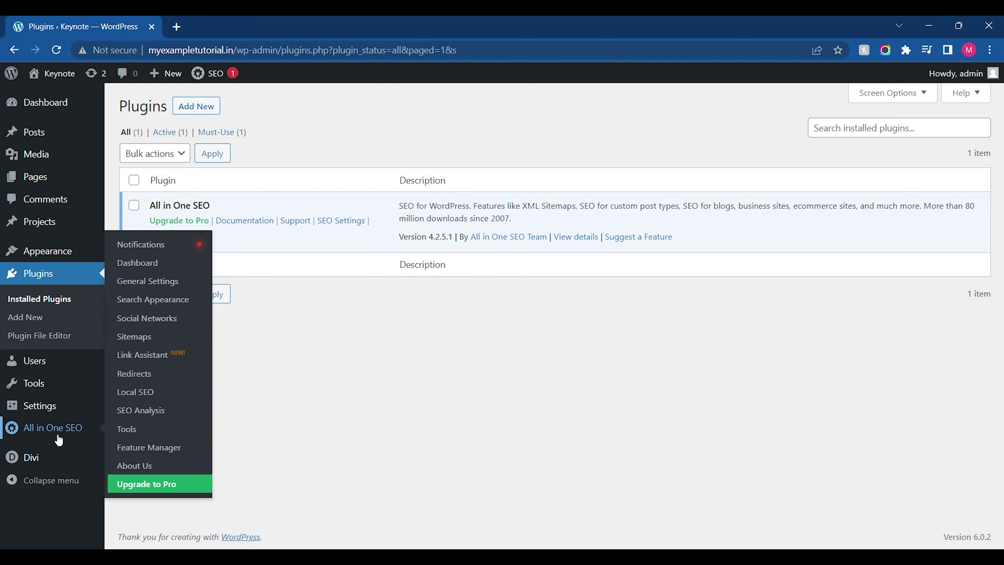
{"action": "left_click", "coordinate": [145, 248]}
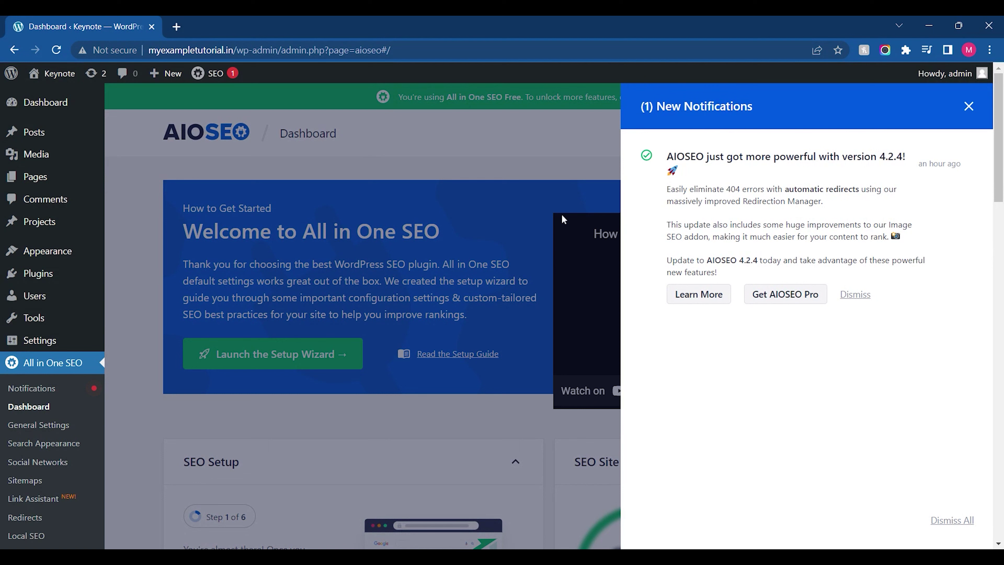
{"action": "left_click", "coordinate": [969, 105]}
{"action": "scroll", "coordinate": [231, 450], "scroll_direction": "down", "scroll_amount": 5}
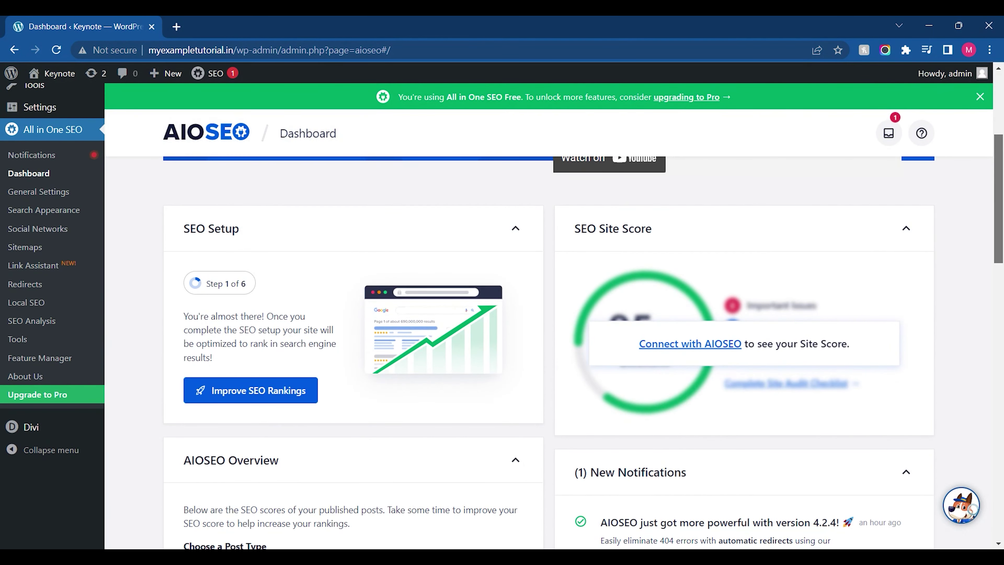
{"action": "left_click", "coordinate": [277, 401]}
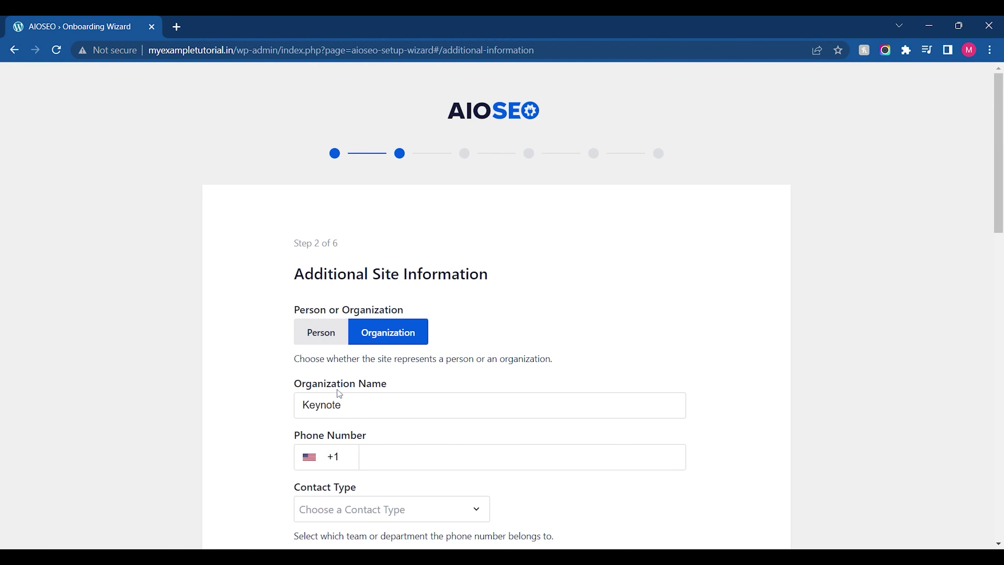
Compare the Person and Organization versions of the Additional Site Information form and read through the fields down to the social profiles
{"action": "left_click_drag", "start_coordinate": [998, 159], "coordinate": [998, 199]}
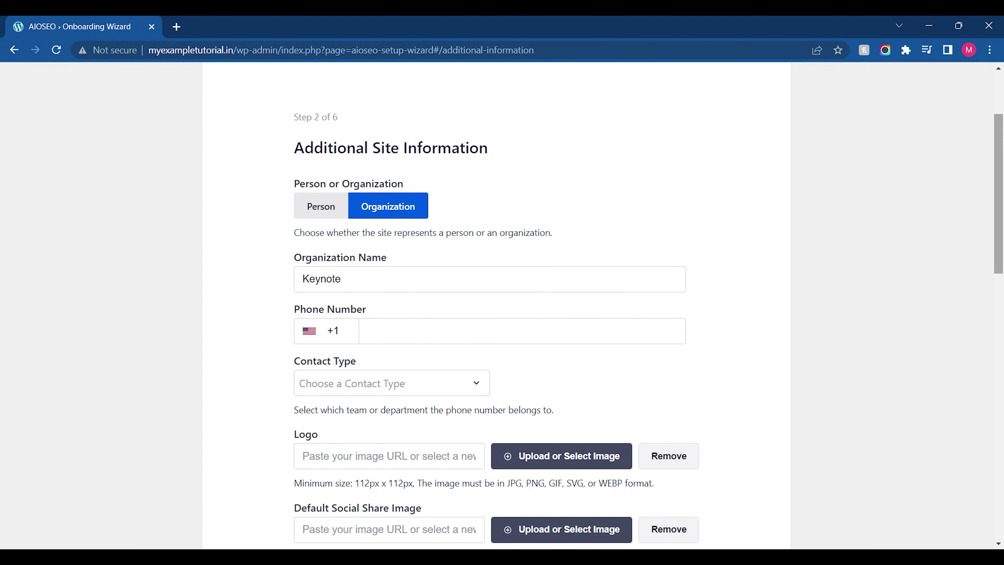
{"action": "left_click", "coordinate": [321, 211]}
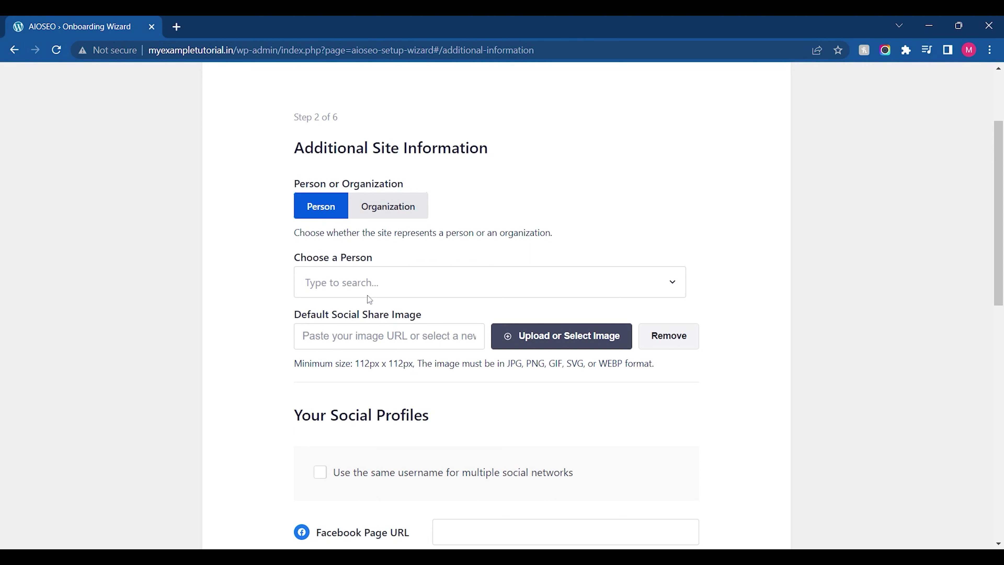
{"action": "left_click", "coordinate": [380, 212]}
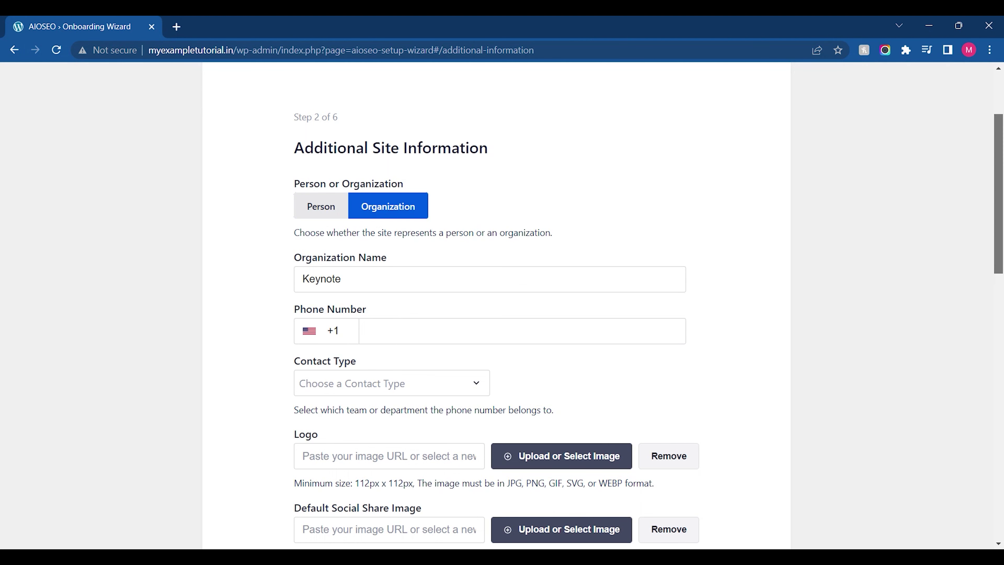
{"action": "scroll", "coordinate": [998, 194], "scroll_direction": "down", "scroll_amount": 2}
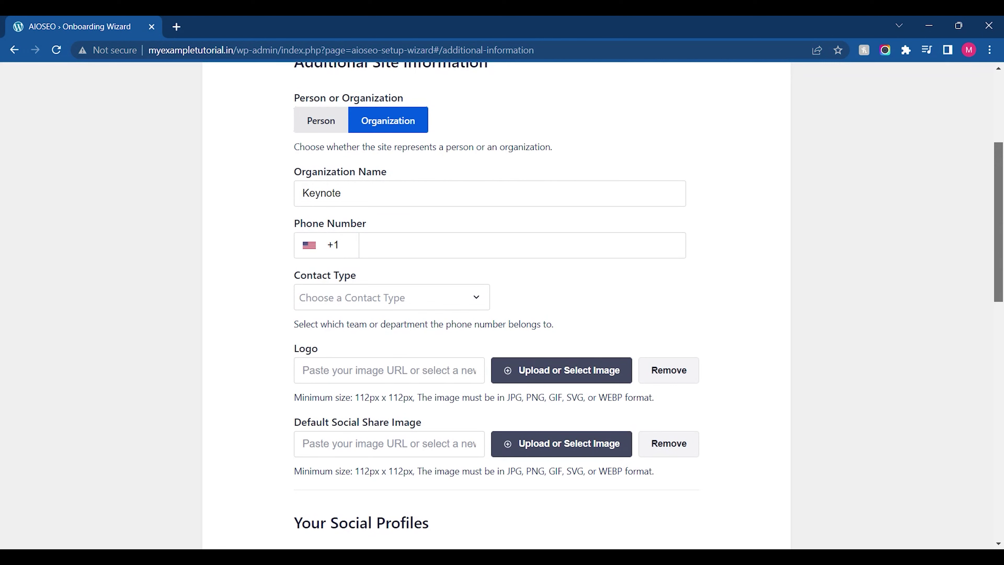
{"action": "scroll", "coordinate": [999, 194], "scroll_direction": "down", "scroll_amount": 1}
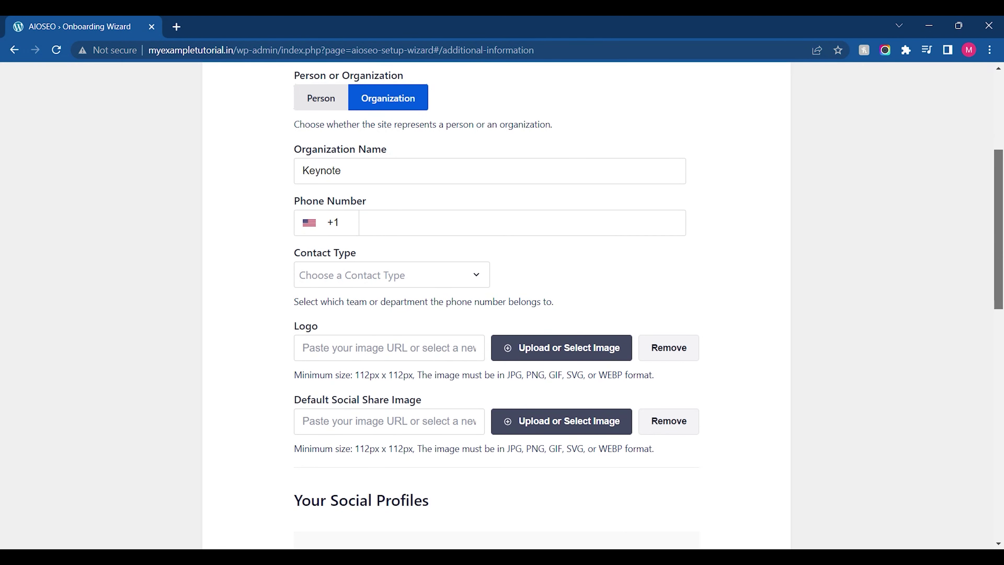
{"action": "scroll", "coordinate": [998, 238], "scroll_direction": "down", "scroll_amount": 6}
{"action": "scroll", "coordinate": [998, 238], "scroll_direction": "up", "scroll_amount": 3}
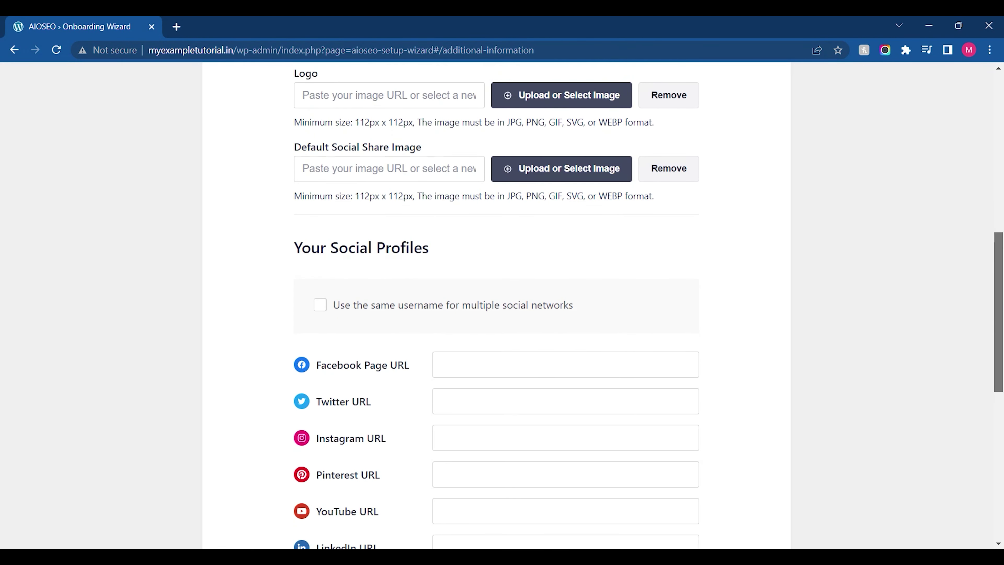
{"action": "scroll", "coordinate": [391, 301], "scroll_direction": "up", "scroll_amount": 6}
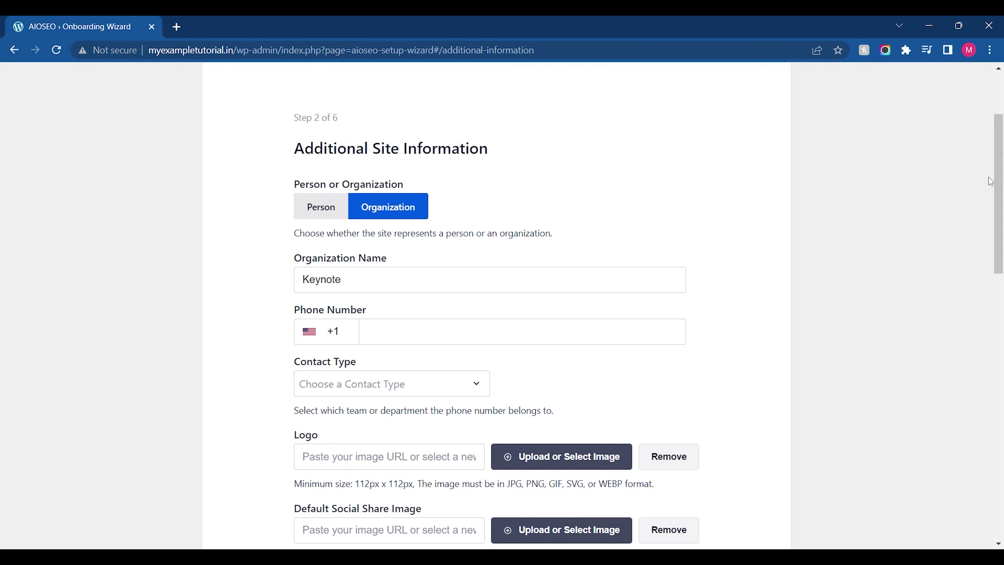
{"action": "scroll", "coordinate": [997, 182], "scroll_direction": "down", "scroll_amount": 3}
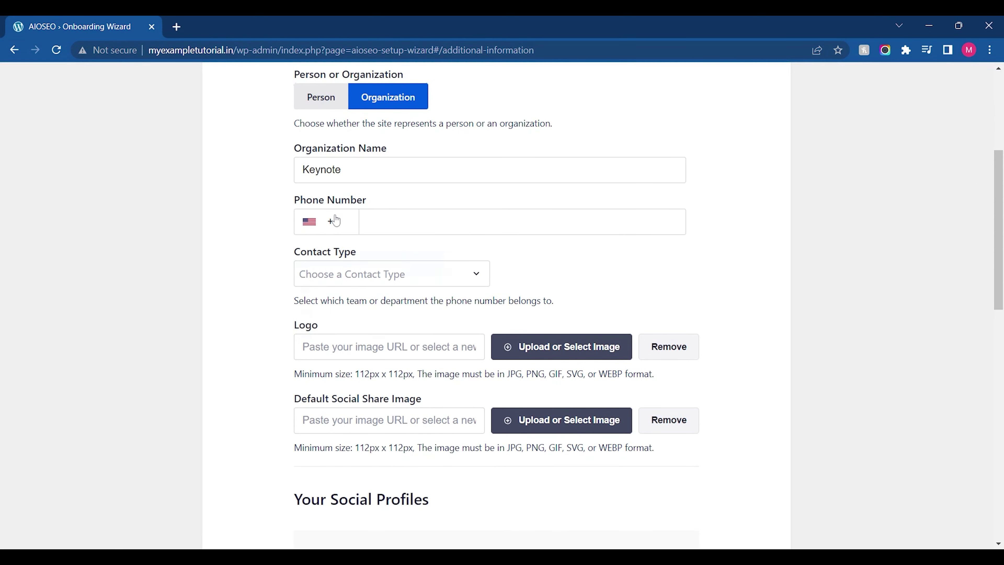
Examine the phone country code and contact type choices for the organization without selecting any
{"action": "left_click", "coordinate": [333, 220]}
{"action": "left_click", "coordinate": [608, 264]}
{"action": "left_click", "coordinate": [391, 274]}
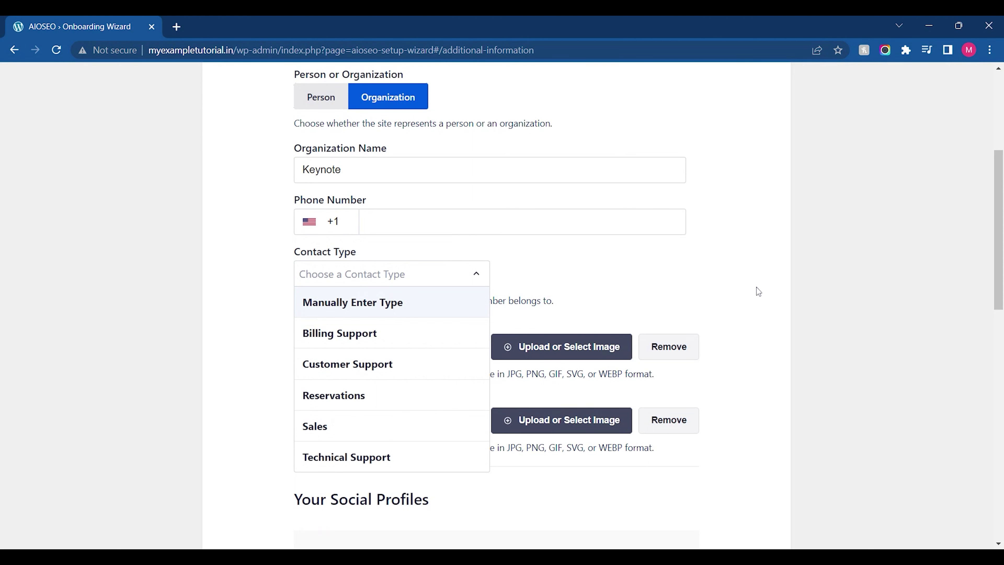
{"action": "scroll", "coordinate": [998, 237], "scroll_direction": "down", "scroll_amount": 1}
{"action": "scroll", "coordinate": [857, 284], "scroll_direction": "down", "scroll_amount": 2}
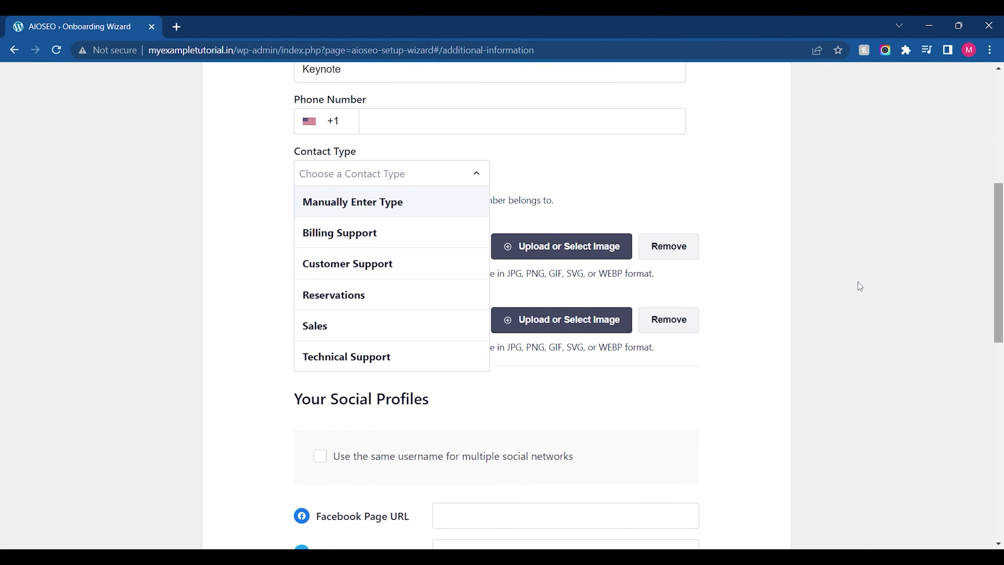
{"action": "left_click", "coordinate": [854, 282]}
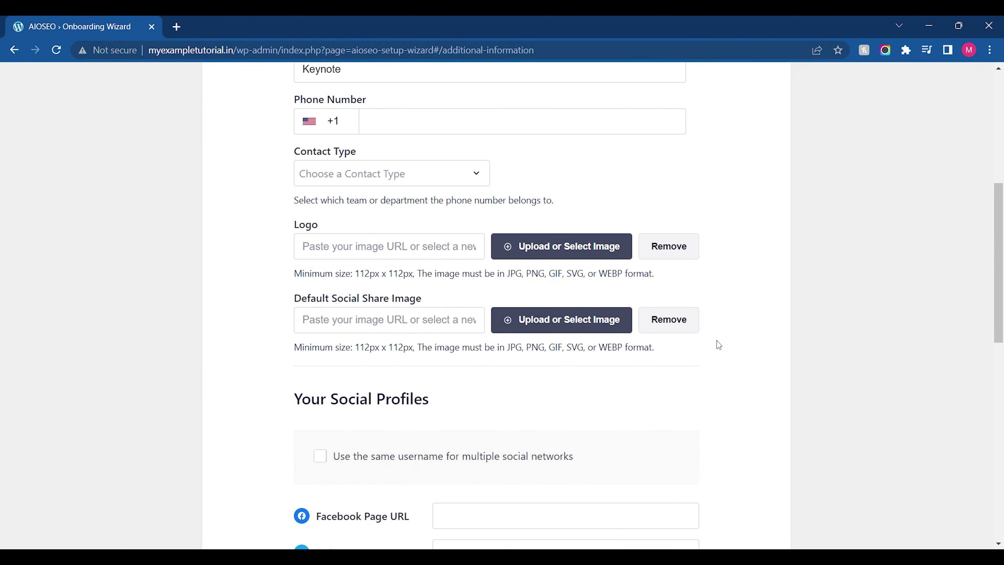
{"action": "scroll", "coordinate": [998, 277], "scroll_direction": "down", "scroll_amount": 3}
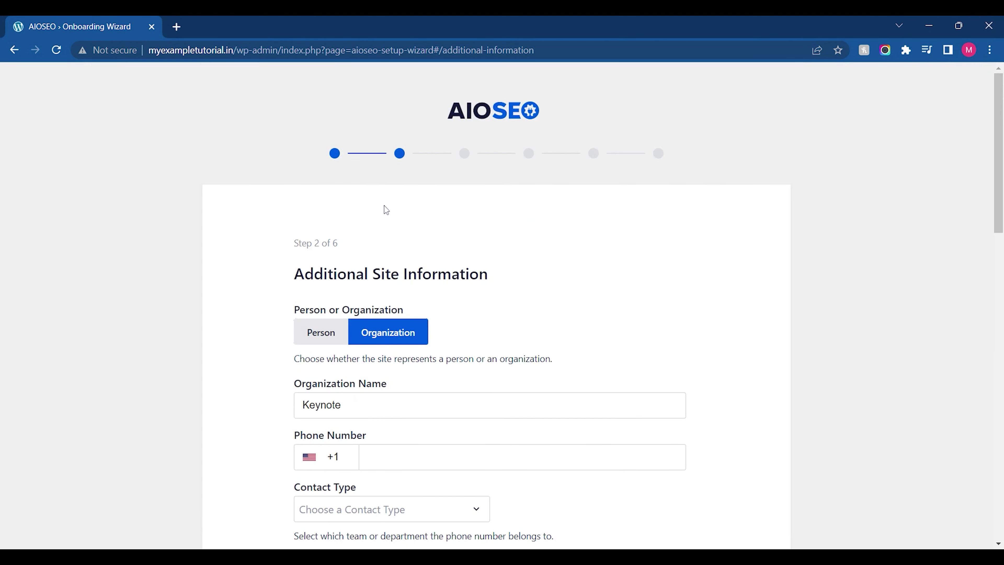
Set the site to represent a Person and try to choose "Knowledge Hunger" as that person
{"action": "left_click", "coordinate": [316, 334]}
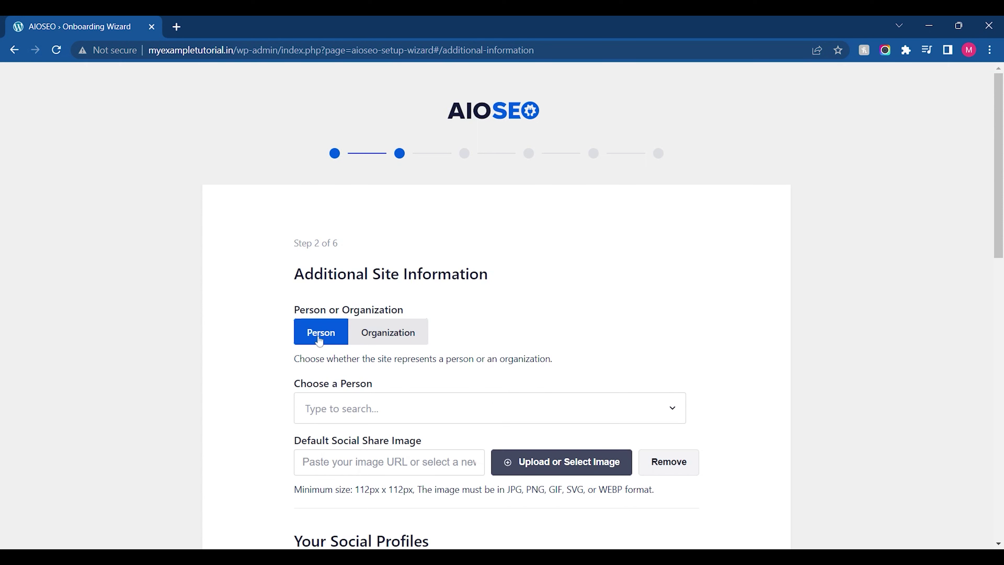
{"action": "scroll", "coordinate": [496, 308], "scroll_direction": "down", "scroll_amount": 5}
{"action": "left_click", "coordinate": [376, 233]}
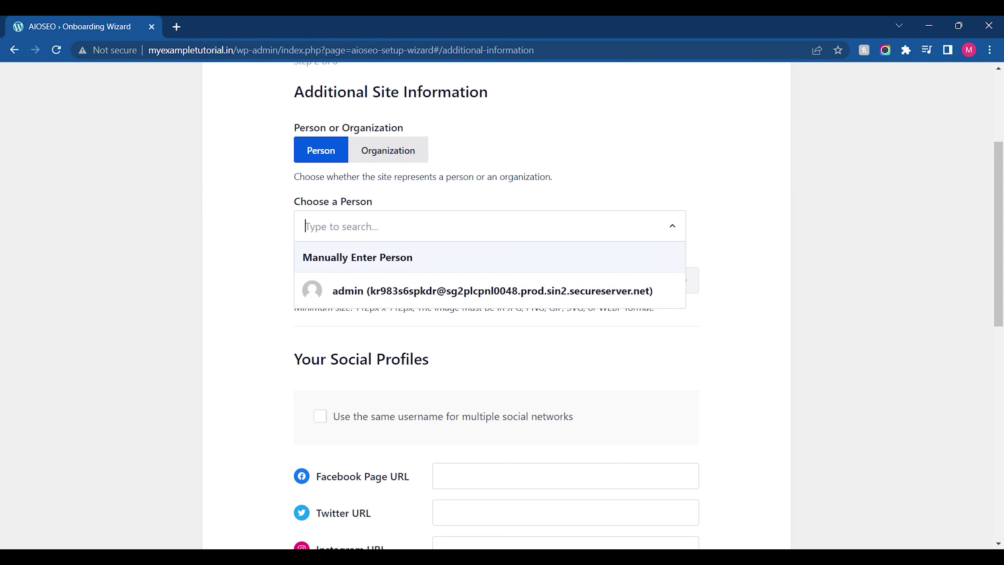
{"action": "type", "text": "Knowledge Hunger"}
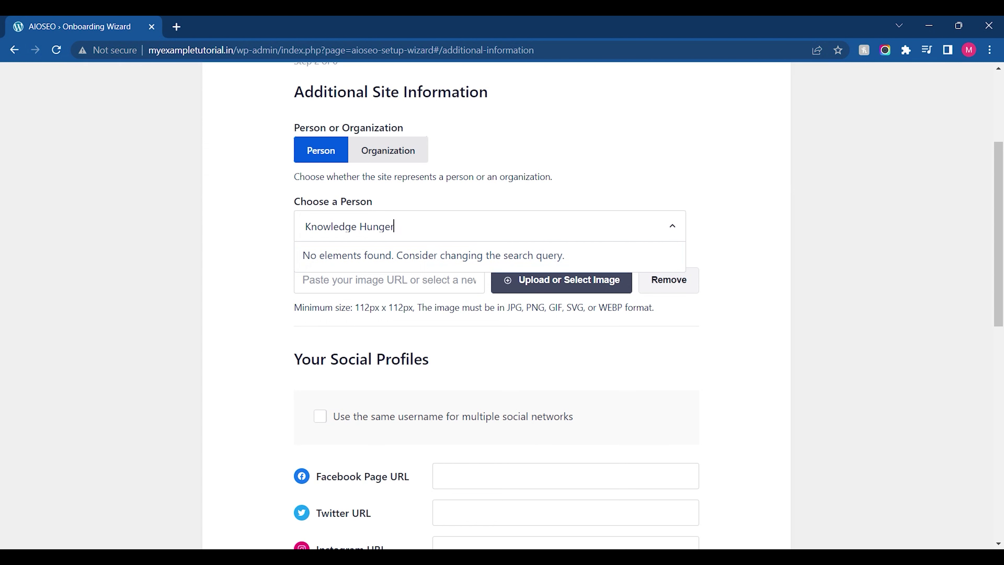
{"action": "left_click", "coordinate": [398, 338]}
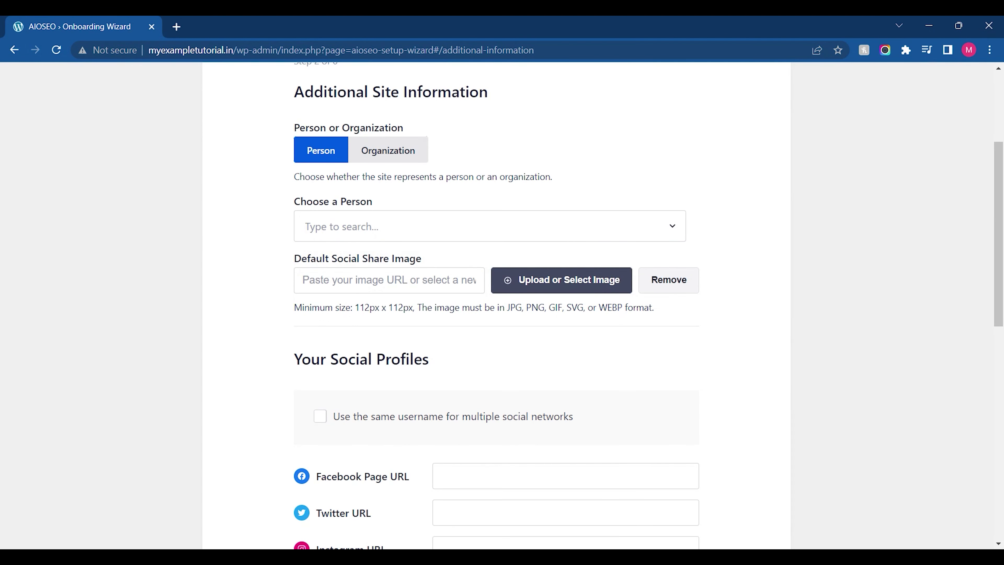
Look through the social profile URL fields from Facebook to MySpace
{"action": "scroll", "coordinate": [496, 304], "scroll_direction": "down", "scroll_amount": 2}
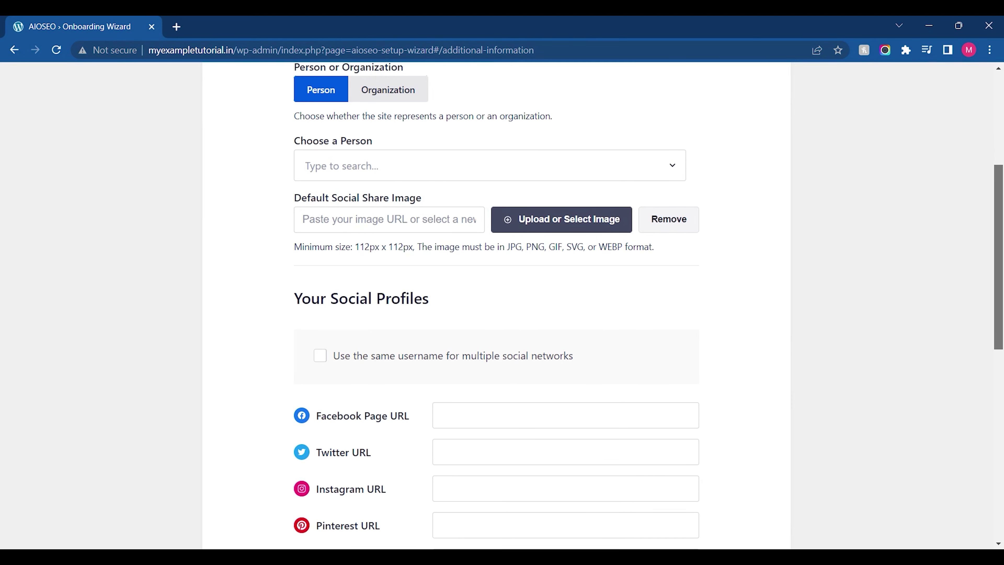
{"action": "scroll", "coordinate": [496, 305], "scroll_direction": "down", "scroll_amount": 10}
{"action": "left_click_drag", "start_coordinate": [999, 417], "coordinate": [1002, 324]}
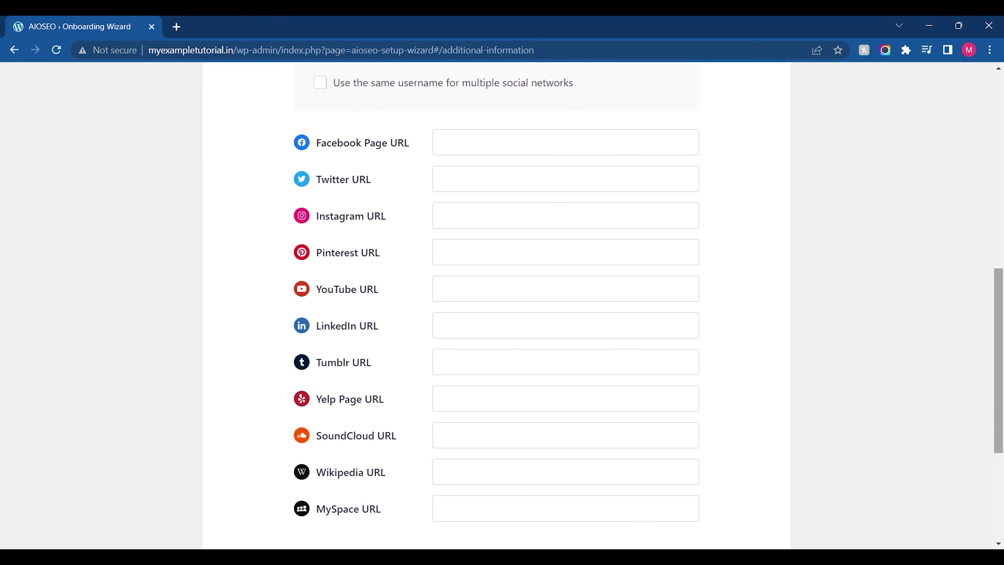
Leave the social profile URLs empty and save the Additional Site Information form to continue the wizard
{"action": "left_click_drag", "start_coordinate": [1000, 321], "coordinate": [999, 370]}
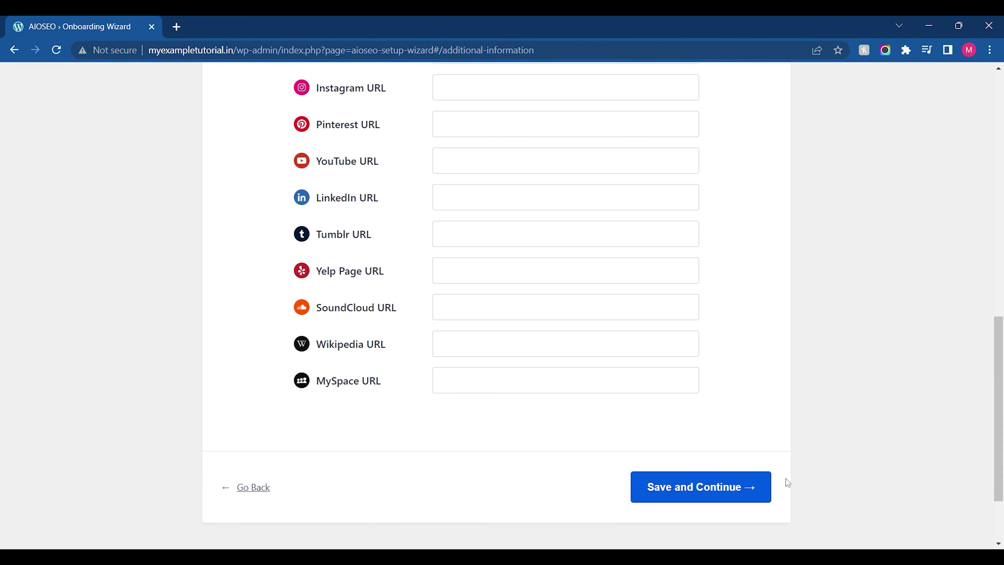
{"action": "left_click", "coordinate": [756, 486]}
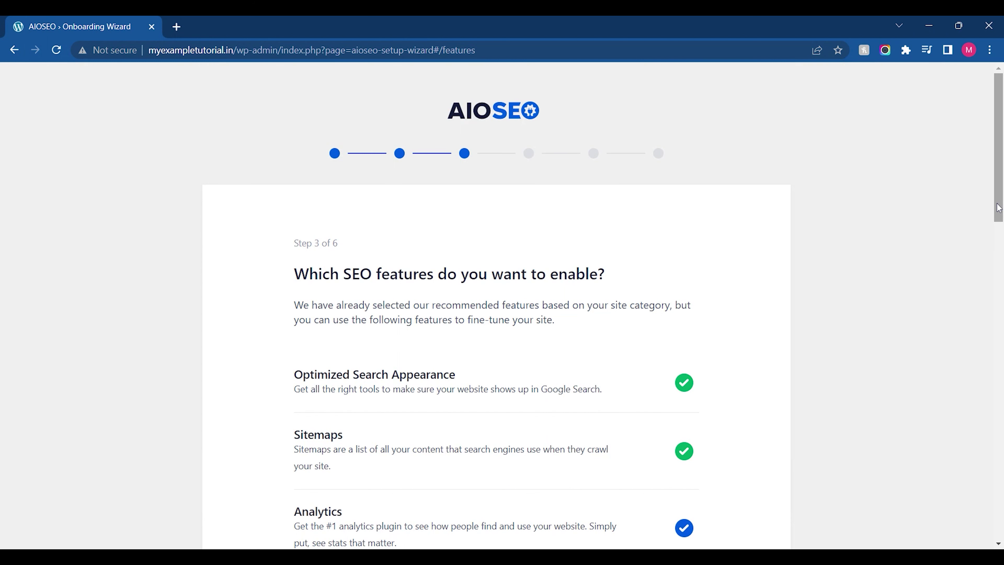
Try switching the Analytics feature off and on again in the list of SEO features
{"action": "left_click_drag", "start_coordinate": [999, 208], "coordinate": [1001, 268]}
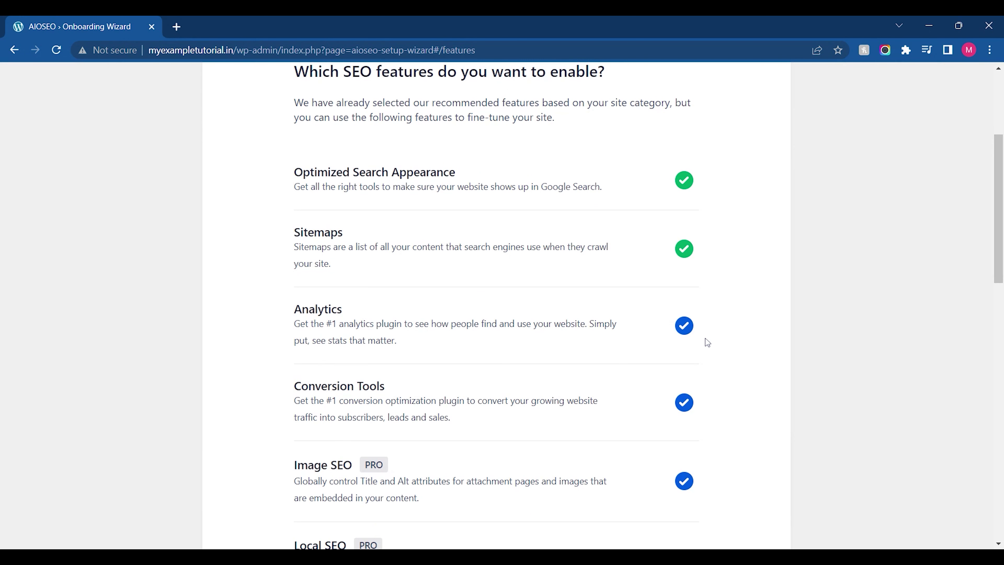
{"action": "left_click", "coordinate": [682, 327]}
{"action": "left_click", "coordinate": [681, 330]}
{"action": "left_click", "coordinate": [680, 330]}
{"action": "left_click", "coordinate": [687, 332]}
Enable the Pro features Local SEO, Video Sitemap and News Sitemap
{"action": "scroll", "coordinate": [502, 304], "scroll_direction": "down", "scroll_amount": 1}
{"action": "scroll", "coordinate": [502, 304], "scroll_direction": "up", "scroll_amount": 1}
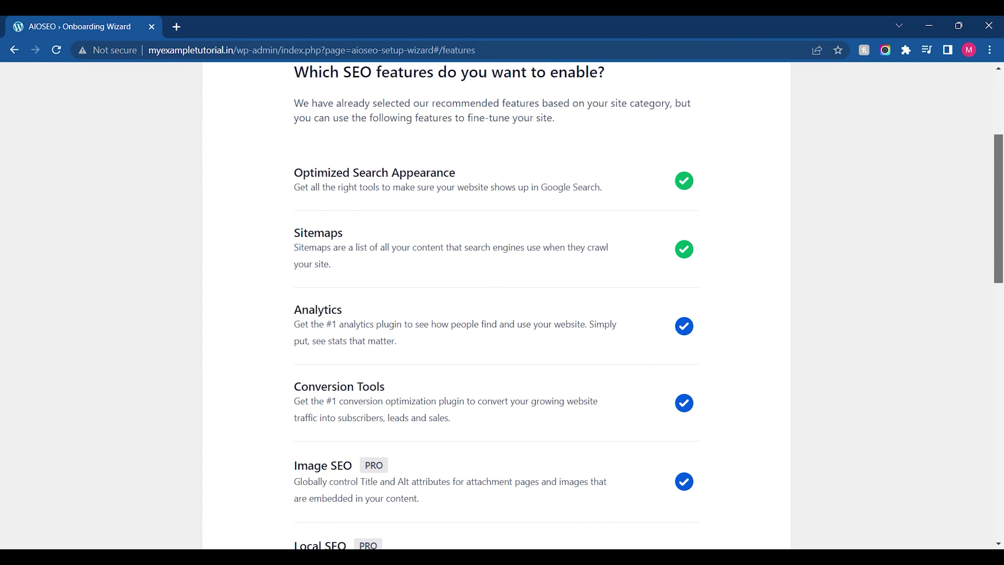
{"action": "scroll", "coordinate": [502, 305], "scroll_direction": "down", "scroll_amount": 4}
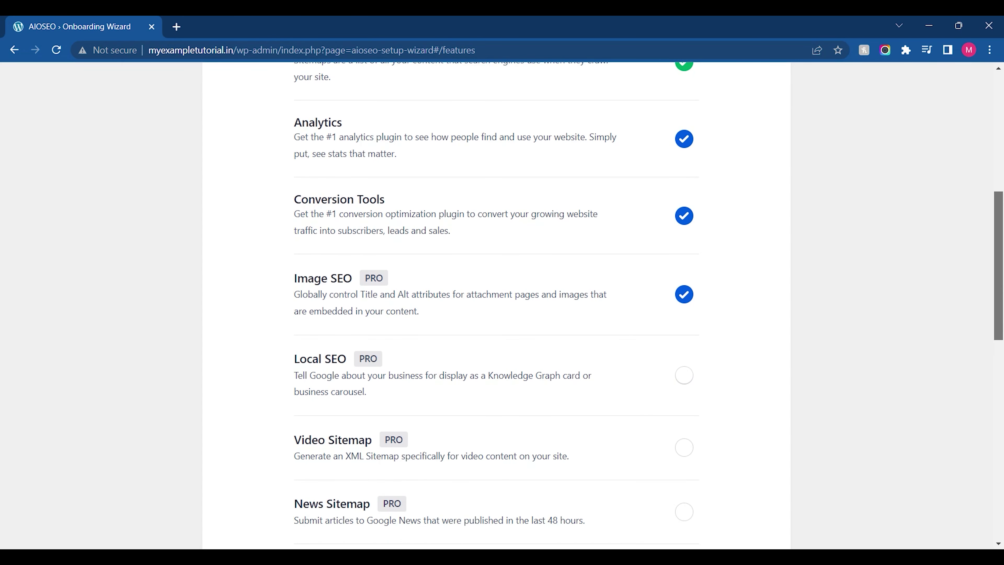
{"action": "scroll", "coordinate": [726, 263], "scroll_direction": "down", "scroll_amount": 3}
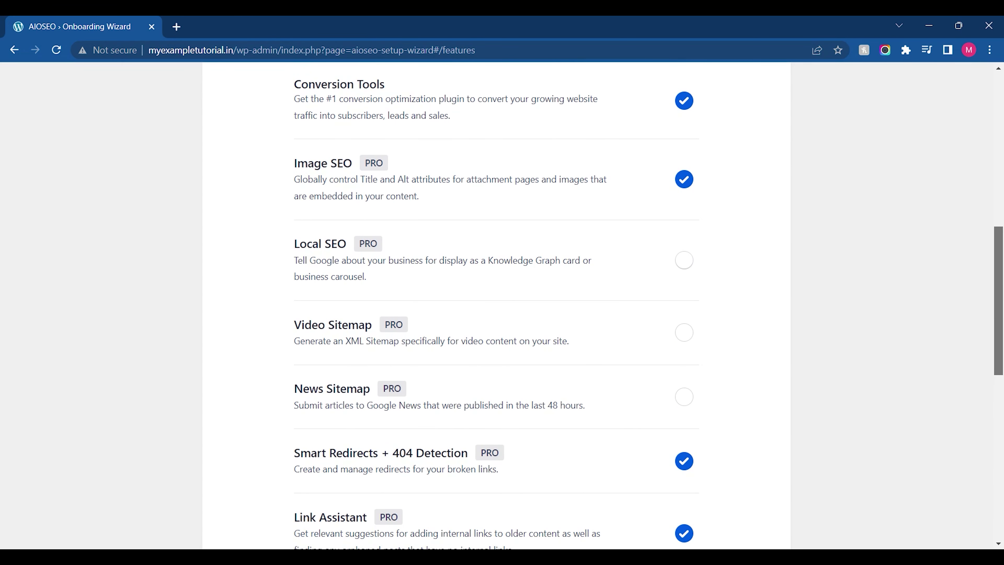
{"action": "left_click", "coordinate": [684, 261]}
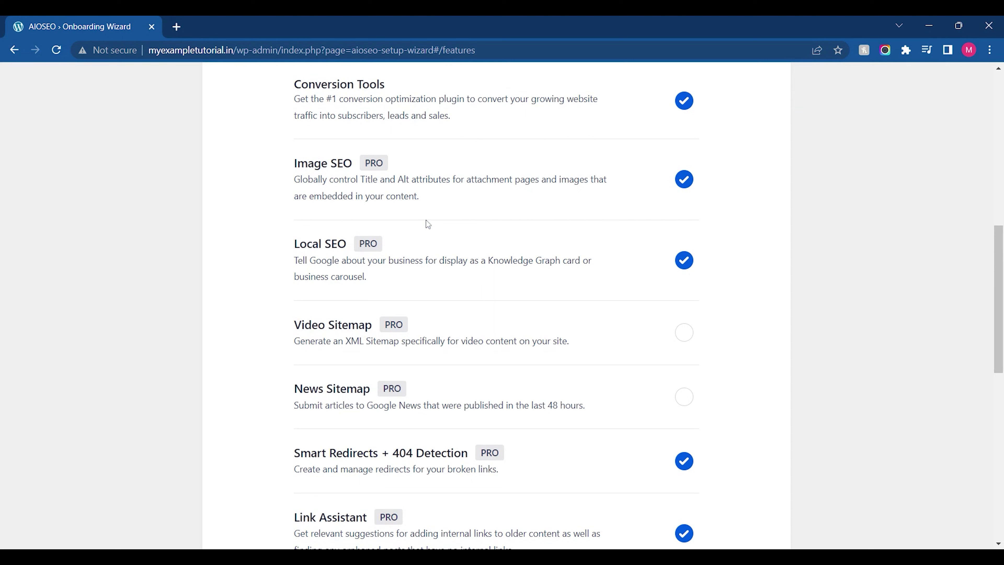
{"action": "left_click", "coordinate": [685, 332]}
{"action": "left_click", "coordinate": [685, 400]}
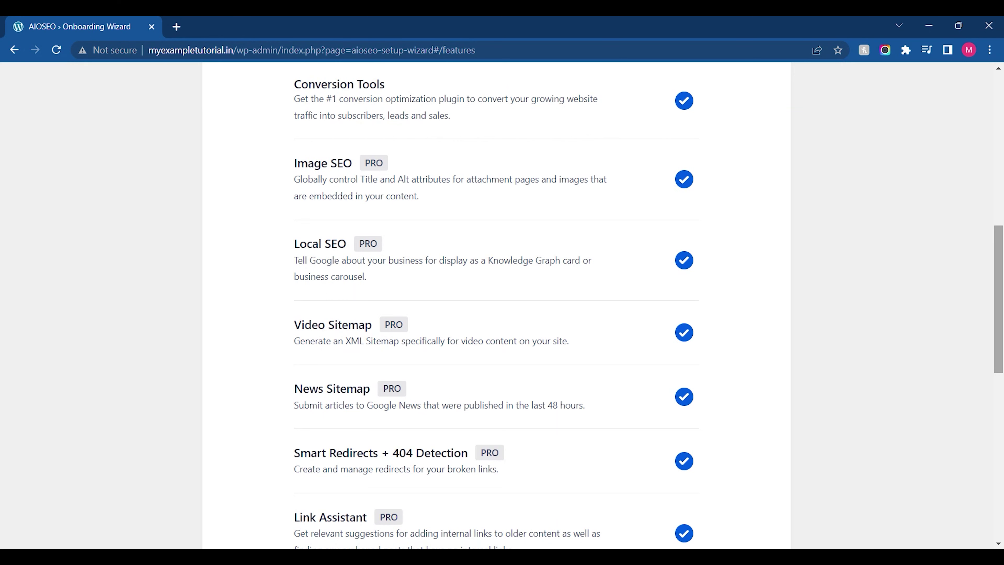
Read through the remaining SEO features down to Advanced Rich Snippets + Schema Markups and try to save the selection
{"action": "scroll", "coordinate": [502, 304], "scroll_direction": "down", "scroll_amount": 1}
{"action": "scroll", "coordinate": [1002, 271], "scroll_direction": "up", "scroll_amount": 3}
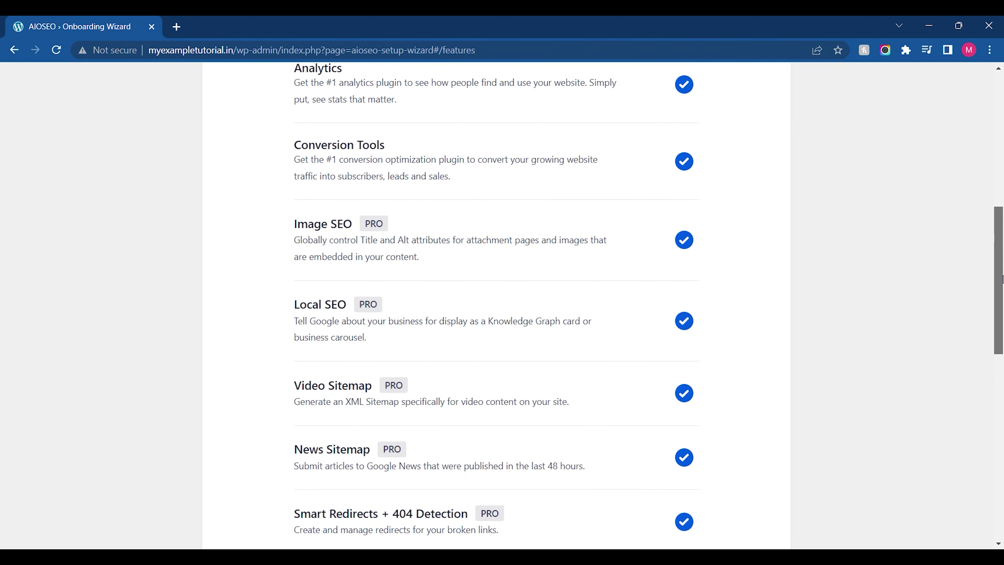
{"action": "left_click_drag", "start_coordinate": [1002, 271], "coordinate": [1001, 367]}
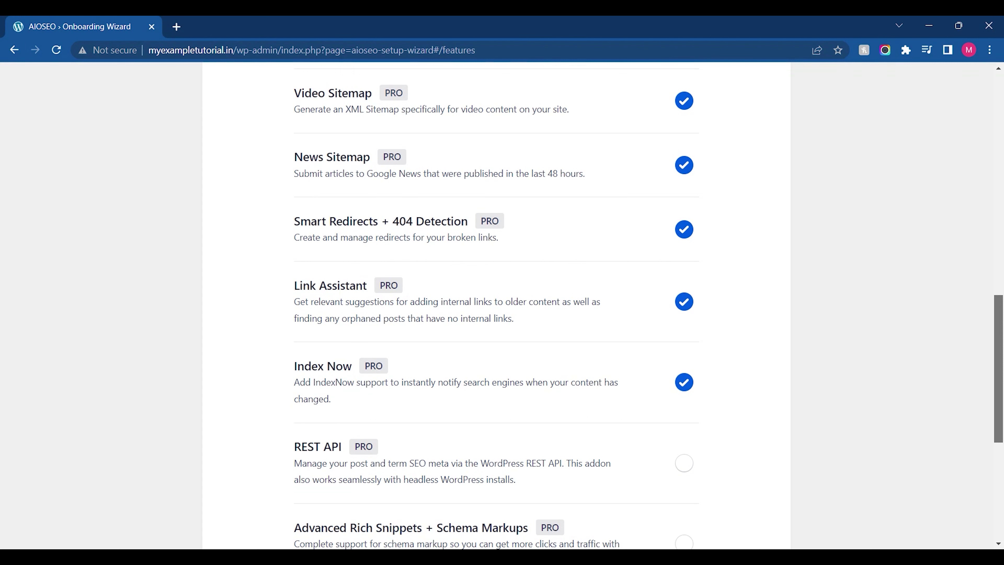
{"action": "left_click_drag", "start_coordinate": [1001, 367], "coordinate": [1002, 403]}
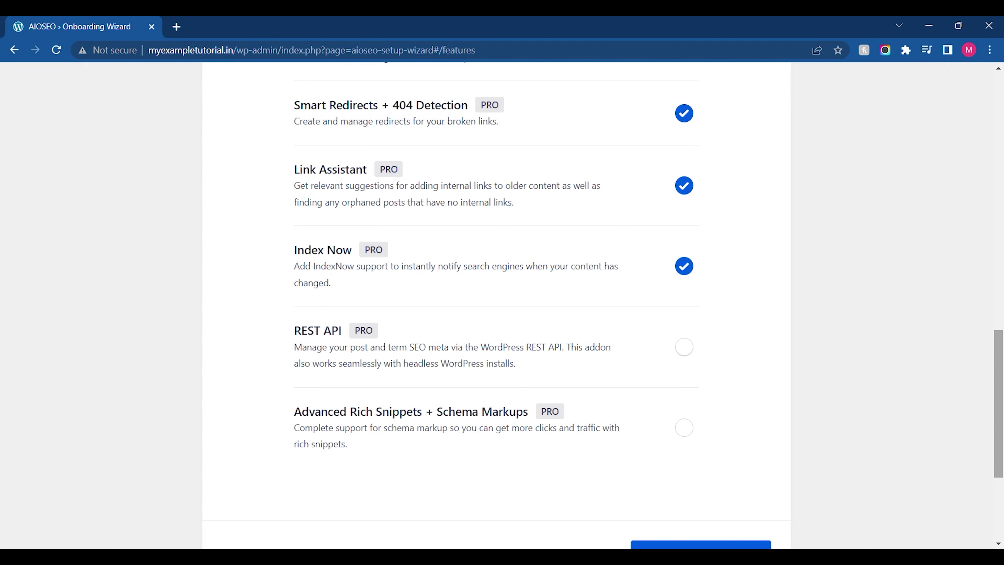
{"action": "scroll", "coordinate": [732, 385], "scroll_direction": "down", "scroll_amount": 5}
{"action": "left_click", "coordinate": [732, 383]}
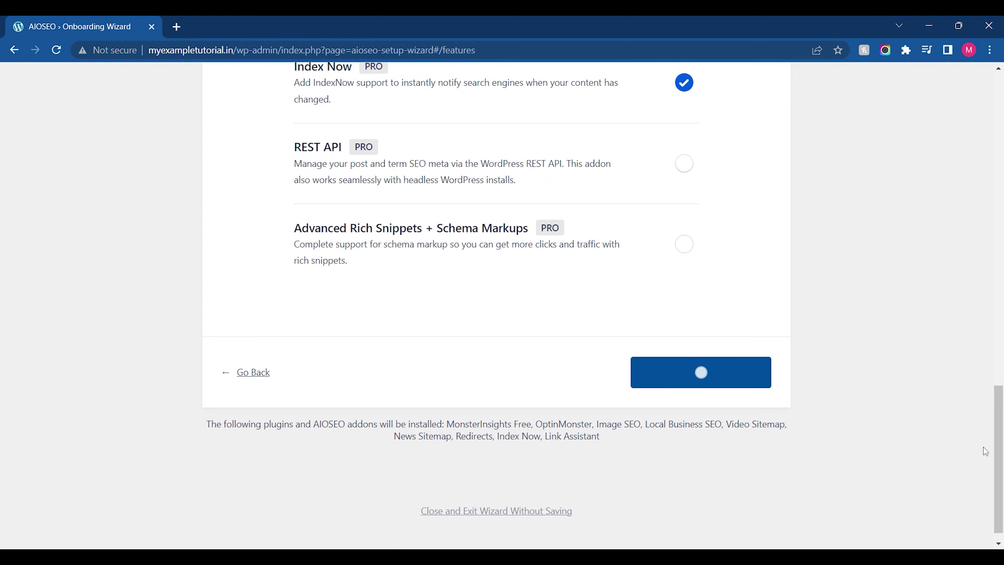
Disable Image SEO, Local SEO, Video Sitemap, News Sitemap, Smart Redirects + 404 Detection, Link Assistant and Index Now, and save the feature selection
{"action": "left_click_drag", "start_coordinate": [999, 449], "coordinate": [975, 417]}
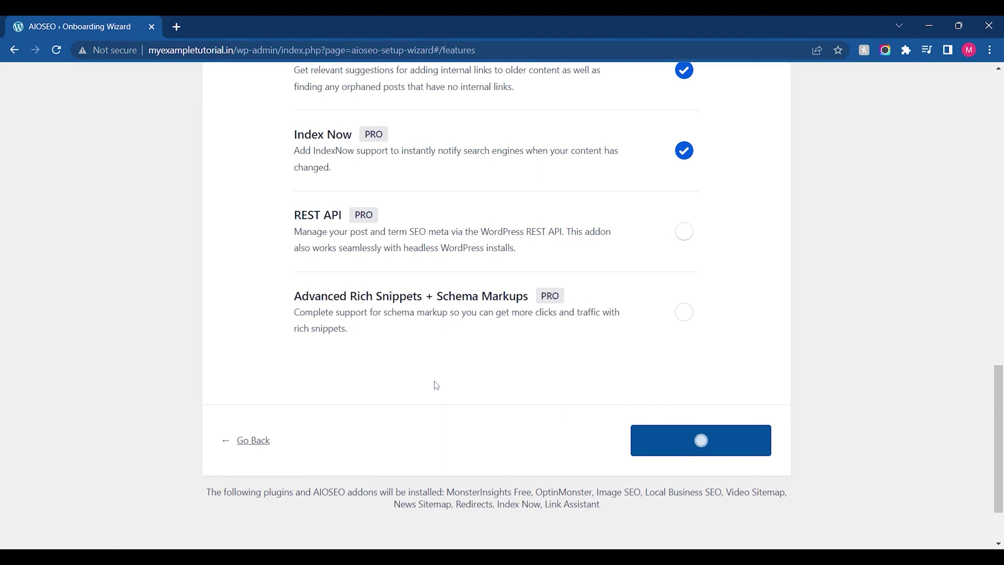
{"action": "left_click_drag", "start_coordinate": [999, 439], "coordinate": [999, 247]}
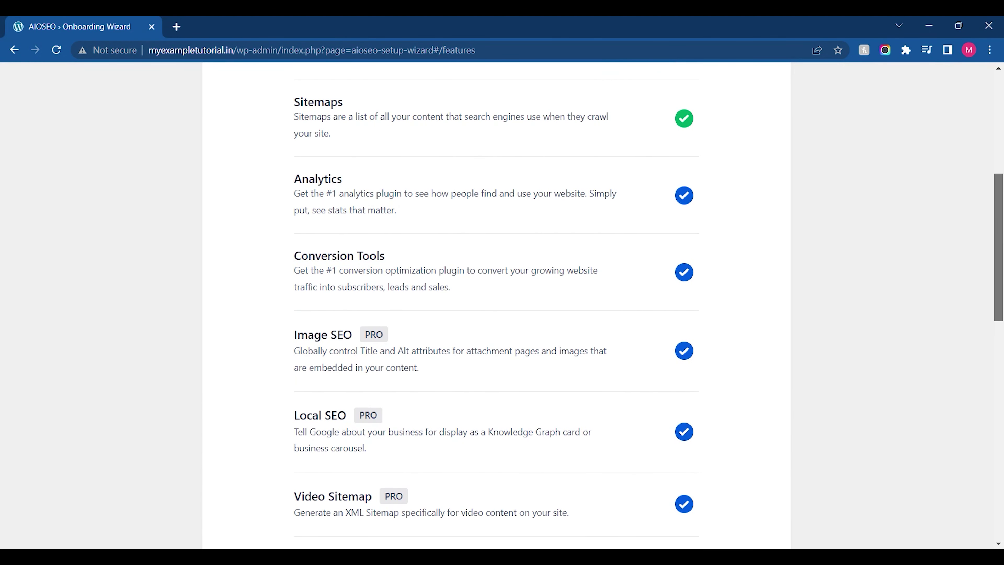
{"action": "left_click", "coordinate": [684, 351]}
{"action": "left_click", "coordinate": [680, 437]}
{"action": "left_click", "coordinate": [684, 504]}
{"action": "left_click_drag", "start_coordinate": [999, 198], "coordinate": [999, 281]}
{"action": "left_click", "coordinate": [690, 301]}
{"action": "left_click", "coordinate": [680, 370]}
{"action": "left_click", "coordinate": [687, 443]}
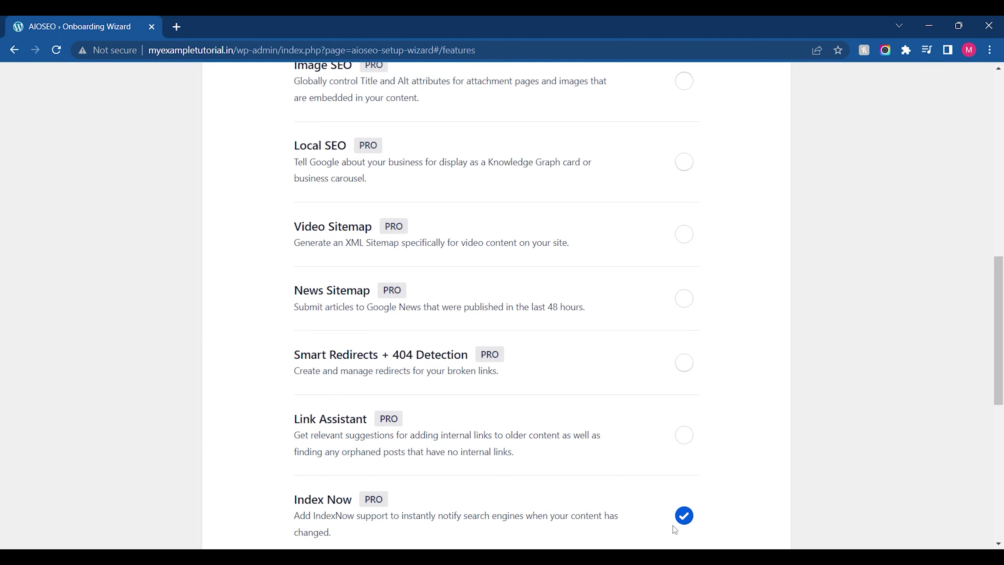
{"action": "left_click", "coordinate": [683, 521]}
{"action": "left_click_drag", "start_coordinate": [999, 375], "coordinate": [998, 492]}
{"action": "left_click", "coordinate": [700, 421]}
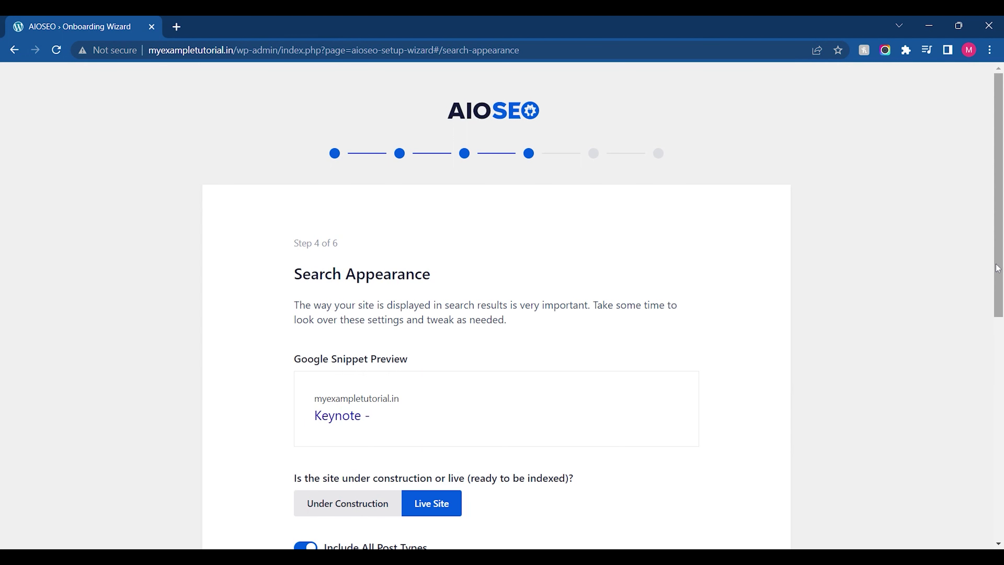
Compare the Under Construction and Live Site options under Search Appearance, ending on Live Site
{"action": "left_click_drag", "start_coordinate": [998, 268], "coordinate": [998, 351]}
{"action": "mouse_move", "coordinate": [480, 222]}
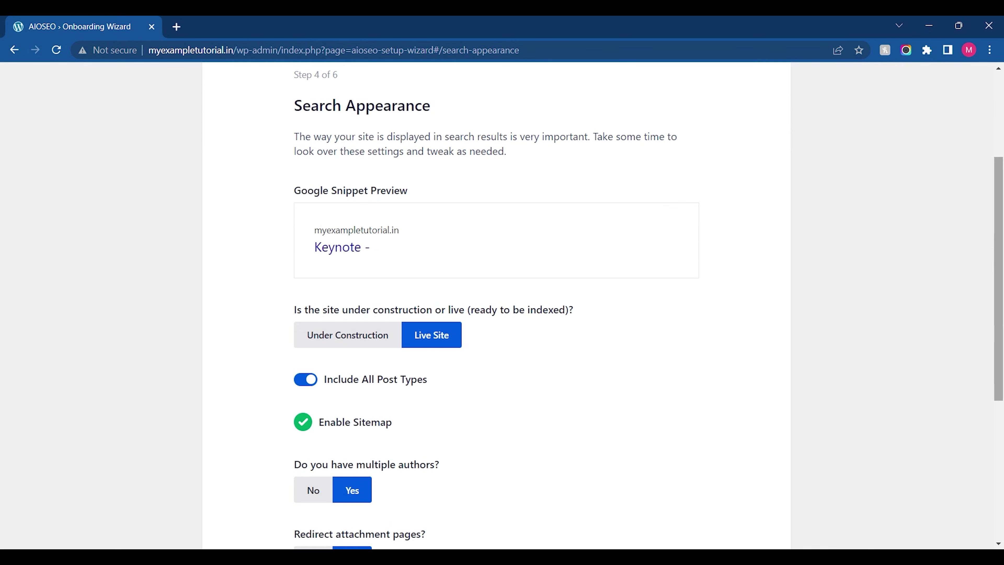
{"action": "scroll", "coordinate": [836, 262], "scroll_direction": "down", "scroll_amount": 2}
{"action": "scroll", "coordinate": [496, 305], "scroll_direction": "down", "scroll_amount": 2}
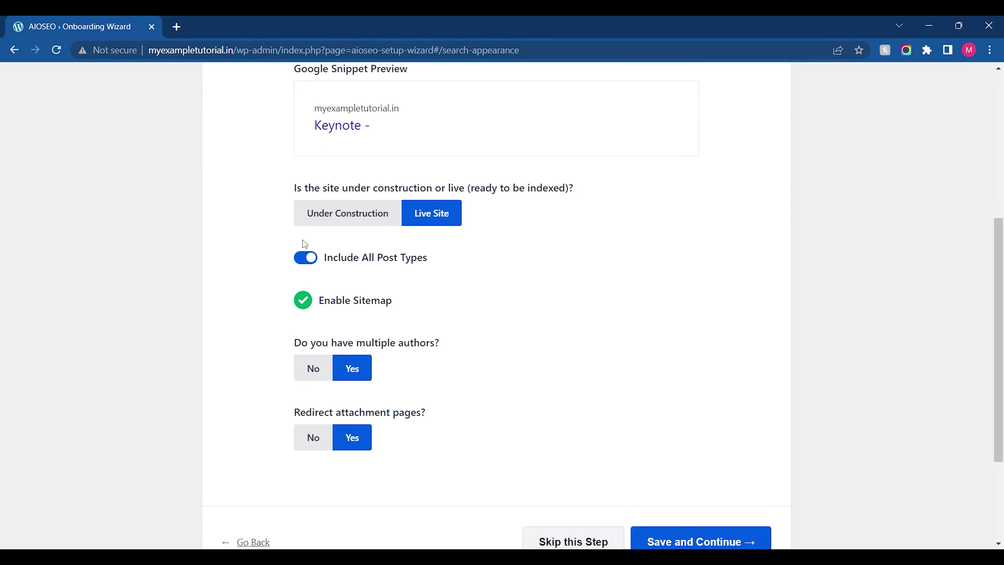
{"action": "left_click", "coordinate": [376, 218]}
{"action": "left_click", "coordinate": [409, 285]}
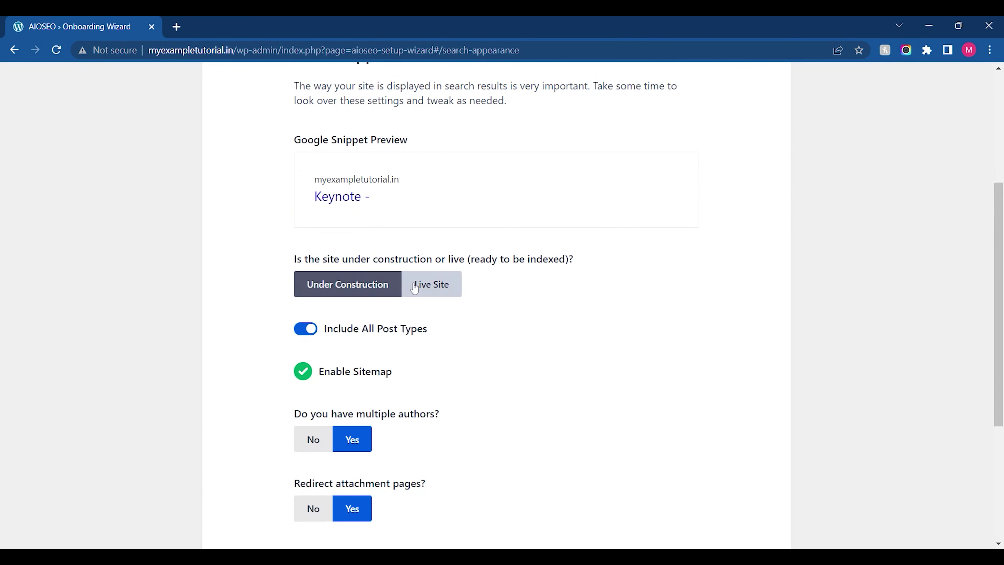
{"action": "left_click", "coordinate": [361, 298]}
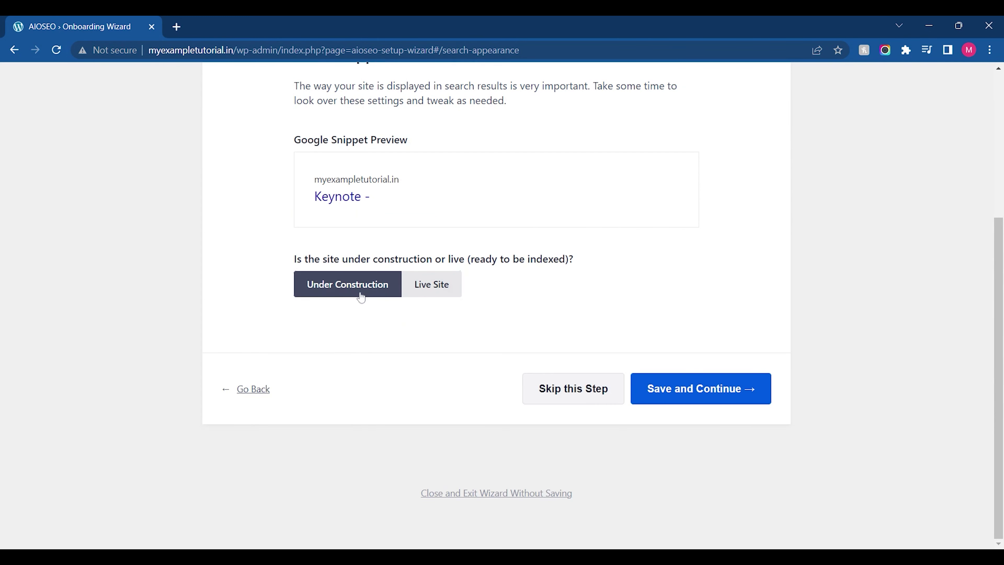
{"action": "left_click", "coordinate": [425, 291]}
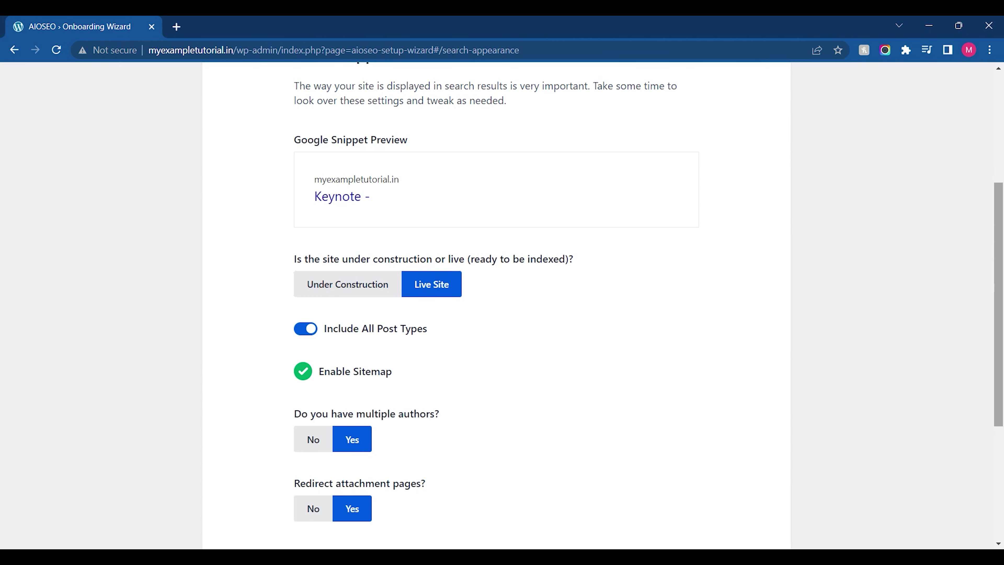
Review the post type, sitemap, author and attachment redirect options and save the Search Appearance settings as they are
{"action": "scroll", "coordinate": [502, 296], "scroll_direction": "down", "scroll_amount": 3}
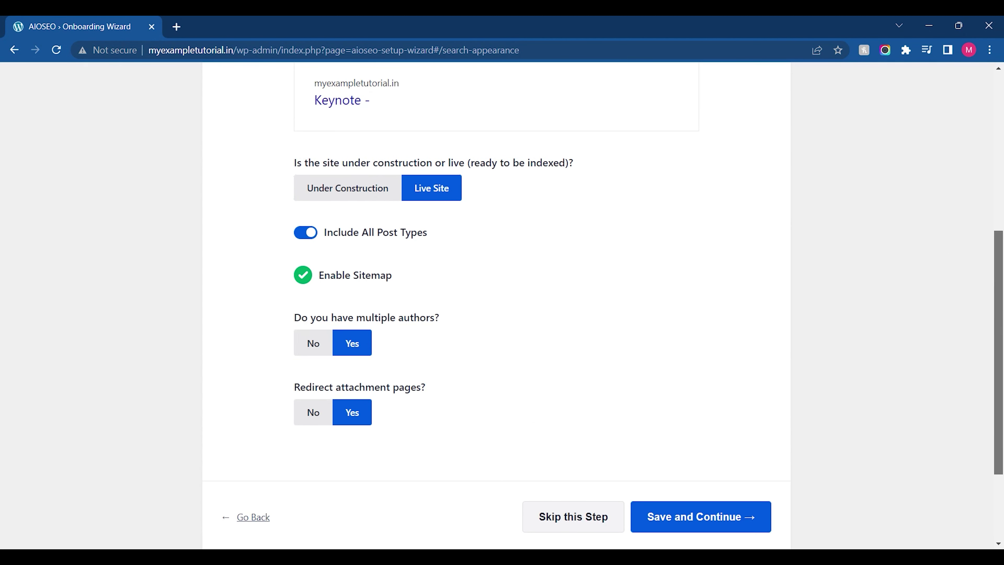
{"action": "scroll", "coordinate": [502, 306], "scroll_direction": "down", "scroll_amount": 1}
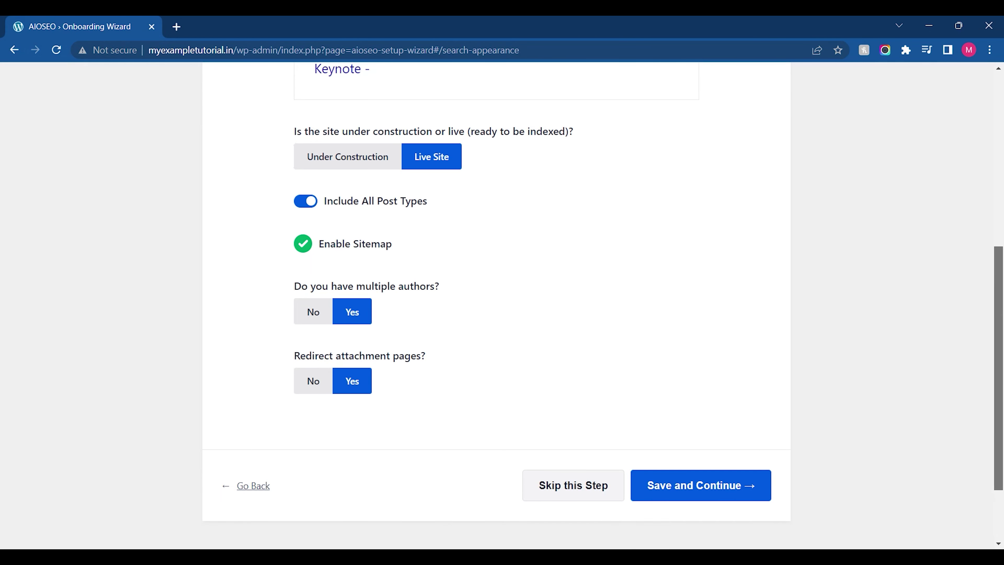
{"action": "scroll", "coordinate": [502, 292], "scroll_direction": "down", "scroll_amount": 1}
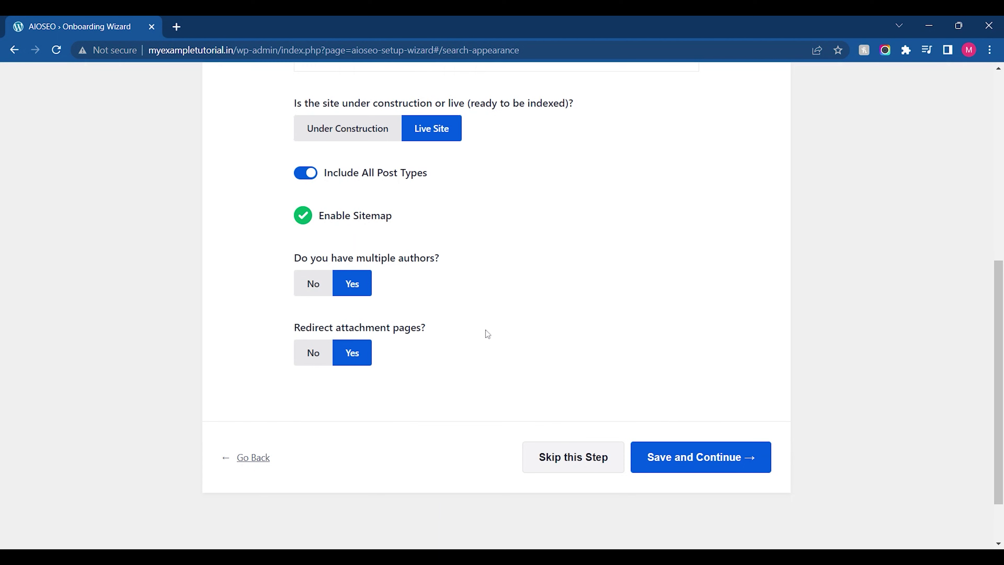
{"action": "left_click", "coordinate": [690, 458]}
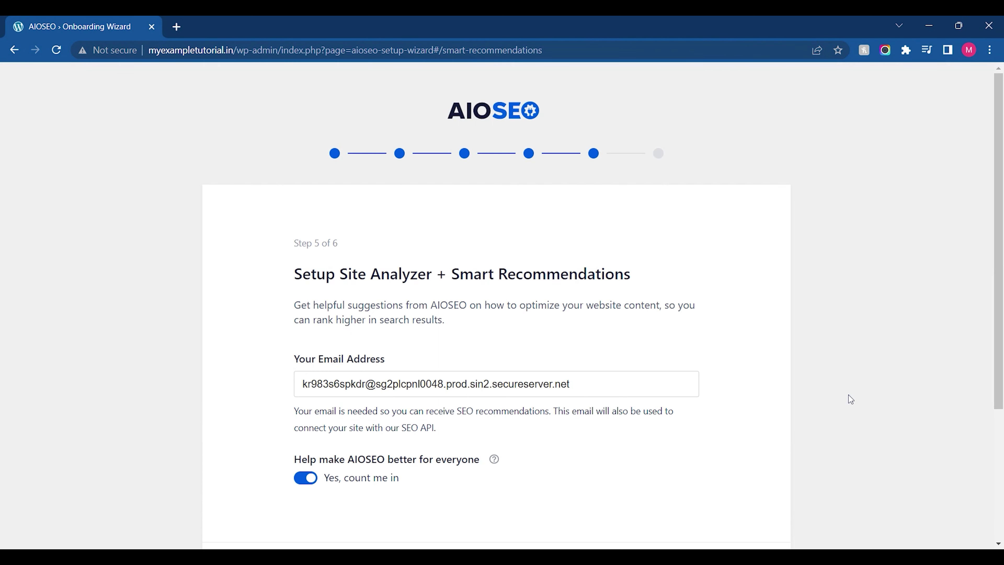
Save the Site Analyzer + Smart Recommendations step with the prefilled e-mail address and the help-improve option left on
{"action": "scroll", "coordinate": [619, 355], "scroll_direction": "down", "scroll_amount": 3}
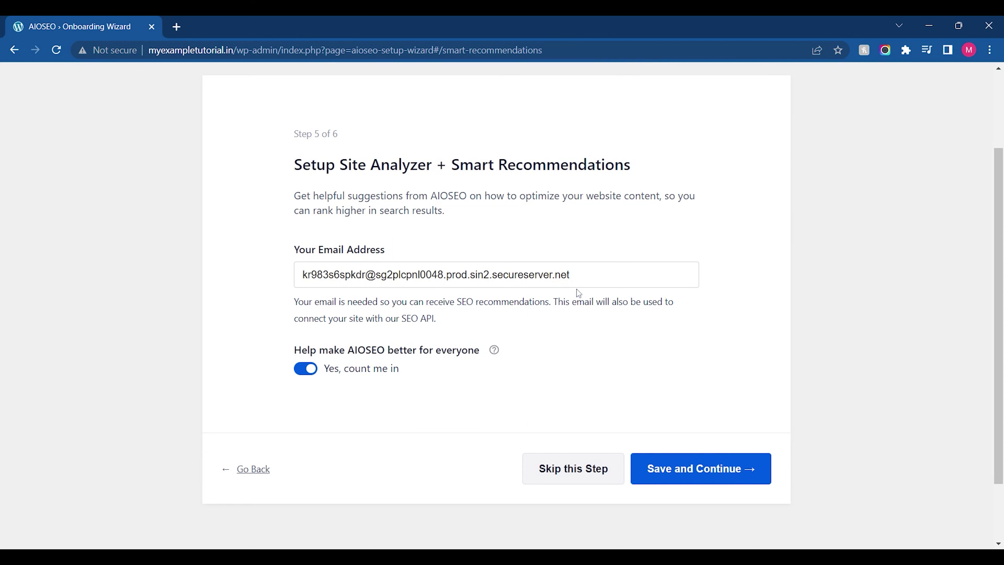
{"action": "left_click", "coordinate": [713, 478]}
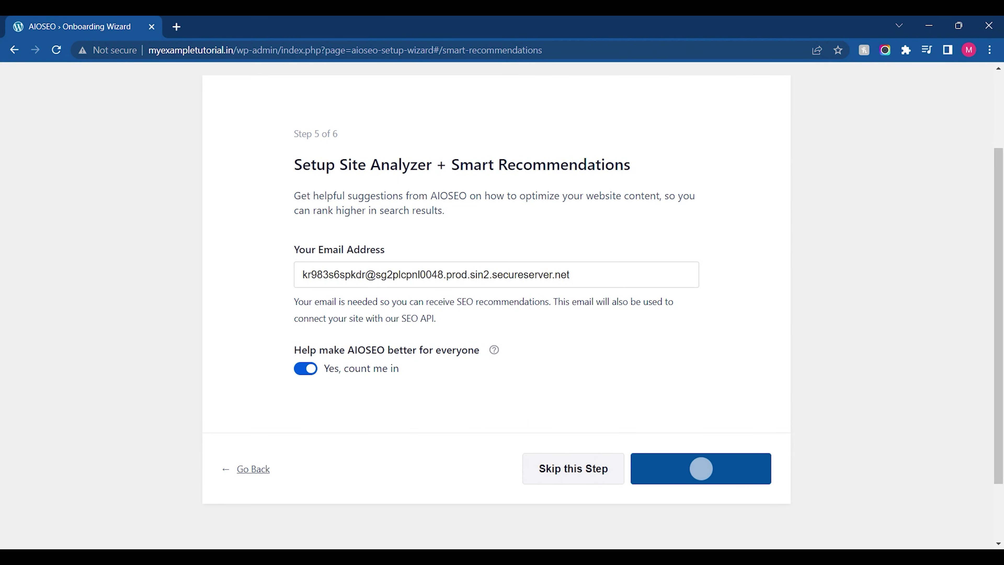
{"action": "scroll", "coordinate": [496, 277], "scroll_direction": "down", "scroll_amount": 2}
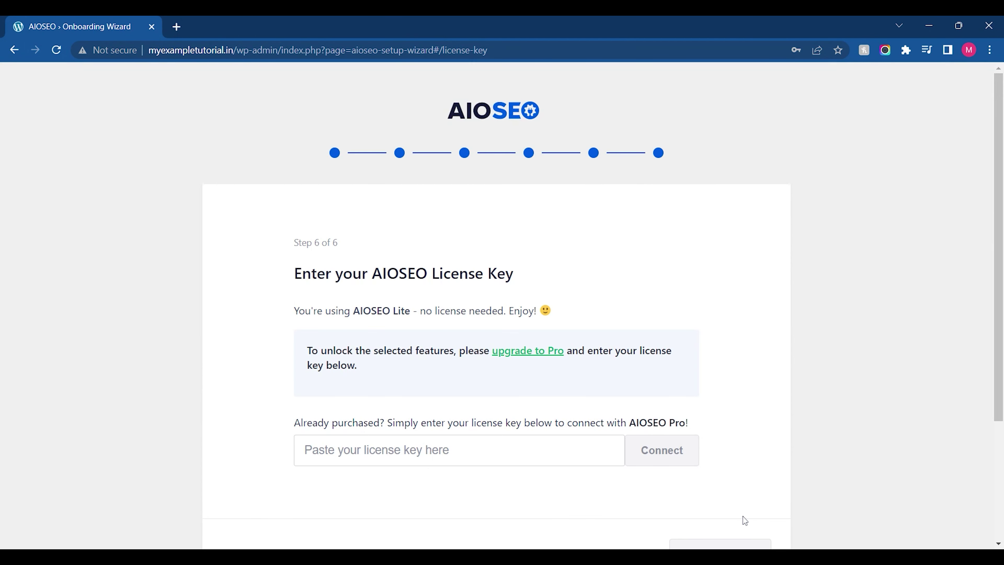
Look over the license key form and skip that wizard step without entering a key
{"action": "scroll", "coordinate": [998, 318], "scroll_direction": "down", "scroll_amount": 1}
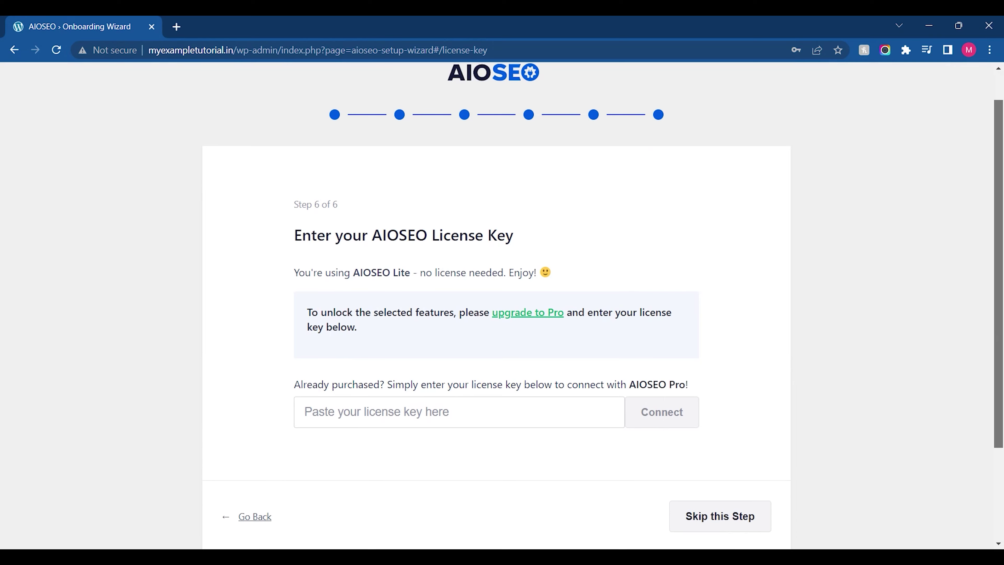
{"action": "scroll", "coordinate": [979, 372], "scroll_direction": "down", "scroll_amount": 1}
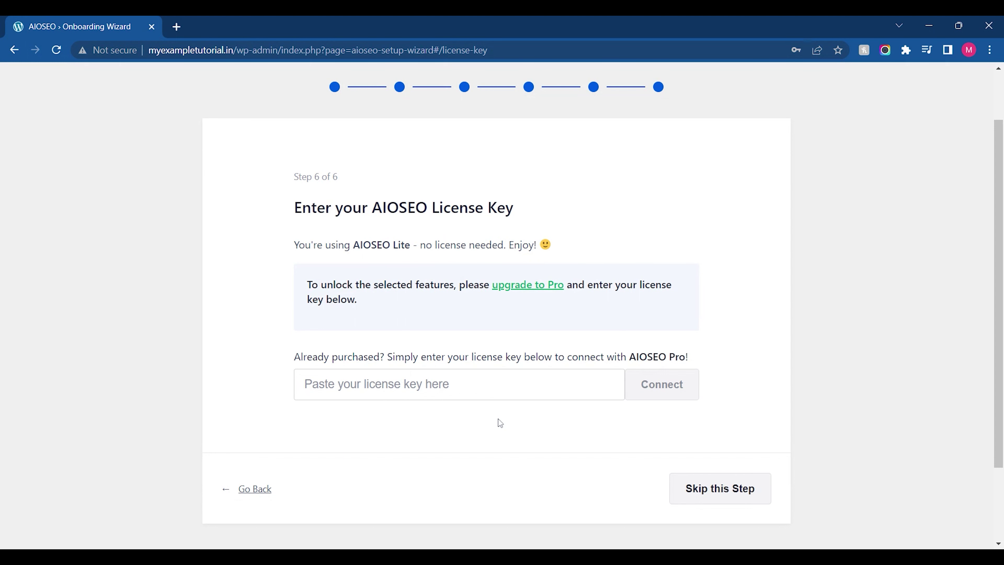
{"action": "left_click", "coordinate": [585, 391]}
{"action": "left_click", "coordinate": [707, 382]}
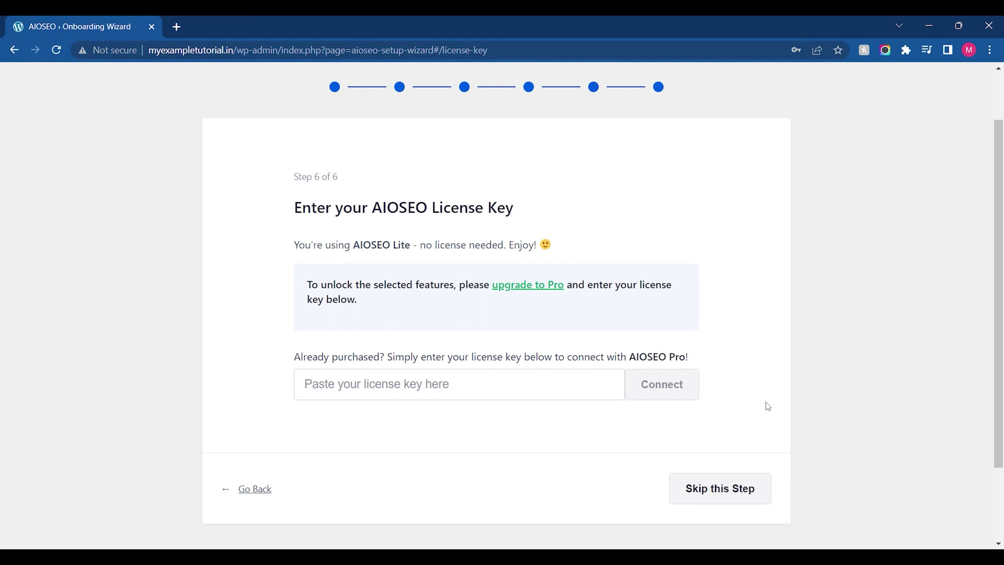
{"action": "left_click", "coordinate": [724, 484]}
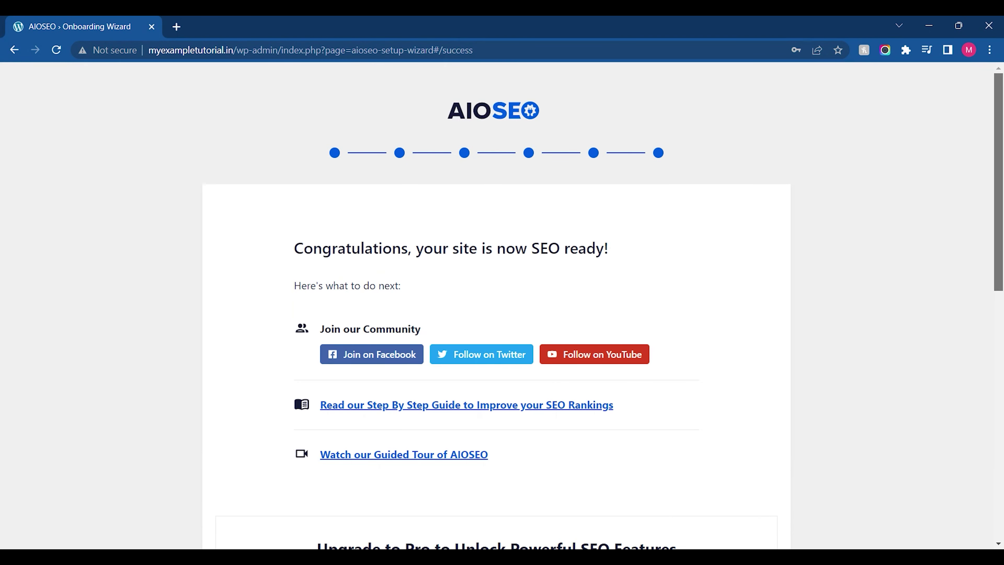
Finish the setup wizard and view the AIOSEO Overview and SEO Site Score on the plugin's dashboard
{"action": "scroll", "coordinate": [502, 305], "scroll_direction": "down", "scroll_amount": 15}
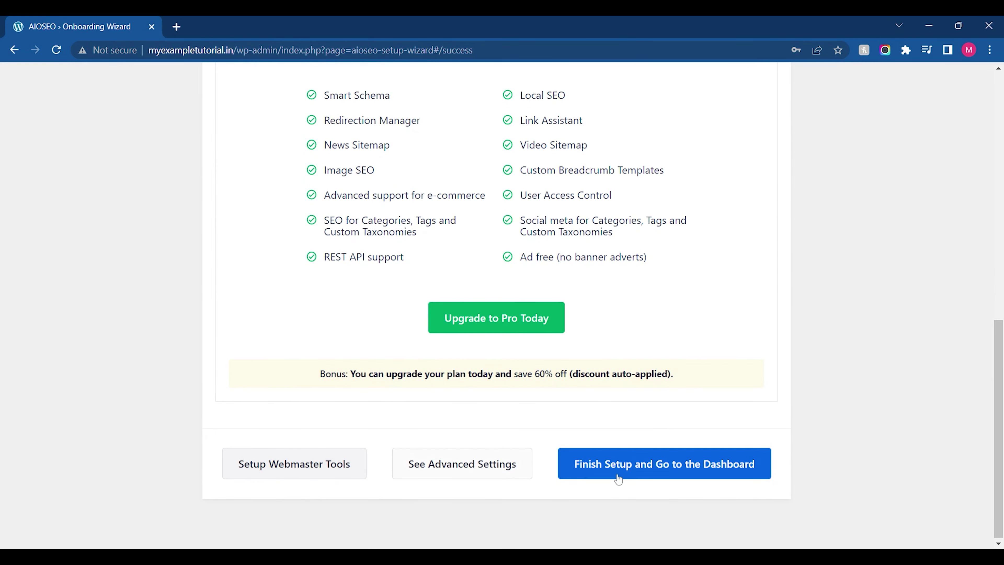
{"action": "left_click", "coordinate": [637, 477]}
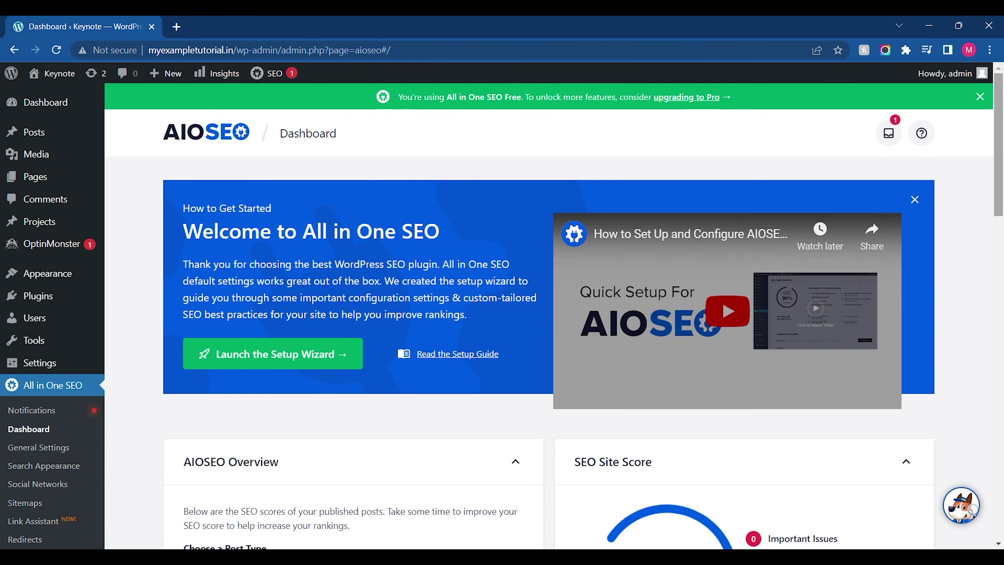
{"action": "scroll", "coordinate": [875, 360], "scroll_direction": "down", "scroll_amount": 4}
{"action": "scroll", "coordinate": [554, 317], "scroll_direction": "down", "scroll_amount": 2}
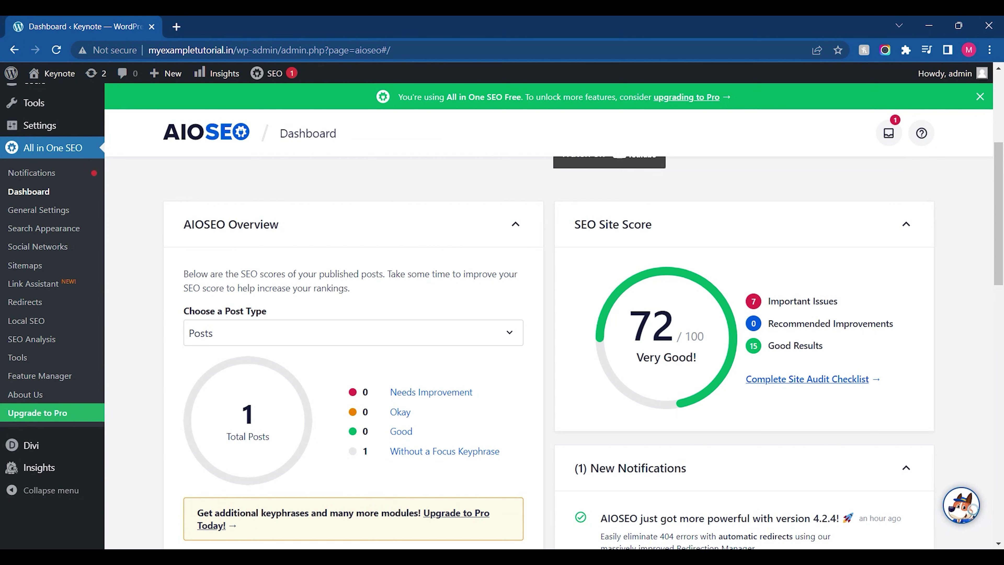
View the plugin's General Settings, including the welcome banner and the License section
{"action": "scroll", "coordinate": [553, 317], "scroll_direction": "up", "scroll_amount": 3}
{"action": "left_click", "coordinate": [41, 308]}
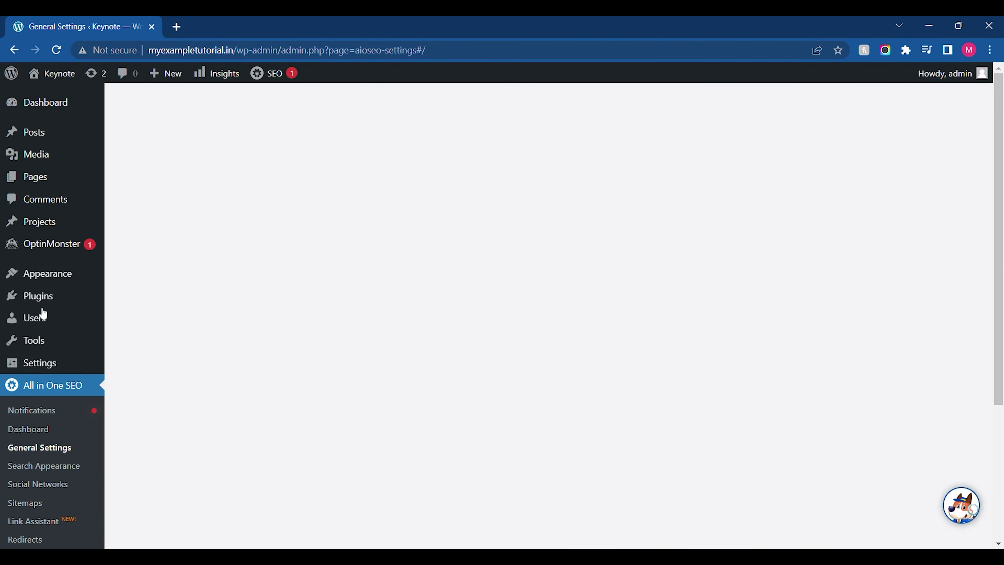
{"action": "scroll", "coordinate": [43, 313], "scroll_direction": "down", "scroll_amount": 5}
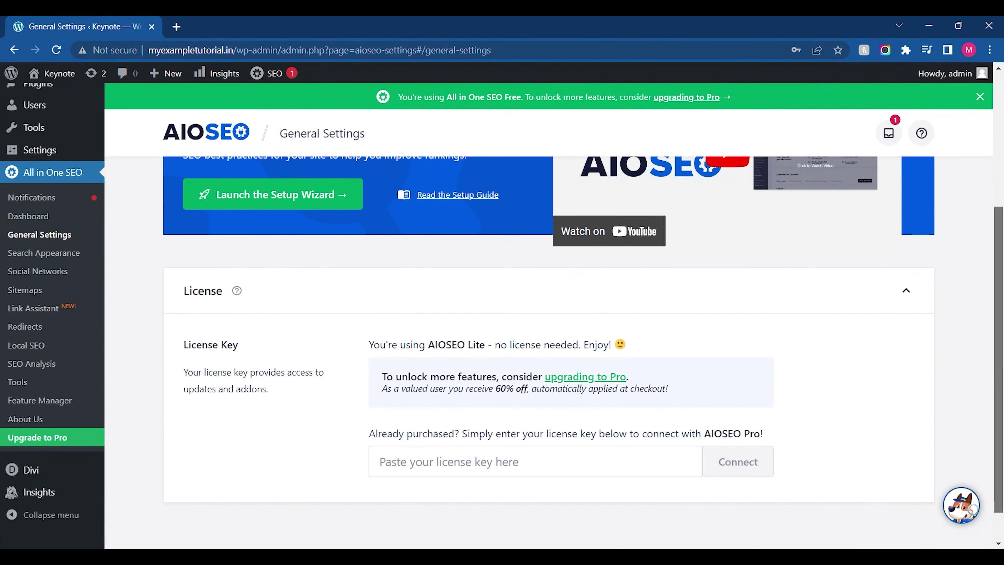
{"action": "scroll", "coordinate": [554, 317], "scroll_direction": "up", "scroll_amount": 6}
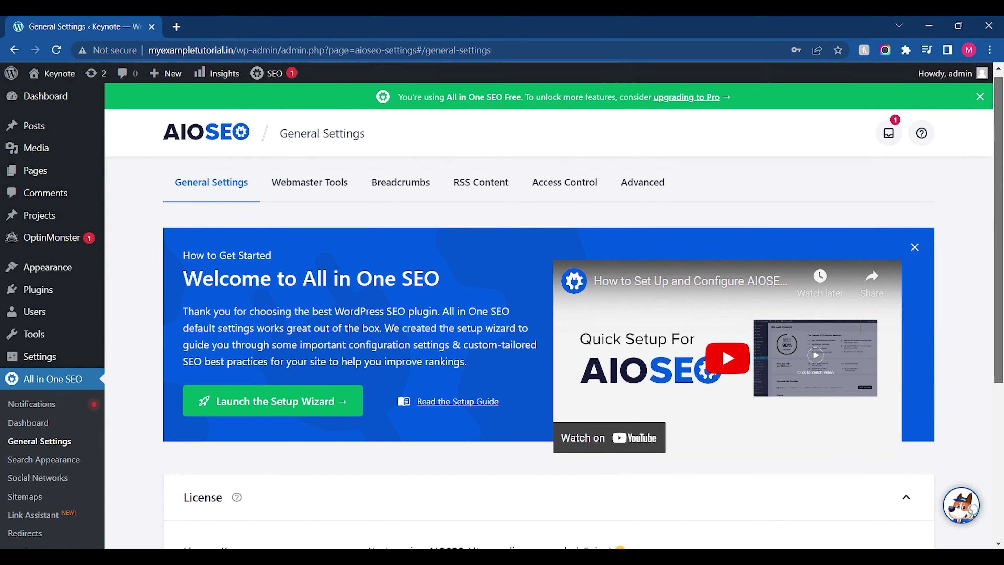
Expand the Google Search Console verification entry under Webmaster Tools, view its linked AIOSEO documentation and return to the settings
{"action": "left_click", "coordinate": [308, 185]}
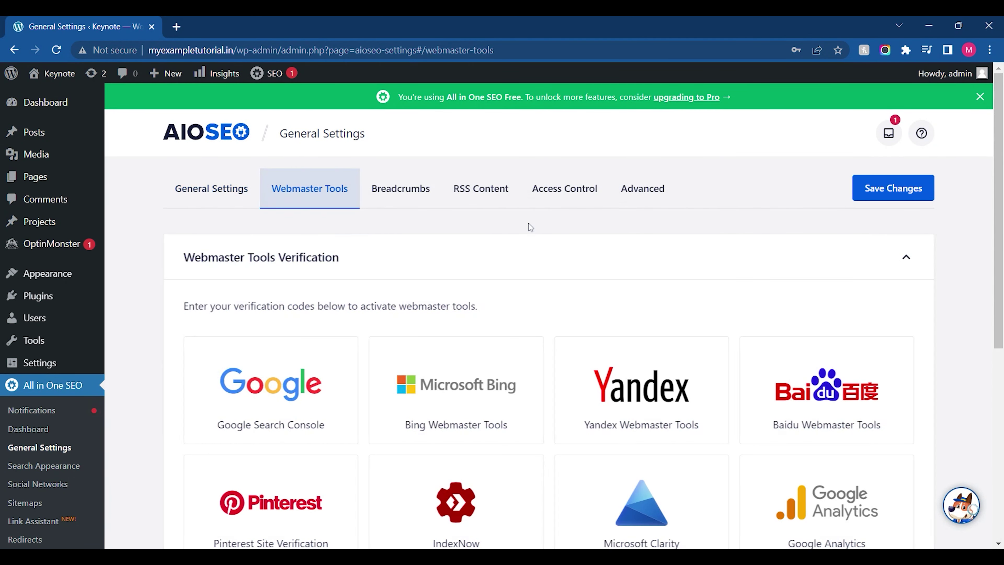
{"action": "scroll", "coordinate": [529, 223], "scroll_direction": "down", "scroll_amount": 2}
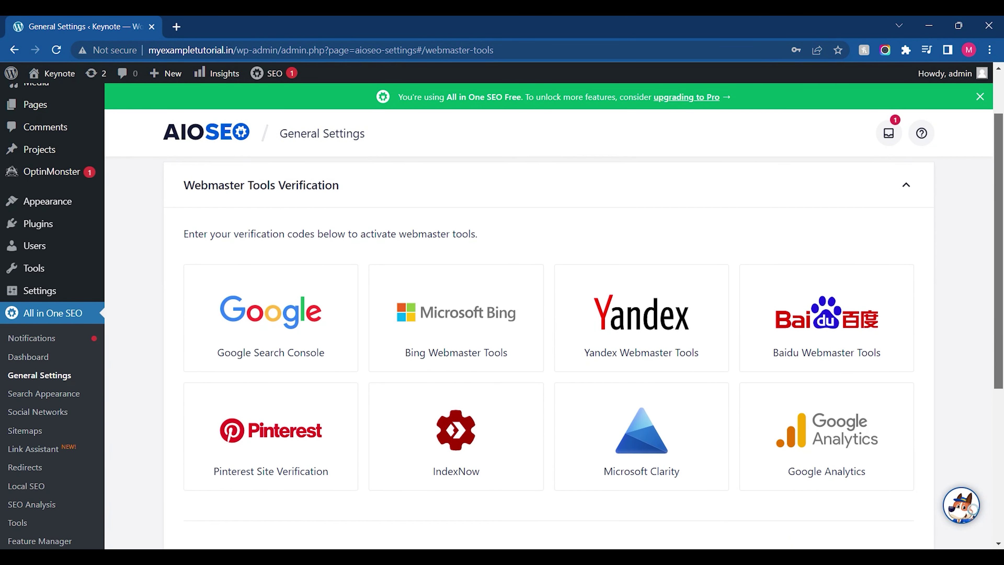
{"action": "left_click", "coordinate": [283, 328]}
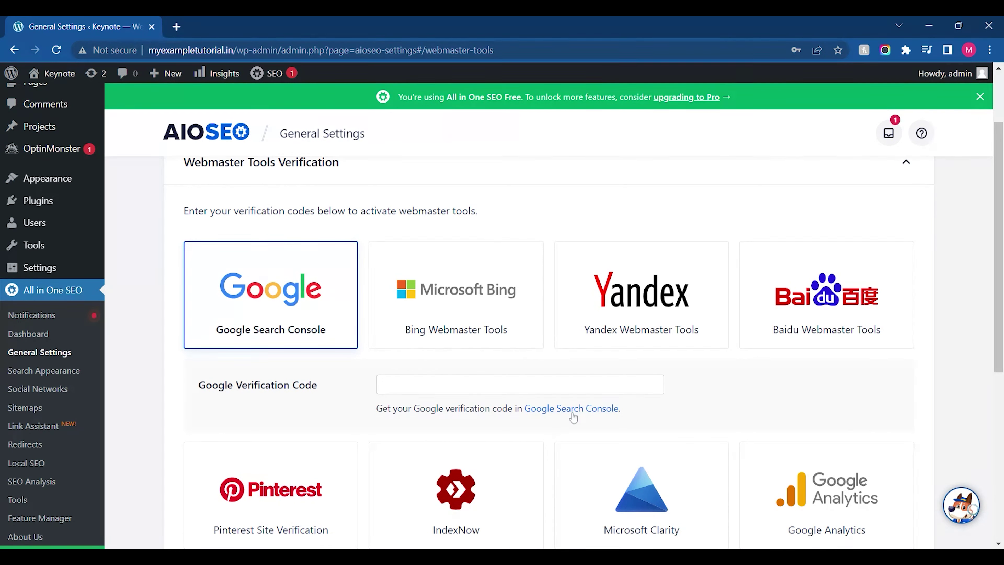
{"action": "scroll", "coordinate": [573, 416], "scroll_direction": "up", "scroll_amount": 2}
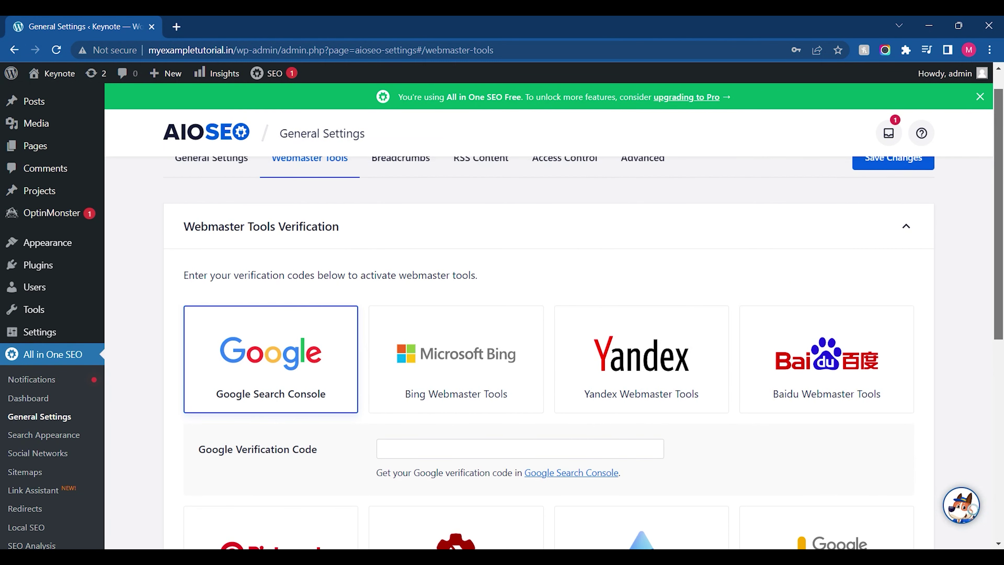
{"action": "left_click", "coordinate": [594, 476]}
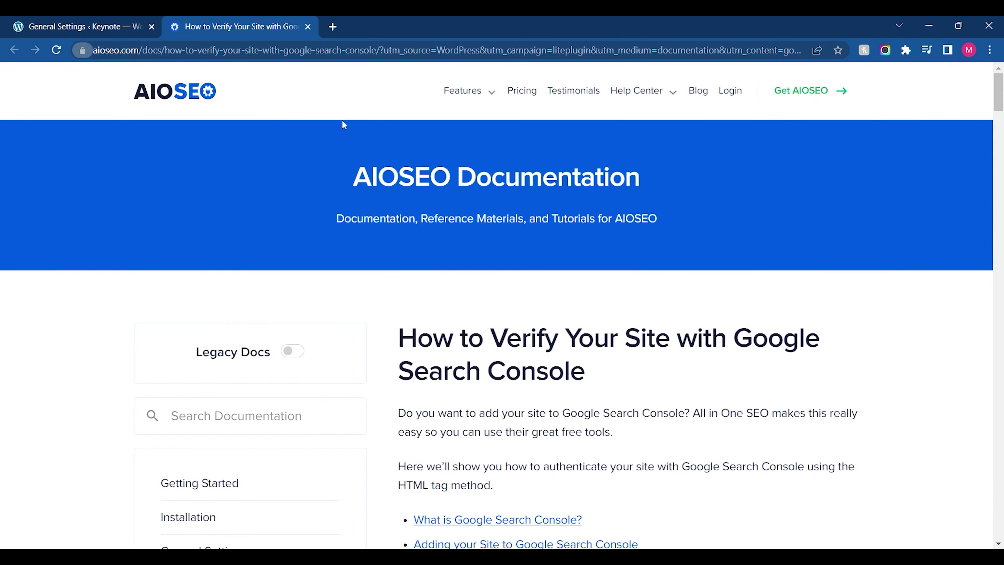
{"action": "left_click", "coordinate": [308, 26]}
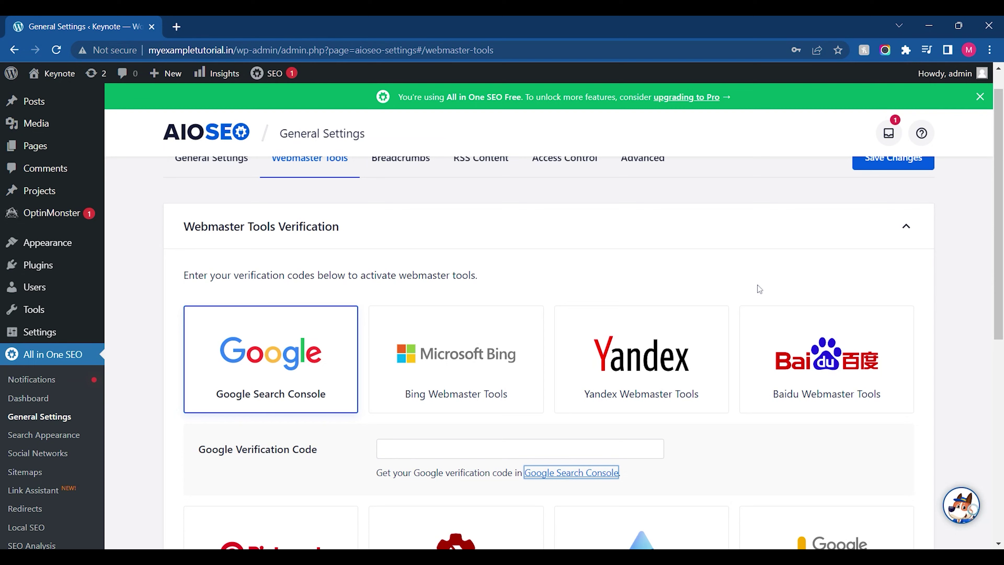
Look over the available services in Webmaster Tools Verification once more
{"action": "scroll", "coordinate": [370, 190], "scroll_direction": "up", "scroll_amount": 1}
{"action": "left_click", "coordinate": [371, 190]}
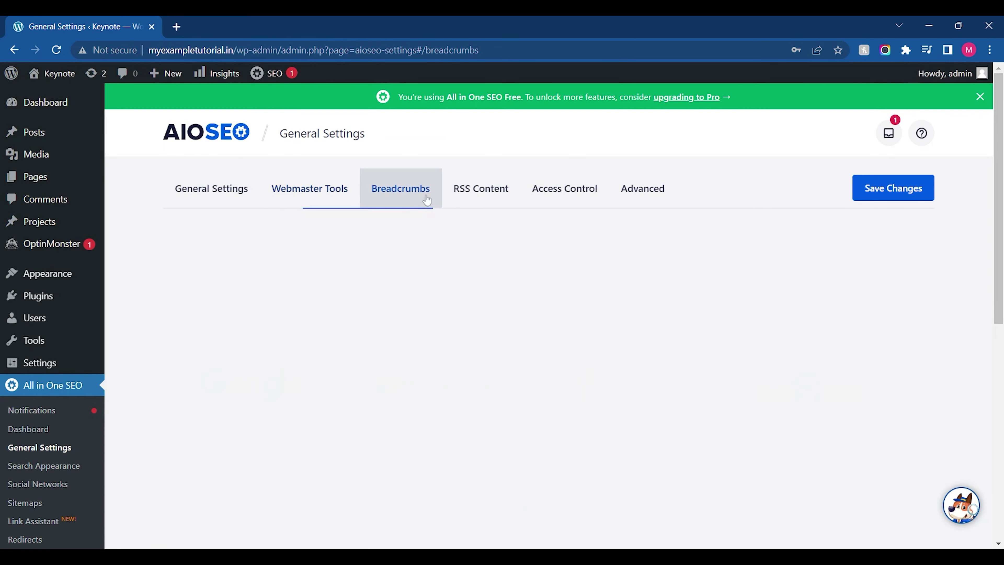
{"action": "left_click", "coordinate": [310, 189]}
{"action": "scroll", "coordinate": [310, 189], "scroll_direction": "down", "scroll_amount": 8}
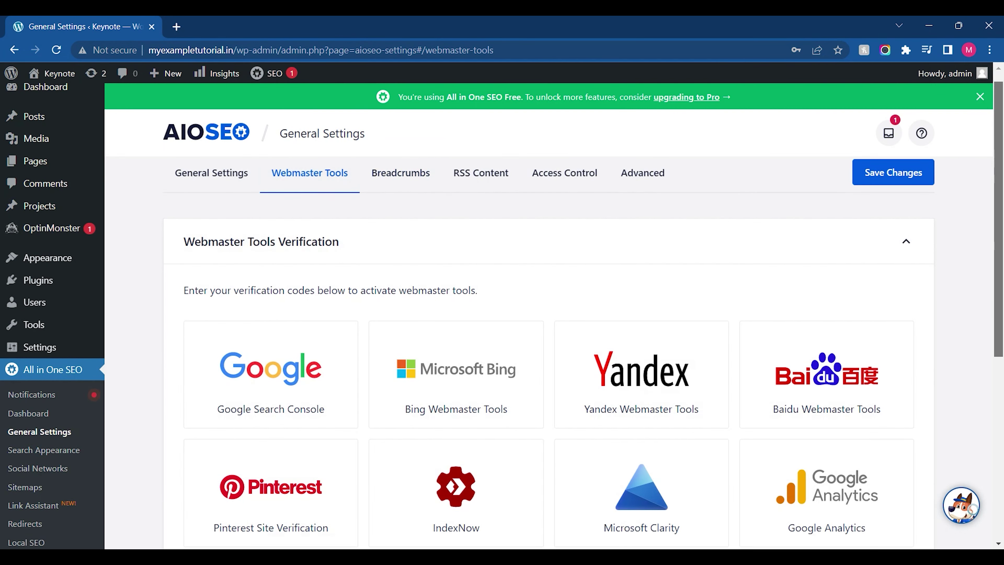
{"action": "scroll", "coordinate": [560, 211], "scroll_direction": "up", "scroll_amount": 8}
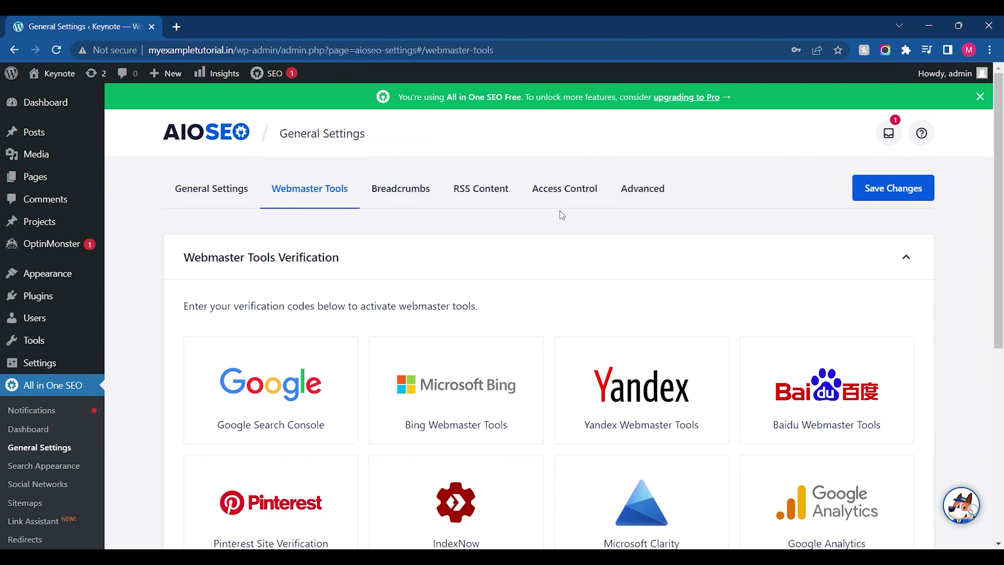
Set the breadcrumb separator to the vertical bar (|) in the Breadcrumb Settings
{"action": "left_click", "coordinate": [420, 200]}
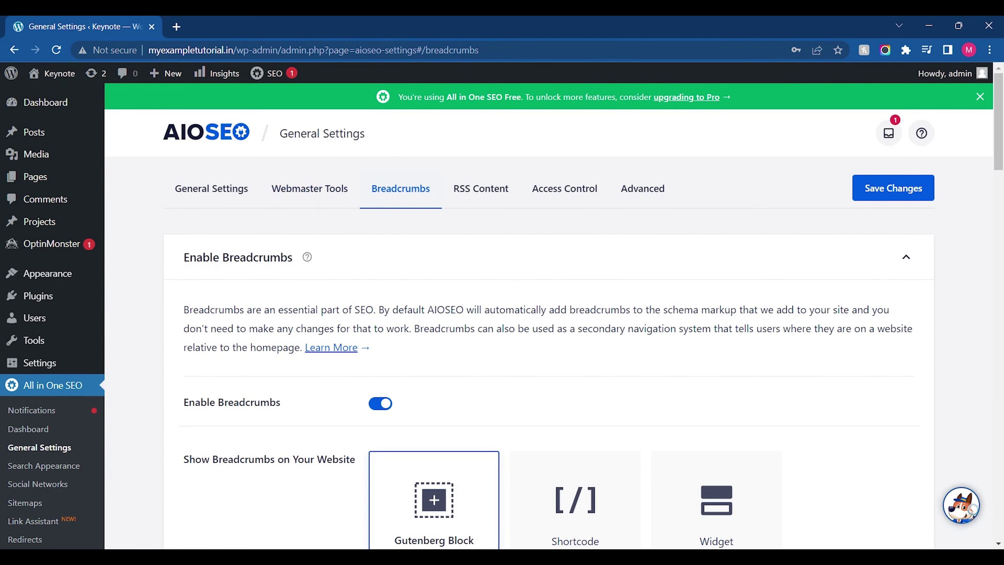
{"action": "scroll", "coordinate": [549, 356], "scroll_direction": "down", "scroll_amount": 10}
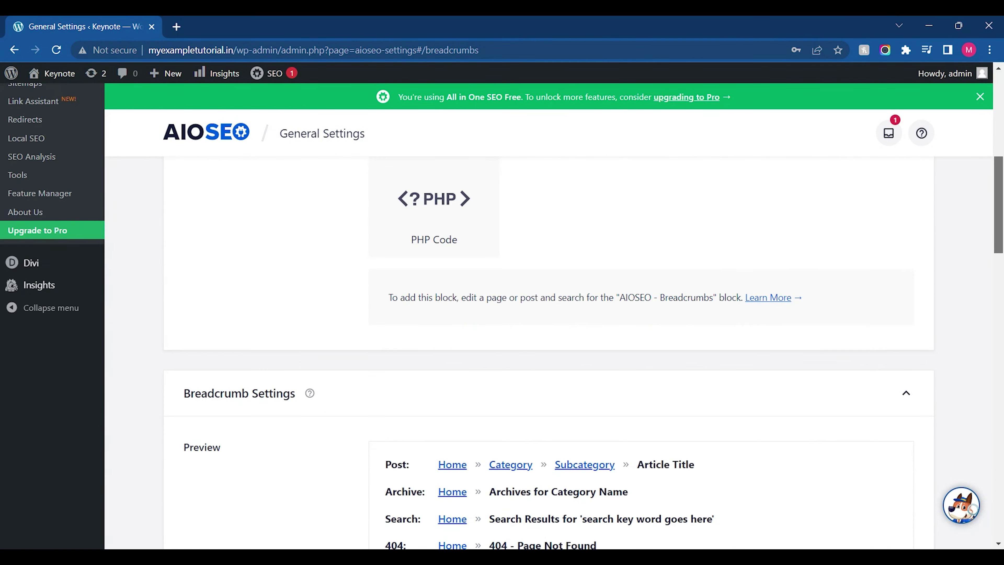
{"action": "scroll", "coordinate": [729, 351], "scroll_direction": "down", "scroll_amount": 5}
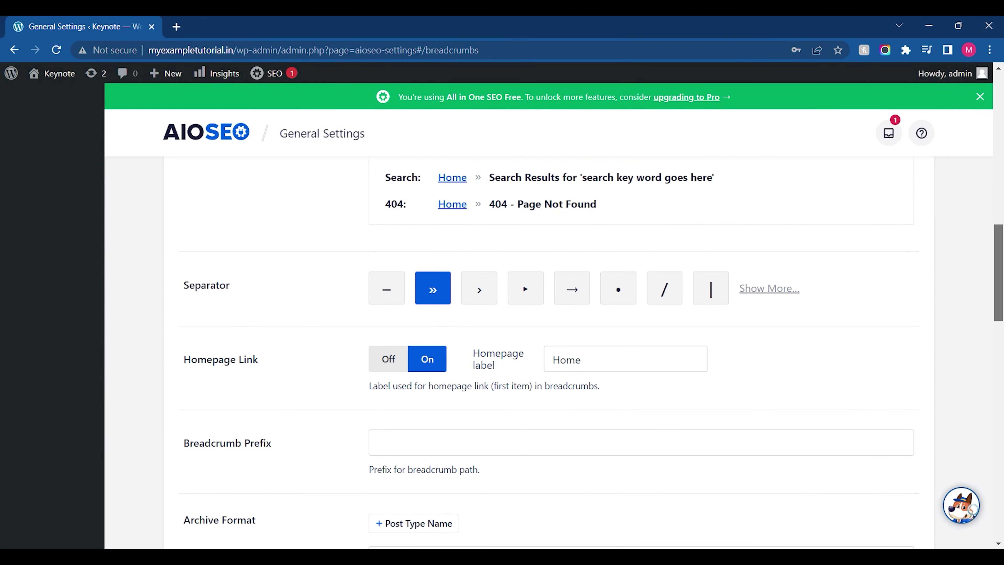
{"action": "left_click", "coordinate": [713, 268]}
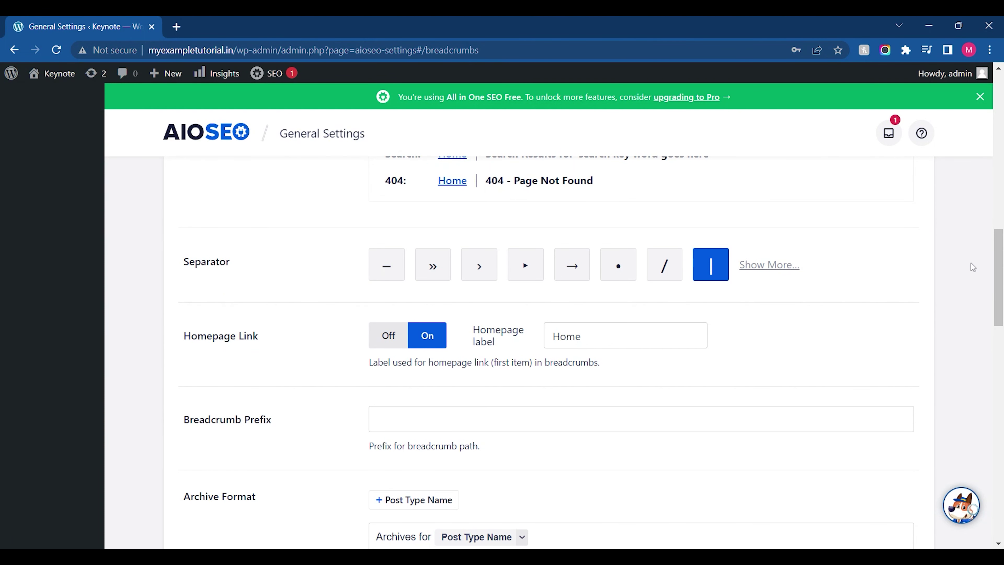
Review the remaining breadcrumb options, from prefix and archive formats to current item and Breadcrumb Templates
{"action": "scroll", "coordinate": [999, 277], "scroll_direction": "down", "scroll_amount": 2}
{"action": "scroll", "coordinate": [999, 297], "scroll_direction": "down", "scroll_amount": 6}
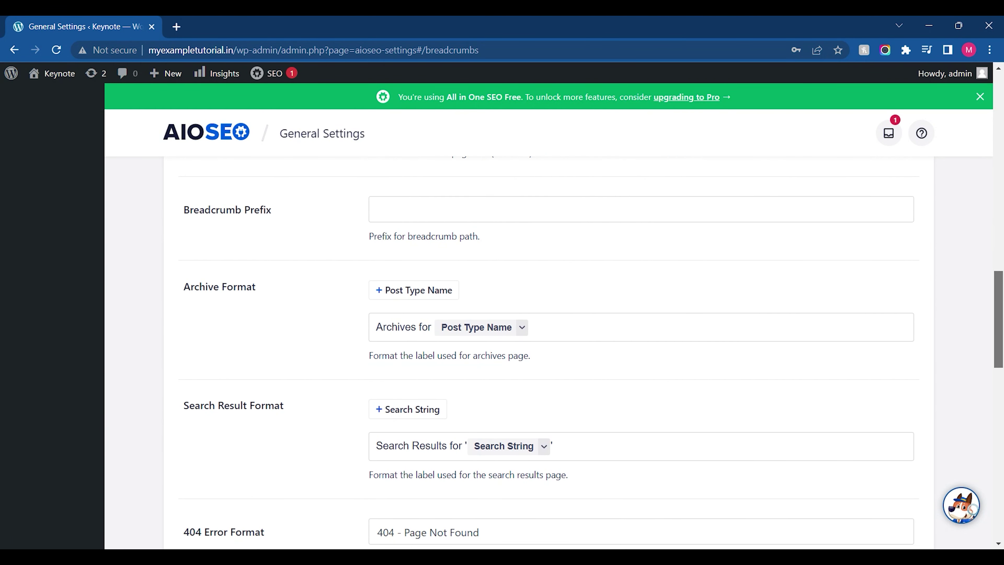
{"action": "scroll", "coordinate": [548, 353], "scroll_direction": "down", "scroll_amount": 8}
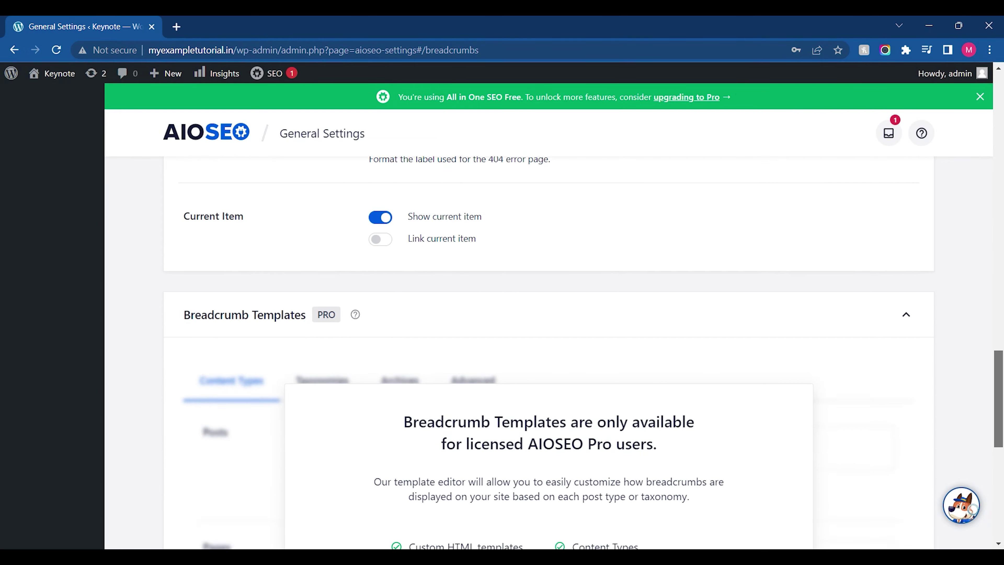
{"action": "scroll", "coordinate": [548, 316], "scroll_direction": "up", "scroll_amount": 18}
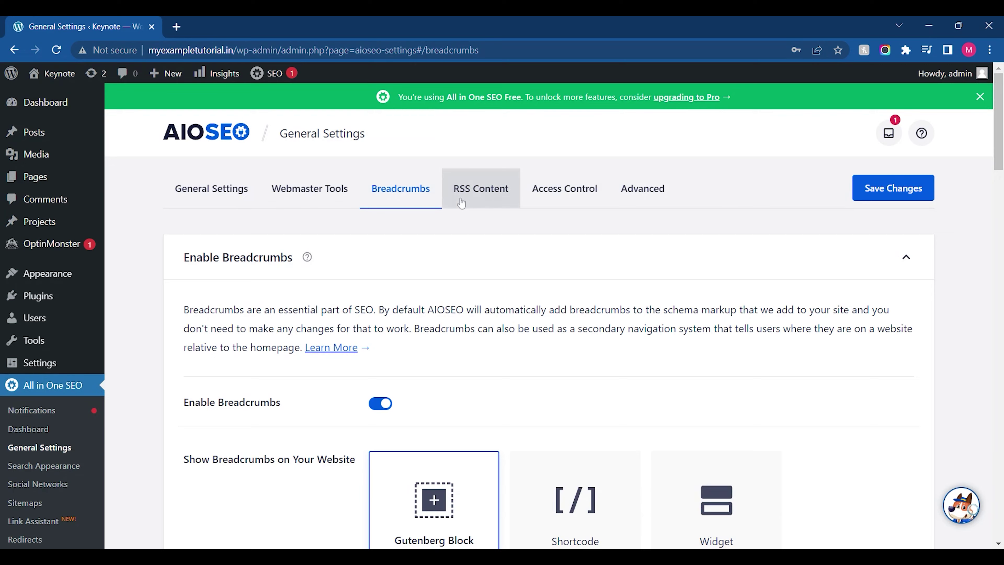
Look through the RSS Content, Access Control and Advanced settings, and save the General Settings changes
{"action": "left_click", "coordinate": [480, 189]}
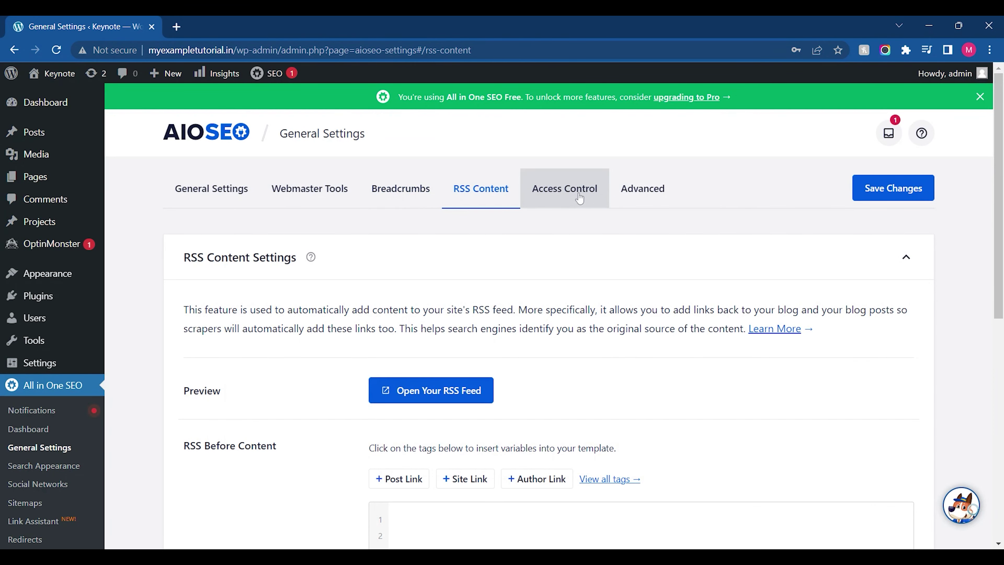
{"action": "left_click", "coordinate": [580, 198]}
{"action": "left_click", "coordinate": [622, 197]}
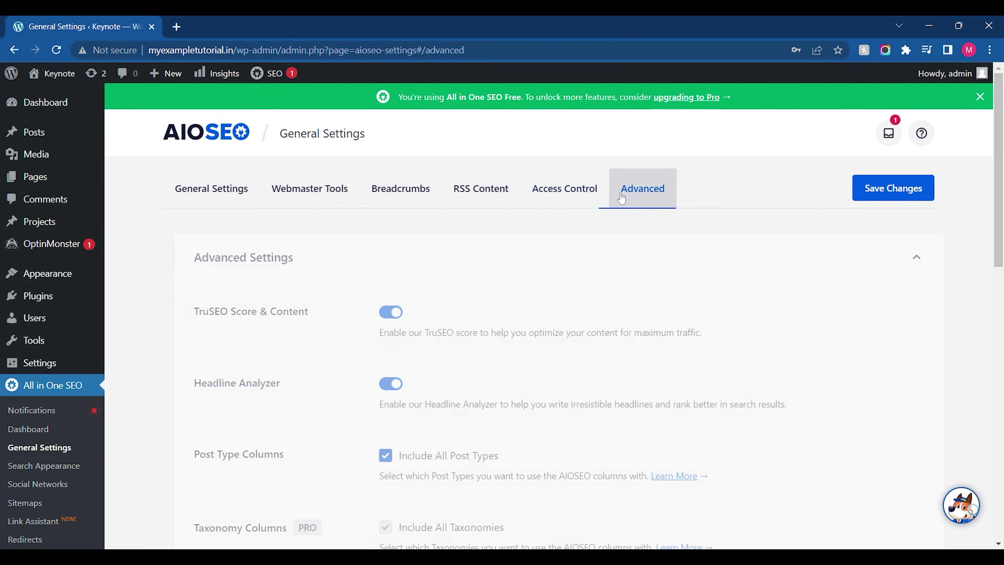
{"action": "scroll", "coordinate": [885, 249], "scroll_direction": "down", "scroll_amount": 5}
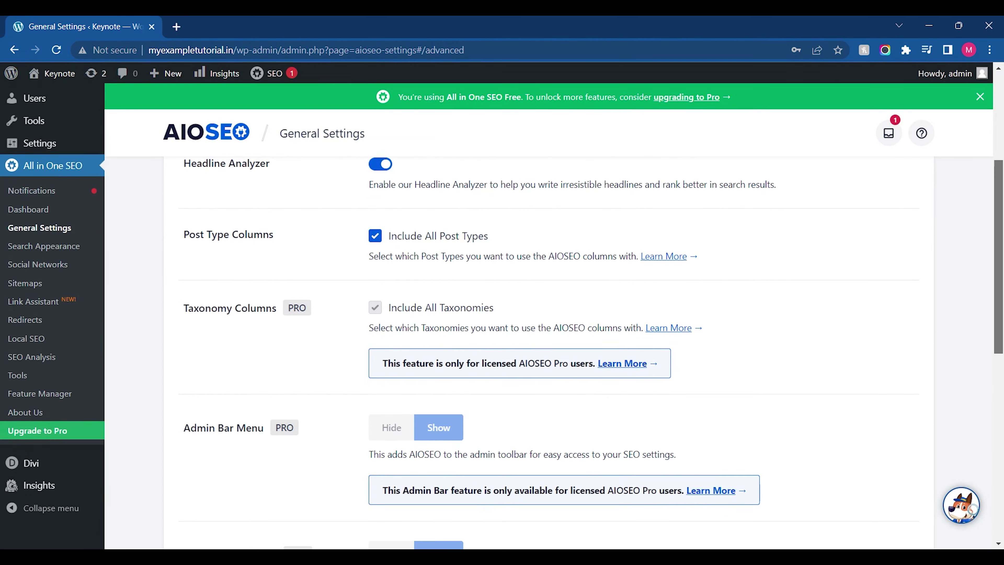
{"action": "scroll", "coordinate": [549, 316], "scroll_direction": "down", "scroll_amount": 10}
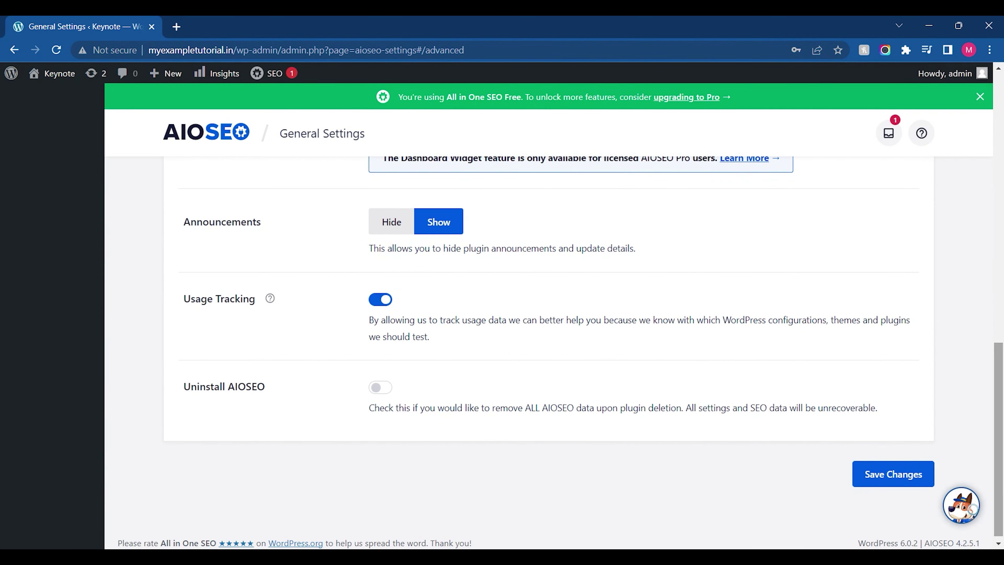
{"action": "left_click", "coordinate": [889, 478]}
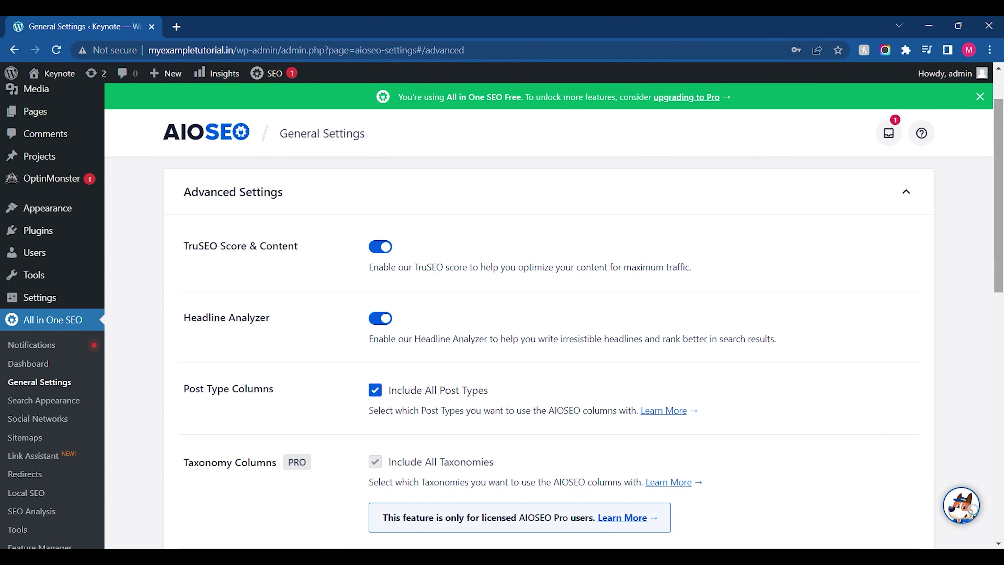
Turn the Uninstall AIOSEO option on and back off in the Advanced Settings, and save the changes
{"action": "scroll", "coordinate": [502, 316], "scroll_direction": "down", "scroll_amount": 6}
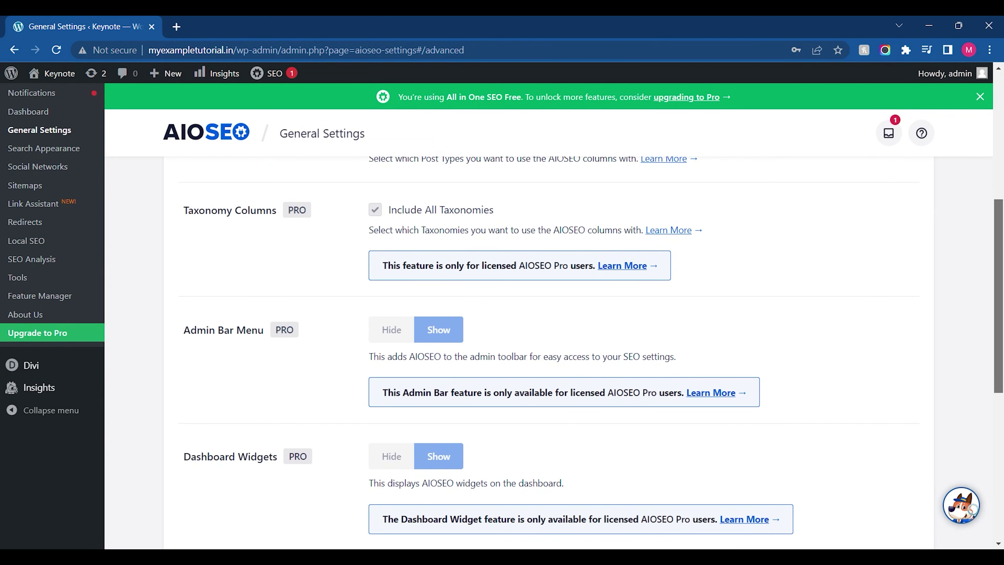
{"action": "scroll", "coordinate": [456, 415], "scroll_direction": "down", "scroll_amount": 9}
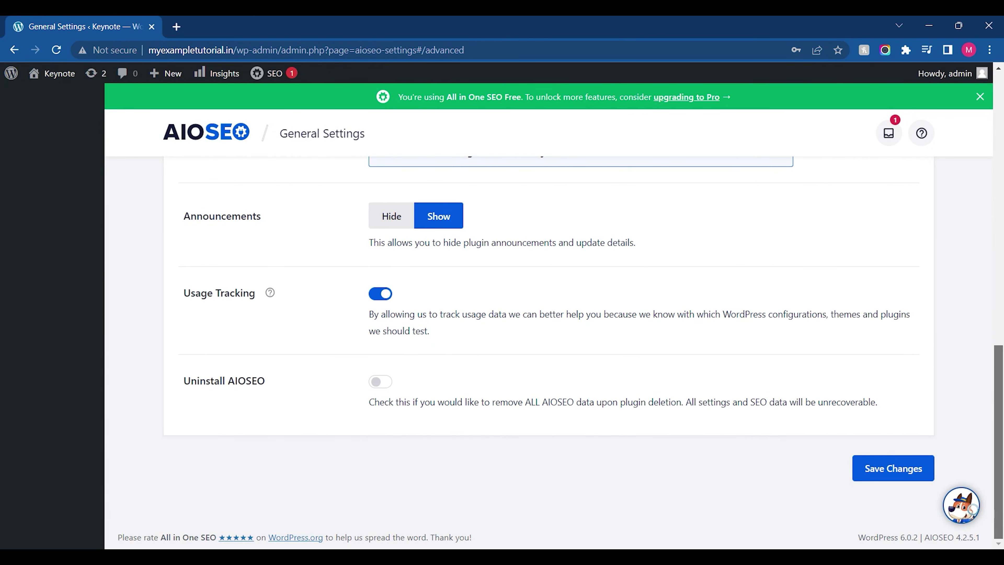
{"action": "left_click", "coordinate": [380, 382]}
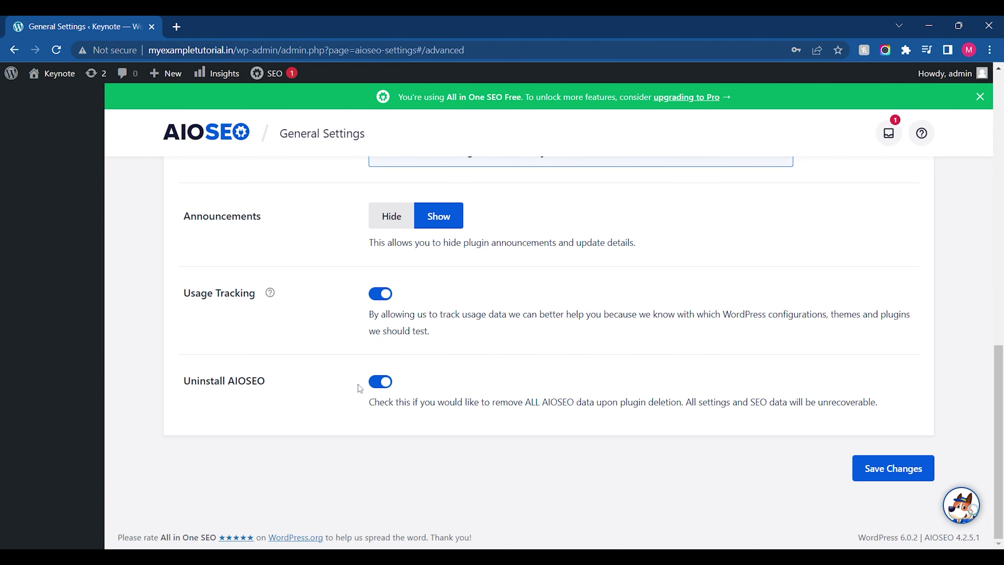
{"action": "left_click", "coordinate": [376, 383]}
{"action": "left_click", "coordinate": [879, 469]}
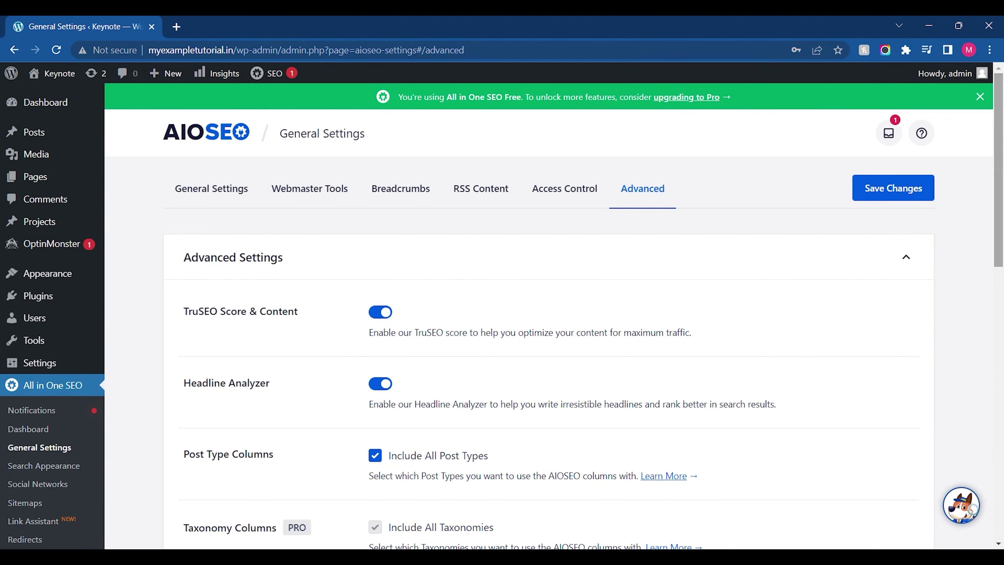
Set the title separator character to the vertical bar (|) in the Search Appearance global settings
{"action": "left_click", "coordinate": [28, 471]}
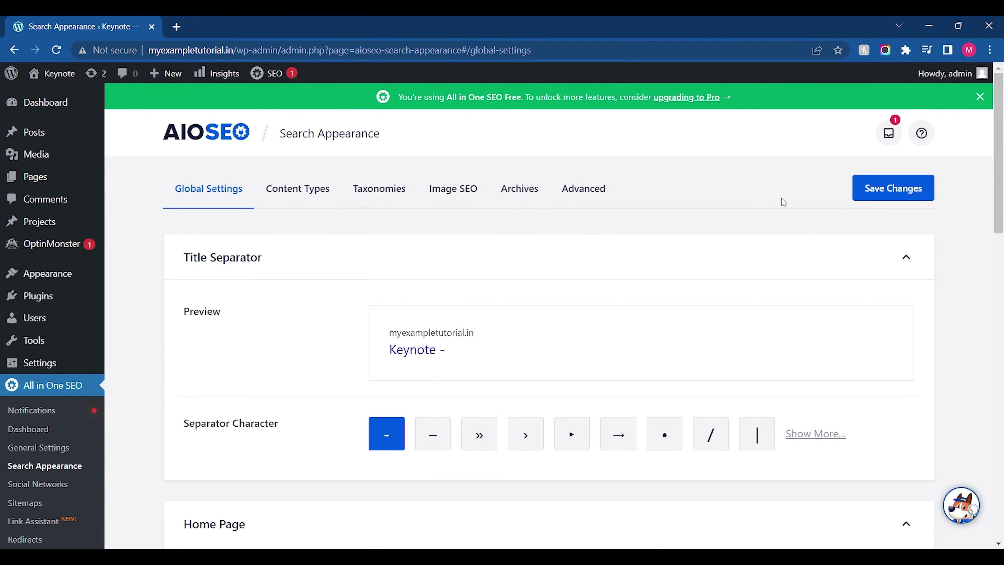
{"action": "scroll", "coordinate": [999, 159], "scroll_direction": "down", "scroll_amount": 3}
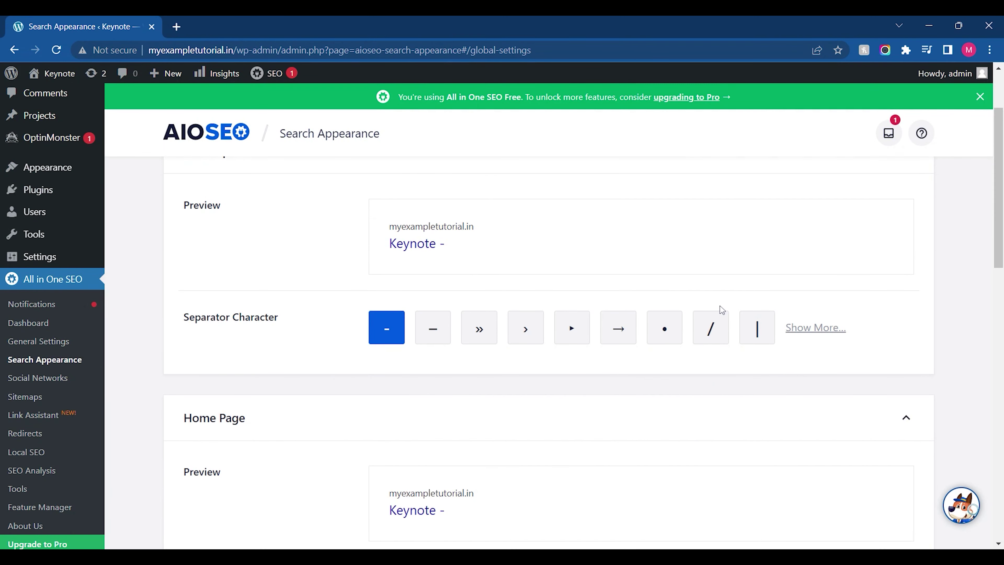
{"action": "left_click", "coordinate": [753, 329]}
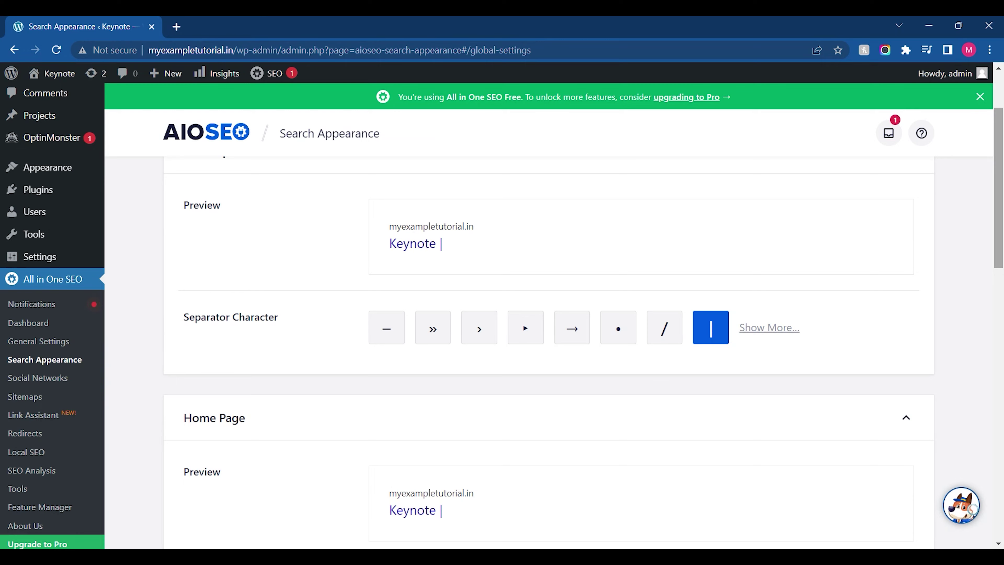
Append a Separator tag and a Site Title tag to the Home Page site title template
{"action": "scroll", "coordinate": [998, 197], "scroll_direction": "down", "scroll_amount": 3}
{"action": "scroll", "coordinate": [549, 316], "scroll_direction": "down", "scroll_amount": 3}
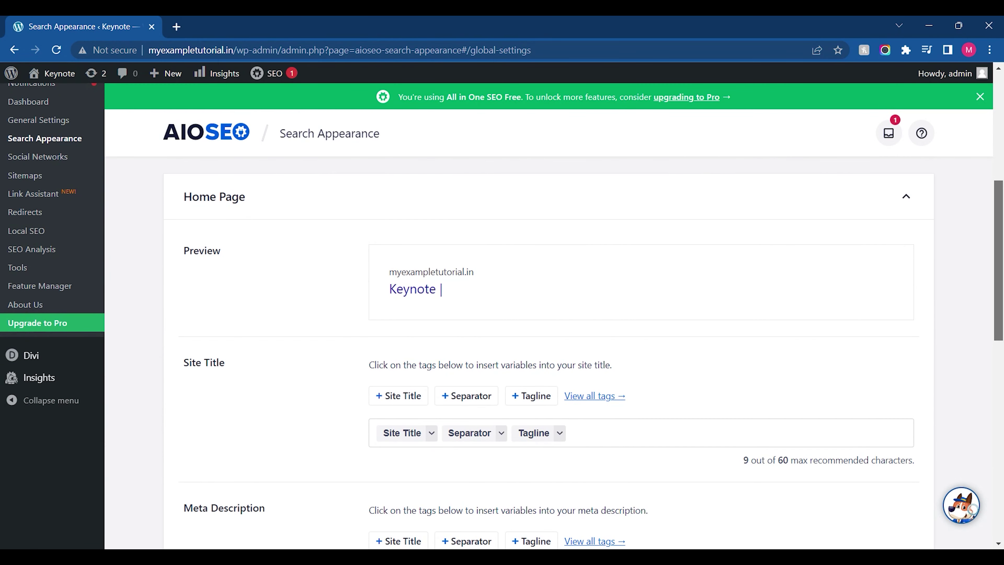
{"action": "scroll", "coordinate": [502, 450], "scroll_direction": "down", "scroll_amount": 1}
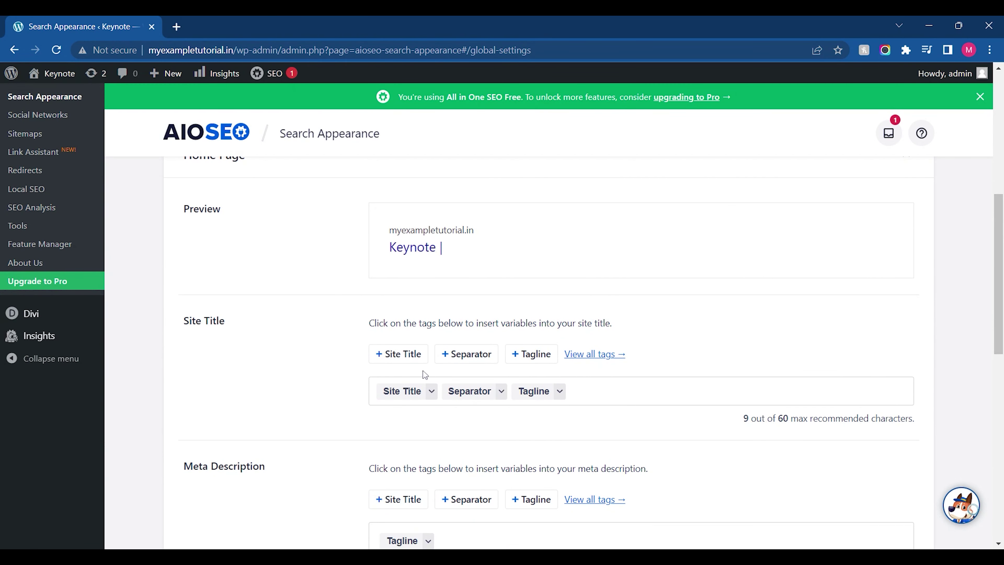
{"action": "left_click", "coordinate": [467, 354]}
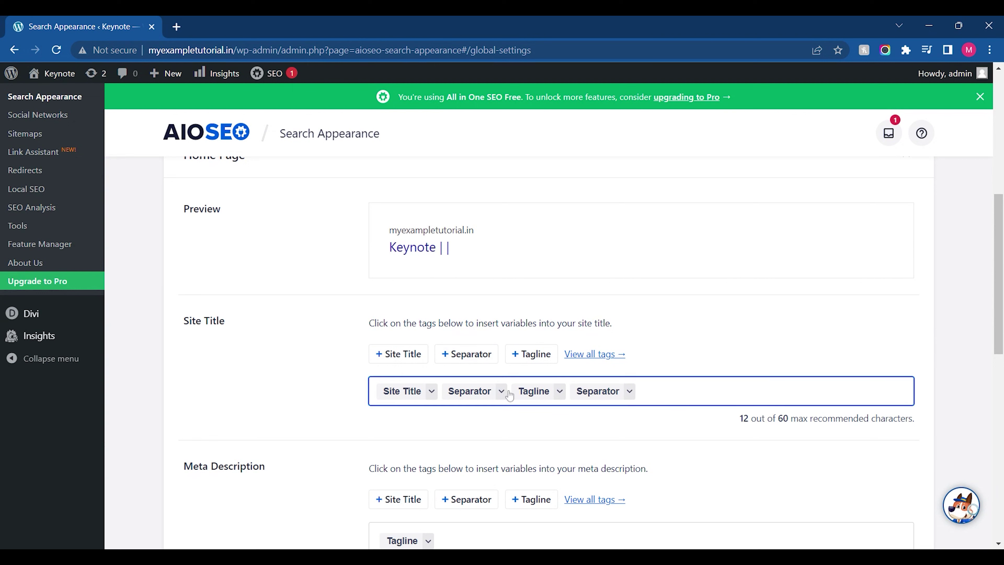
{"action": "left_click", "coordinate": [409, 354]}
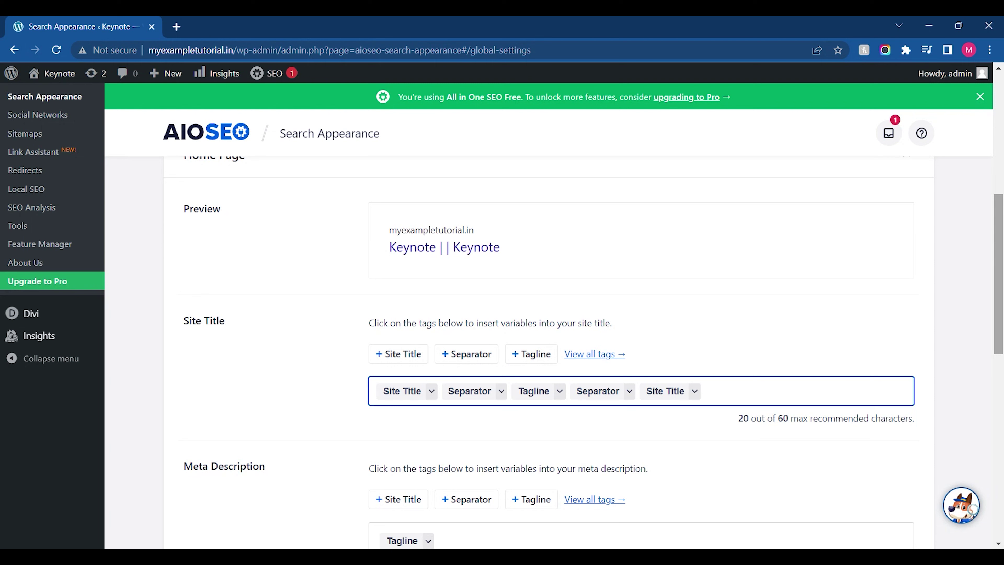
Append the text "MY Tutorial" to the Home Page site title template
{"action": "type", "text": "MY Tutorial"}
{"action": "left_click", "coordinate": [968, 335]}
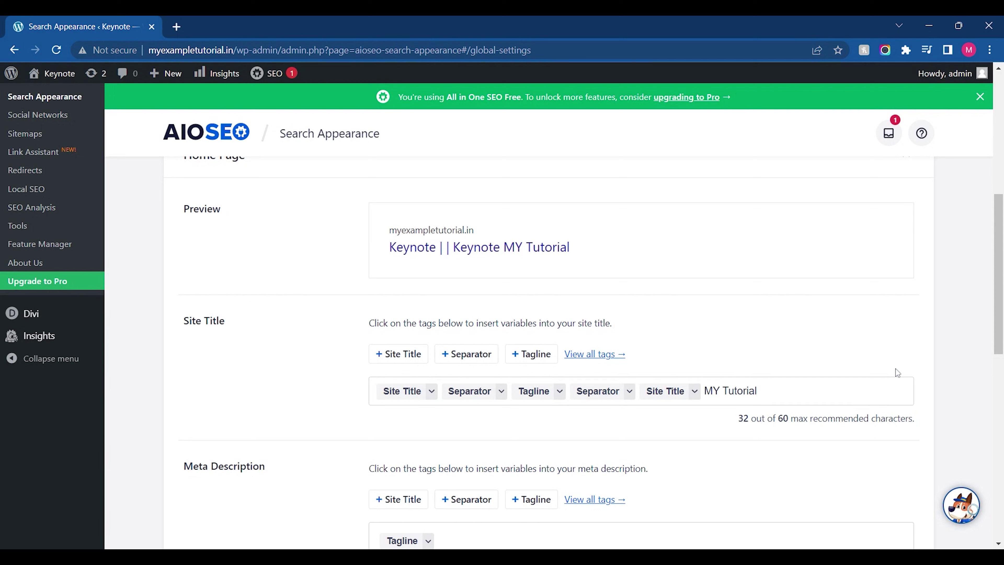
Clear all text and tags from the Home Page site title template
{"action": "left_click", "coordinate": [791, 391]}
{"action": "key", "text": "BackSpace"}
{"action": "key", "text": "BackSpace"}
{"action": "key", "text": "BackSpace"}
{"action": "key", "text": "BackSpace"}
{"action": "key", "text": "BackSpace"}
{"action": "key", "text": "BackSpace"}
{"action": "key", "text": "BackSpace"}
{"action": "key", "text": "BackSpace"}
{"action": "key", "text": "BackSpace"}
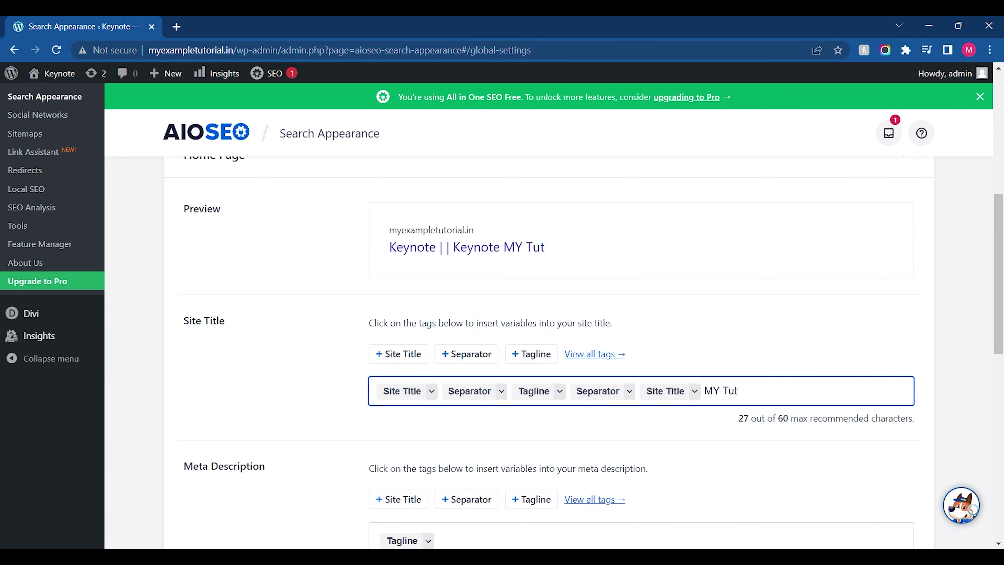
{"action": "key", "text": "BackSpace"}
{"action": "key", "text": "BackSpace"}
{"action": "key", "text": "BackSpace"}
{"action": "key", "text": "BackSpace"}
{"action": "key", "text": "BackSpace"}
{"action": "key", "text": "BackSpace"}
{"action": "key", "text": "BackSpace"}
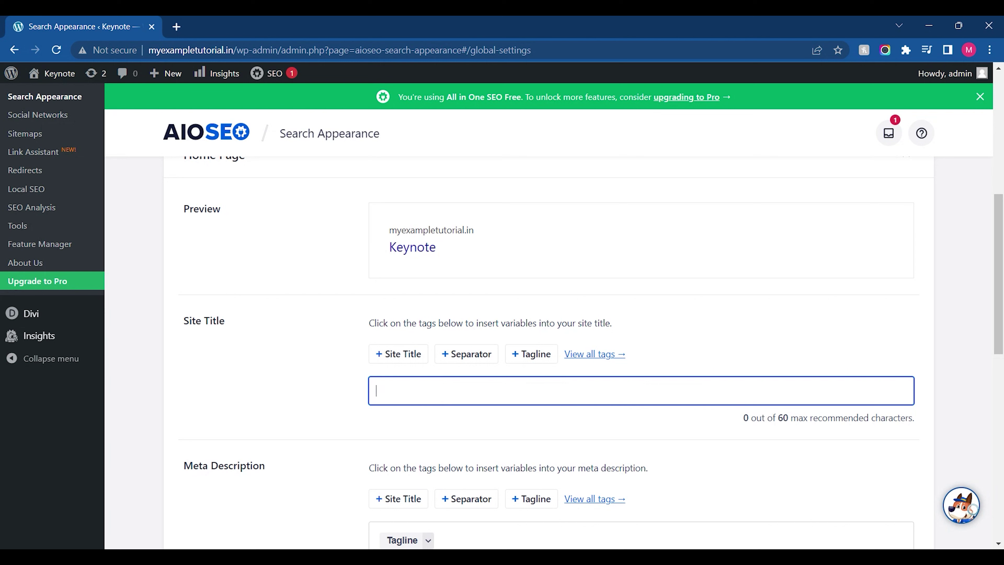
Enter "Free Digital Marketing Course | Learn Digital Marketing Free" as the Home Page site title
{"action": "type", "text": "Free Digital"}
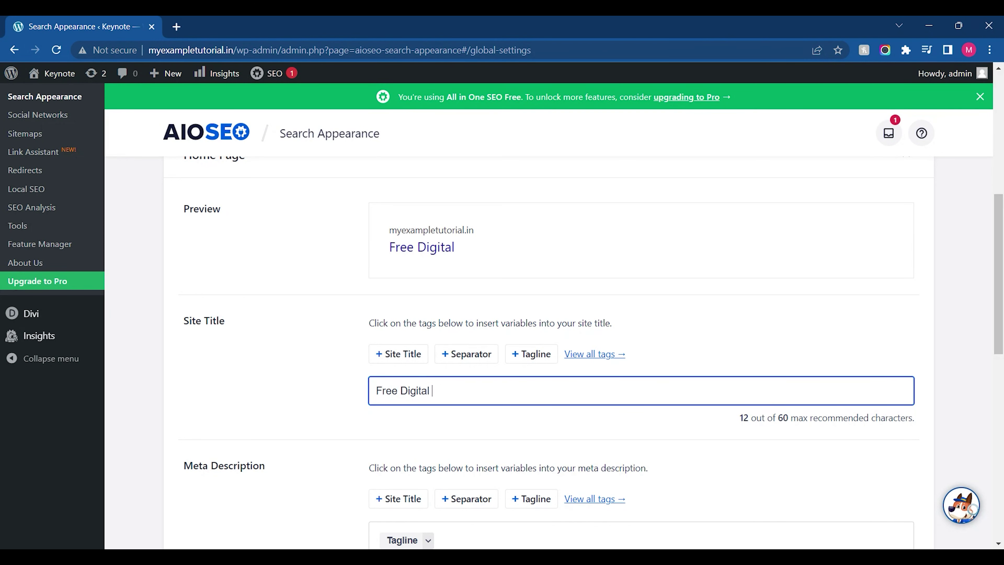
{"action": "type", "text": " Marketing "}
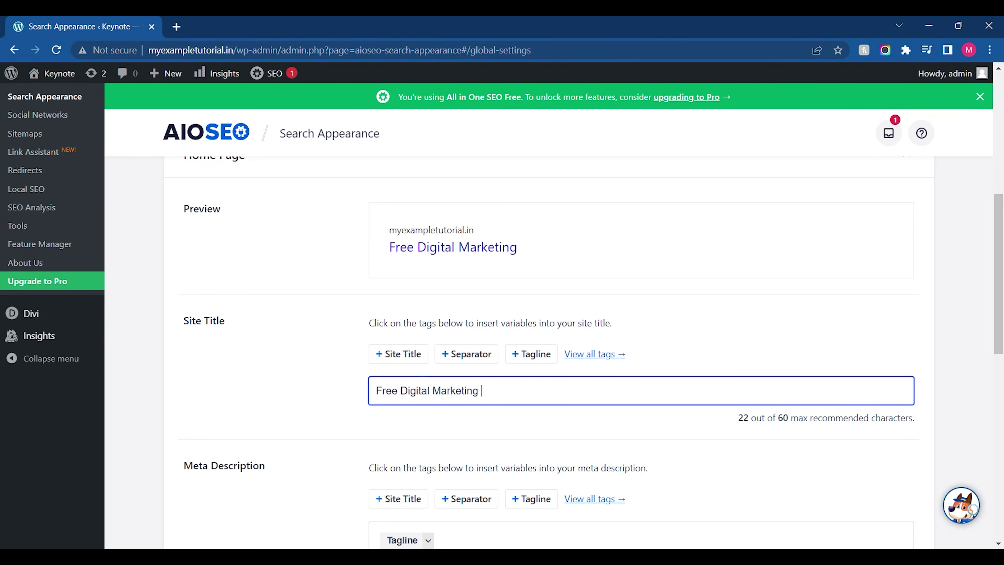
{"action": "type", "text": "Course |"}
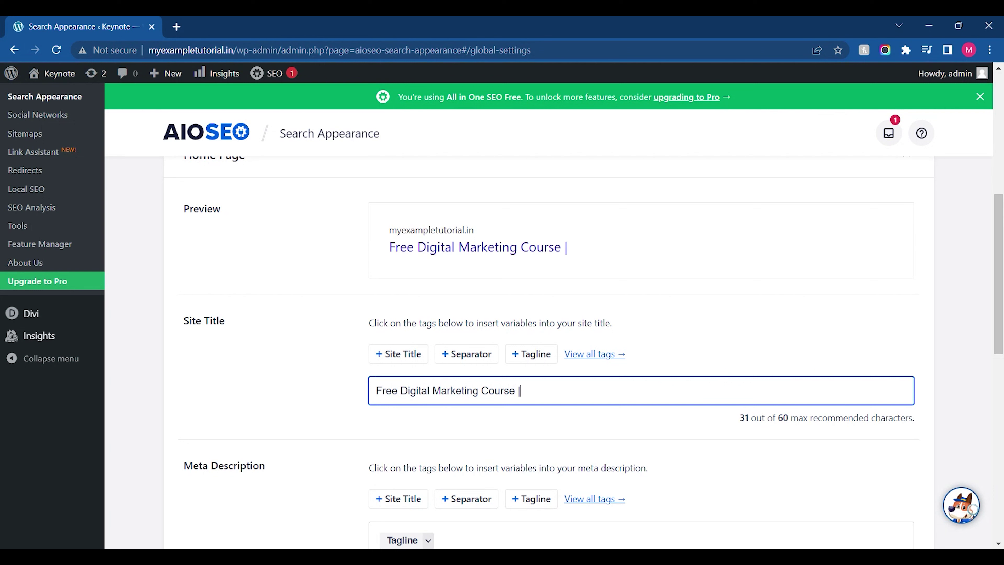
{"action": "type", "text": " Learn"}
{"action": "type", "text": " Digital M"}
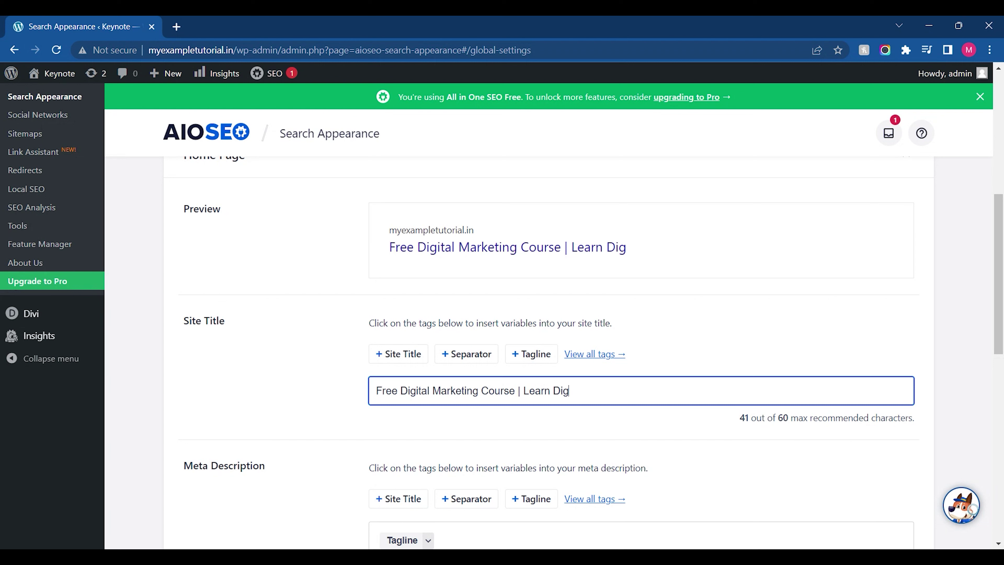
{"action": "type", "text": "arketing"}
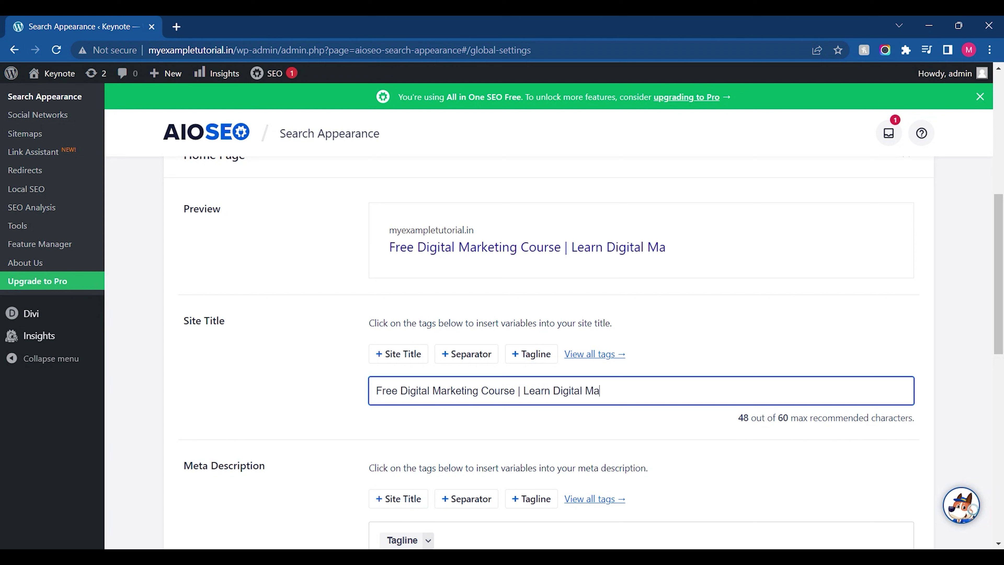
{"action": "type", "text": " In G"}
{"action": "key", "text": "BackSpace"}
{"action": "key", "text": "BackSpace"}
{"action": "type", "text": "Free"}
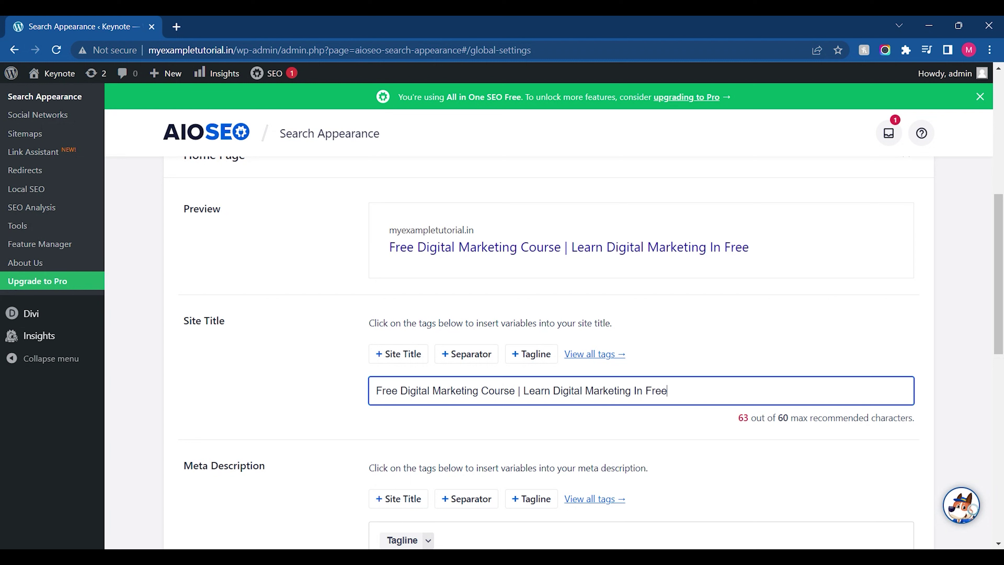
{"action": "key", "text": "BackSpace"}
{"action": "key", "text": "BackSpace"}
{"action": "key", "text": "BackSpace"}
{"action": "key", "text": "BackSpace"}
{"action": "key", "text": "BackSpace"}
{"action": "key", "text": "BackSpace"}
{"action": "type", "text": "i"}
{"action": "key", "text": "BackSpace"}
{"action": "type", "text": "Free"}
{"action": "left_click", "coordinate": [665, 437]}
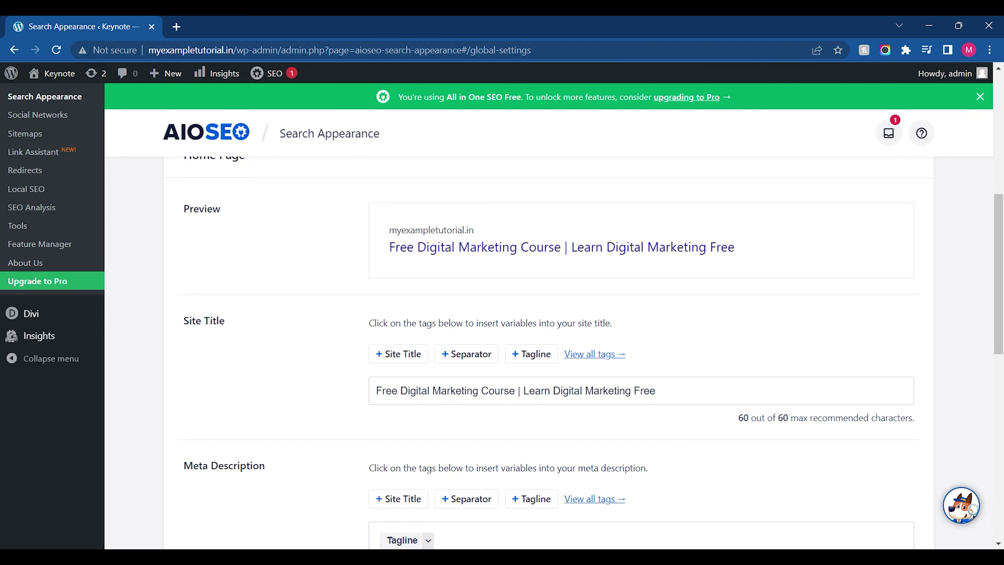
Replace the Home Page meta description's content with Site Title, Separator and Tagline tags
{"action": "scroll", "coordinate": [502, 317], "scroll_direction": "down", "scroll_amount": 4}
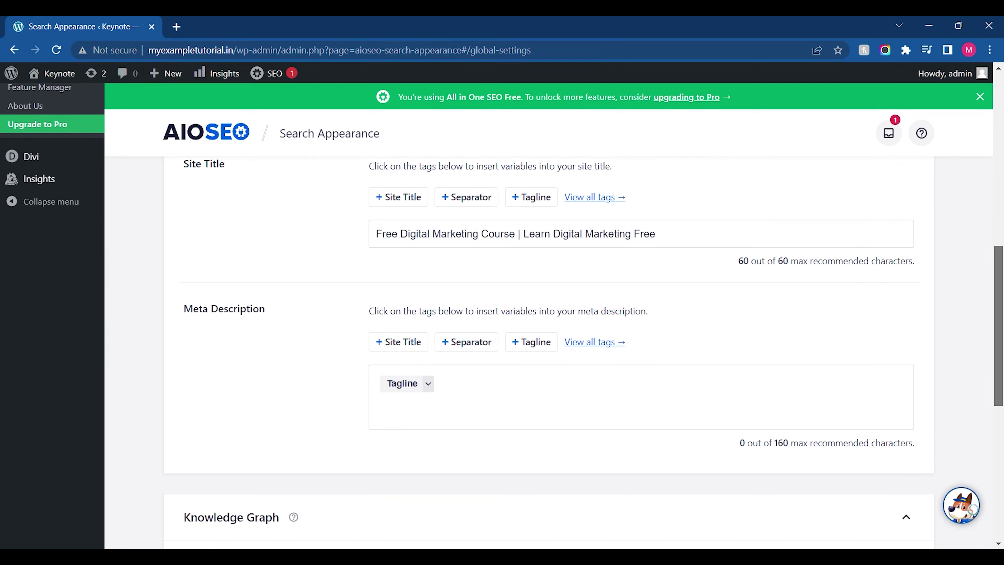
{"action": "left_click", "coordinate": [438, 383]}
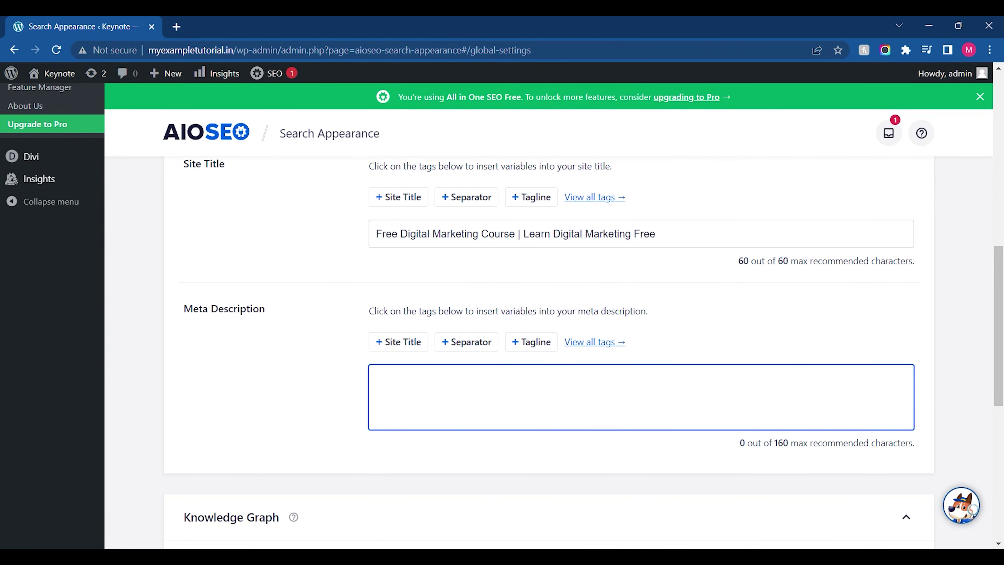
{"action": "left_click", "coordinate": [391, 350]}
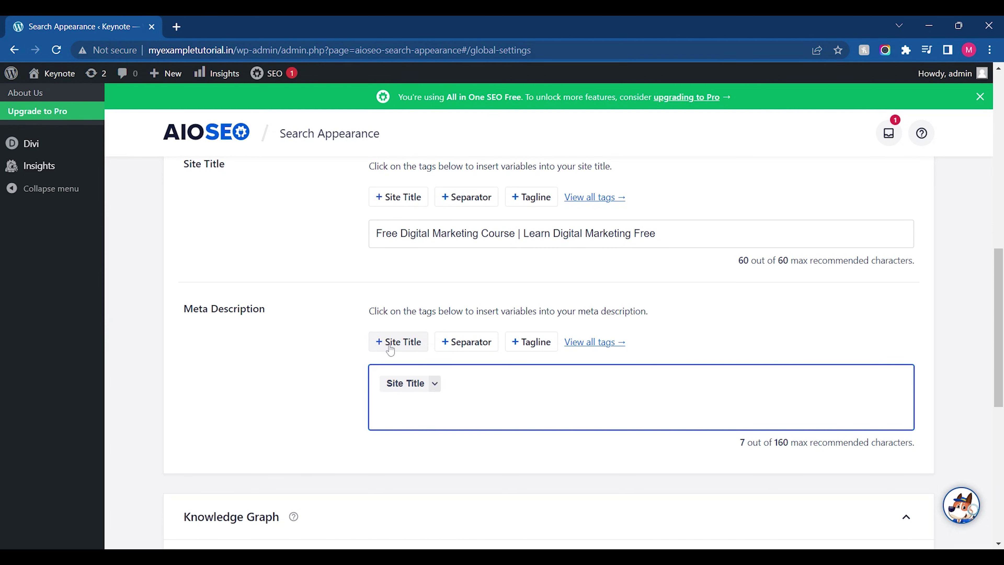
{"action": "left_click", "coordinate": [457, 355]}
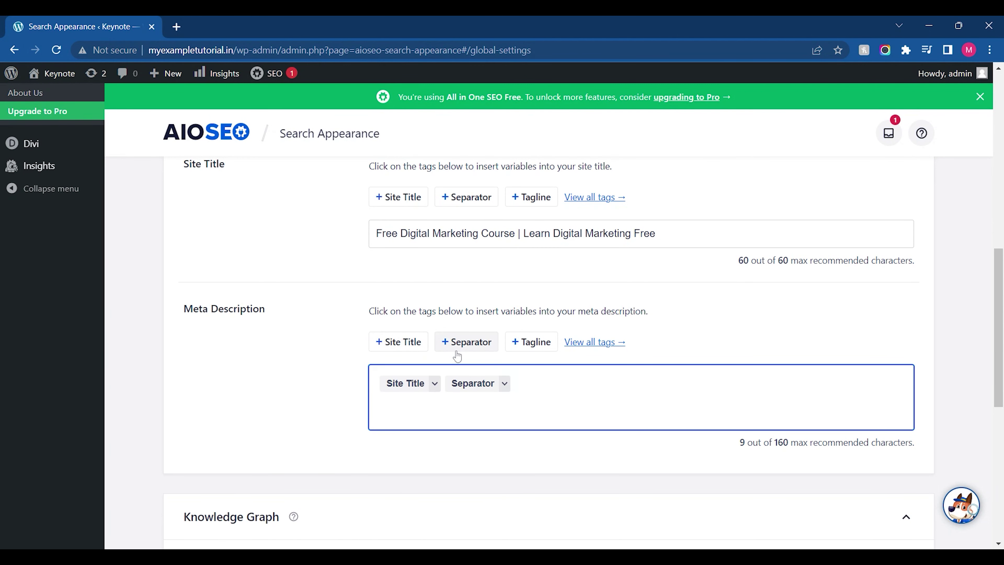
{"action": "left_click", "coordinate": [531, 350]}
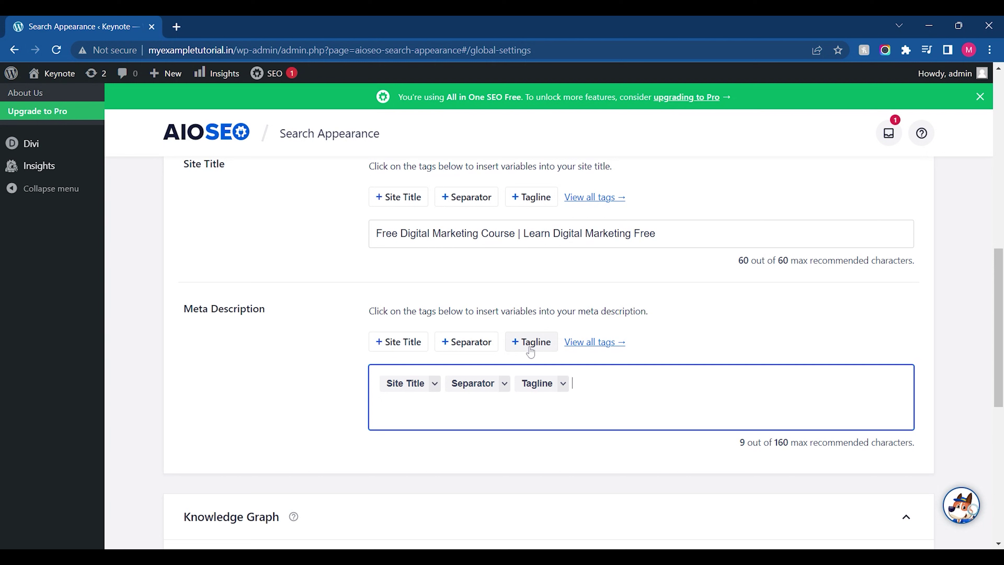
Replace the Home Page meta description tags with "We offer free digital marketing courses throuh our youtube channel. Learn it with practical and testmonial"
{"action": "key", "text": "BackSpace"}
{"action": "key", "text": "BackSpace"}
{"action": "key", "text": "BackSpace"}
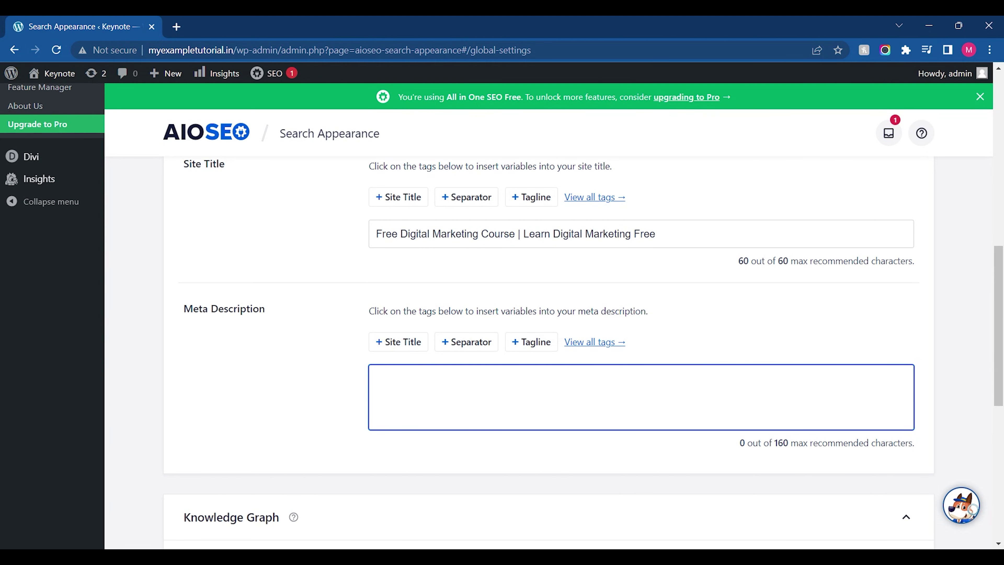
{"action": "type", "text": "We "}
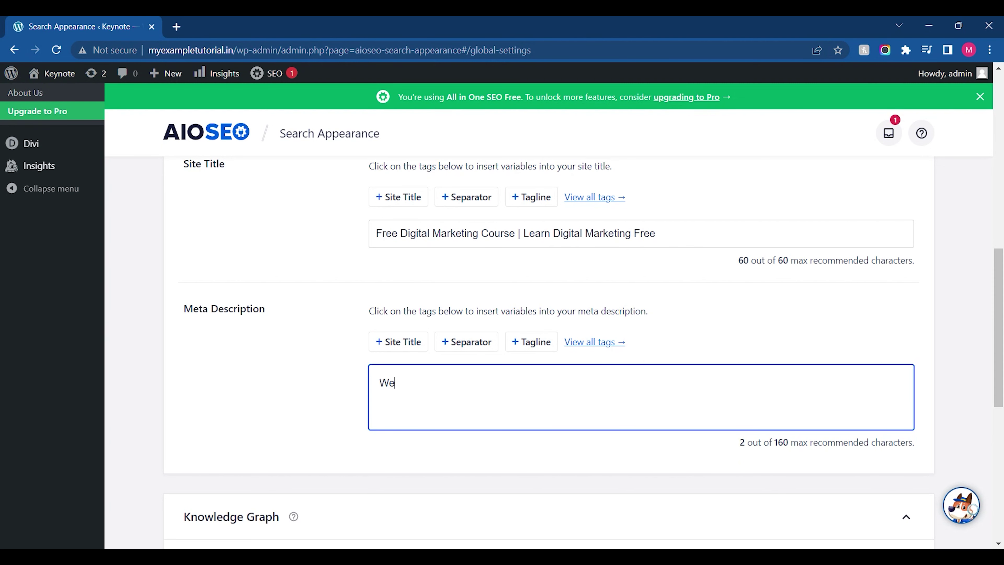
{"action": "type", "text": "offer free digital ma"}
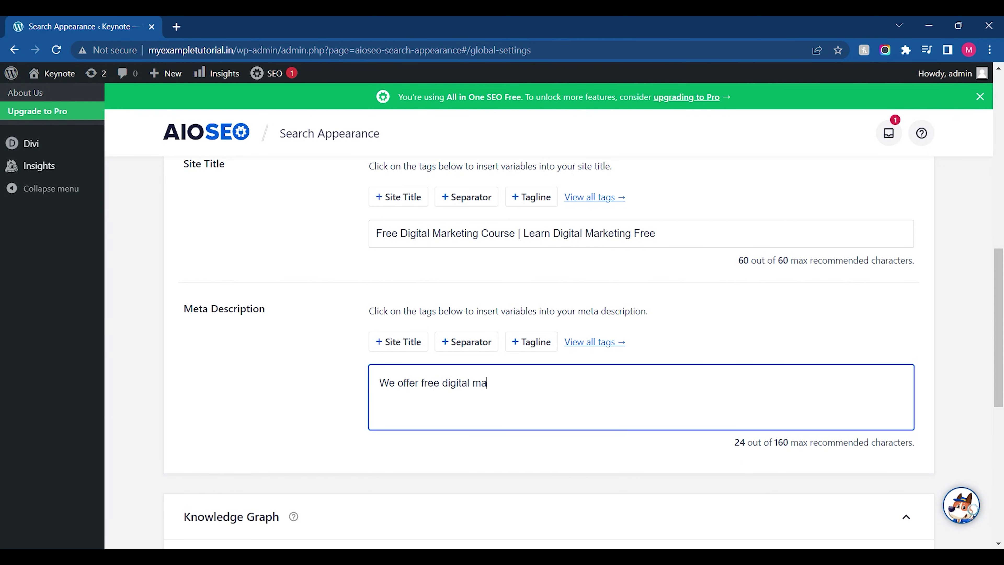
{"action": "type", "text": "rketing courses throuh our youtu"}
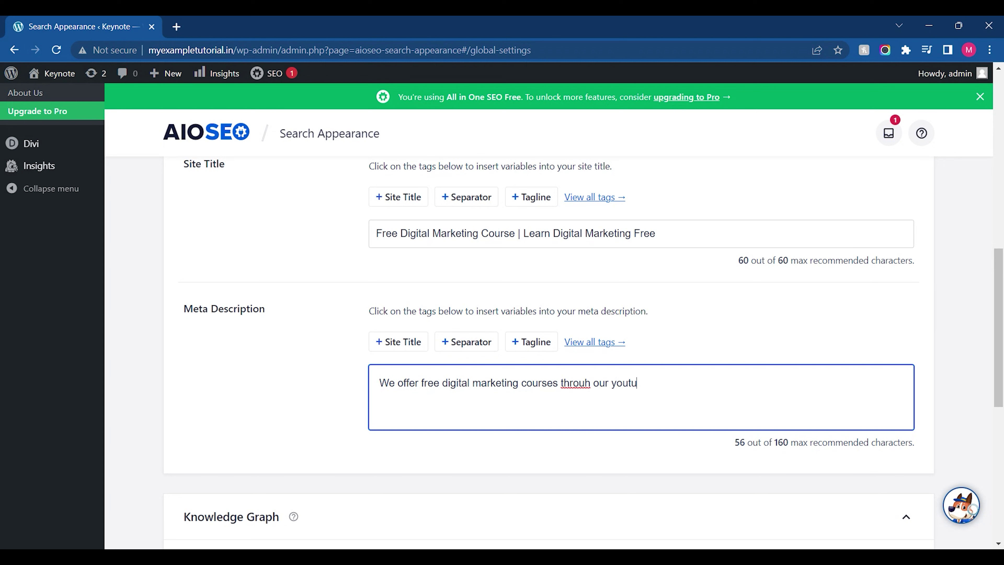
{"action": "type", "text": "be channel"}
{"action": "type", "text": ". Learn"}
{"action": "type", "text": " it with"}
{"action": "type", "text": " it with ractic"}
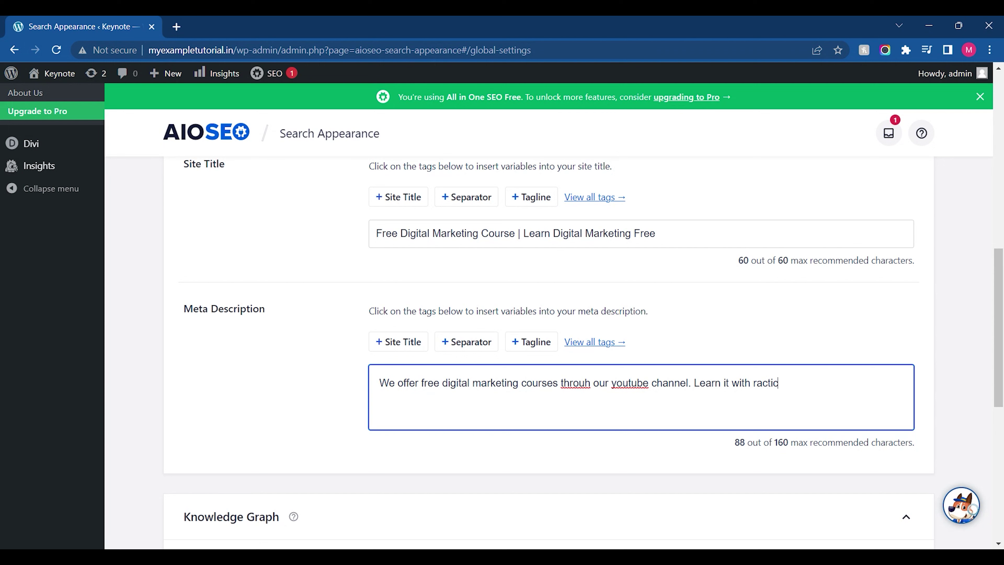
{"action": "key", "text": "BackSpace"}
{"action": "key", "text": "BackSpace"}
{"action": "key", "text": "BackSpace"}
{"action": "key", "text": "BackSpace"}
{"action": "key", "text": "BackSpace"}
{"action": "key", "text": "BackSpace"}
{"action": "type", "text": "pract"}
{"action": "key", "text": "BackSpace"}
{"action": "type", "text": "ractical and testmonial"}
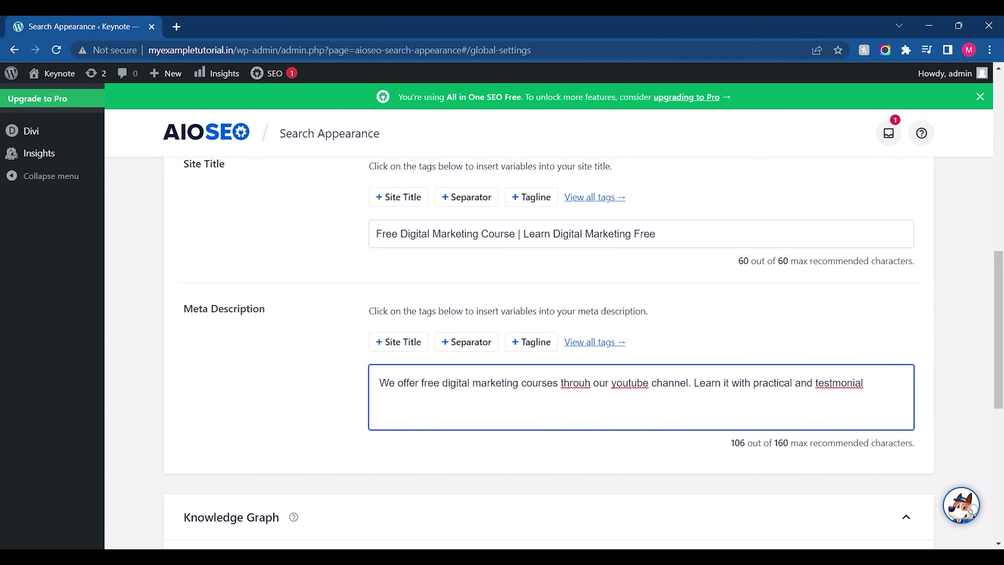
Correct the misspelled words in the Home Page meta description to "through", "YouTube" and "testimonial." with a closing period
{"action": "double_click", "coordinate": [573, 383]}
{"action": "type", "text": "through"}
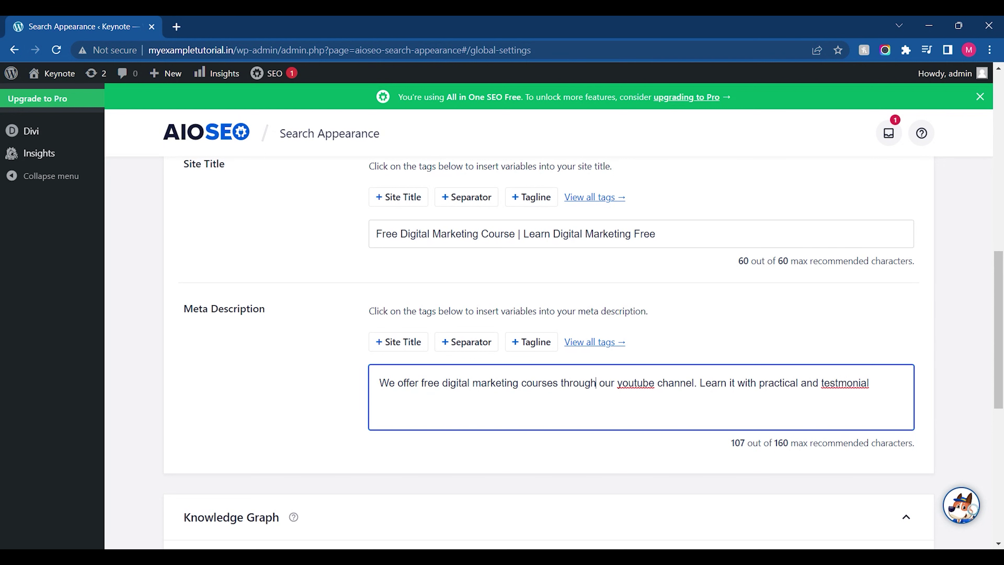
{"action": "double_click", "coordinate": [636, 383]}
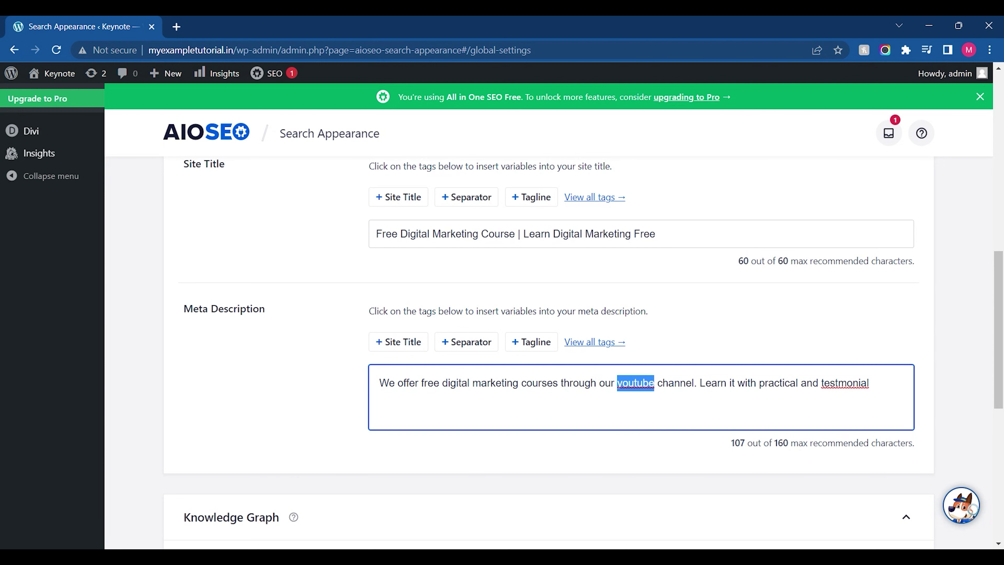
{"action": "type", "text": "YouTube"}
{"action": "double_click", "coordinate": [848, 383]}
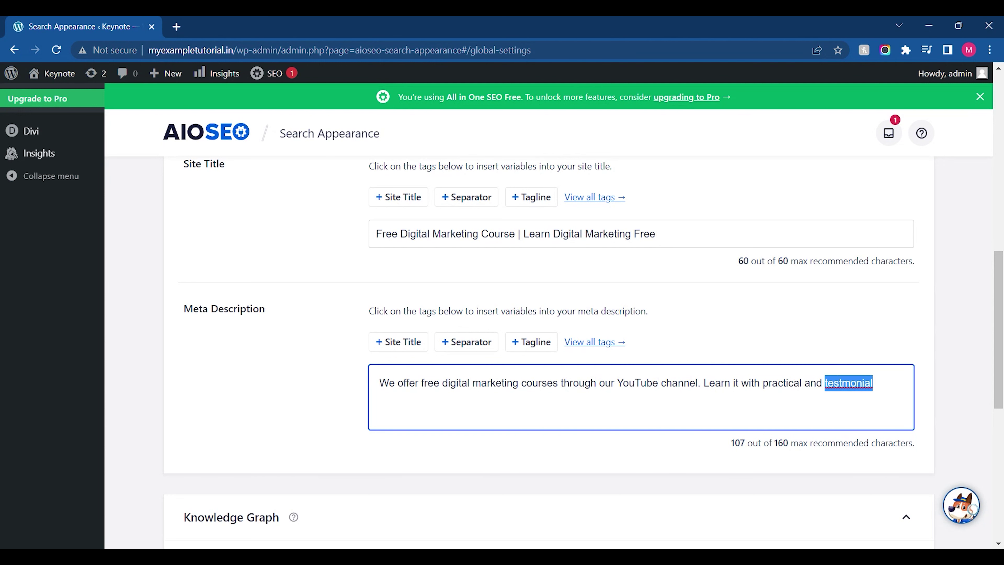
{"action": "type", "text": "testimonial."}
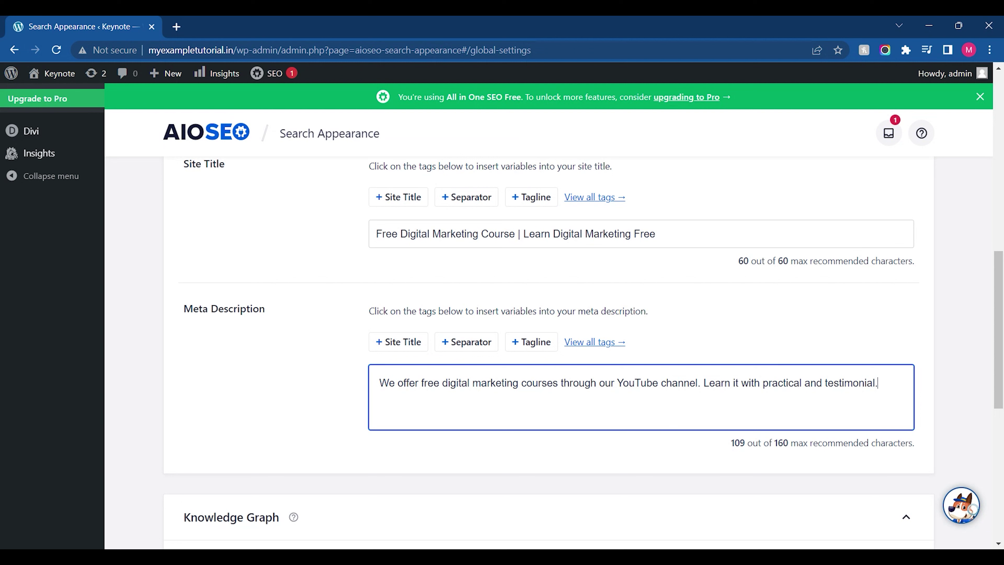
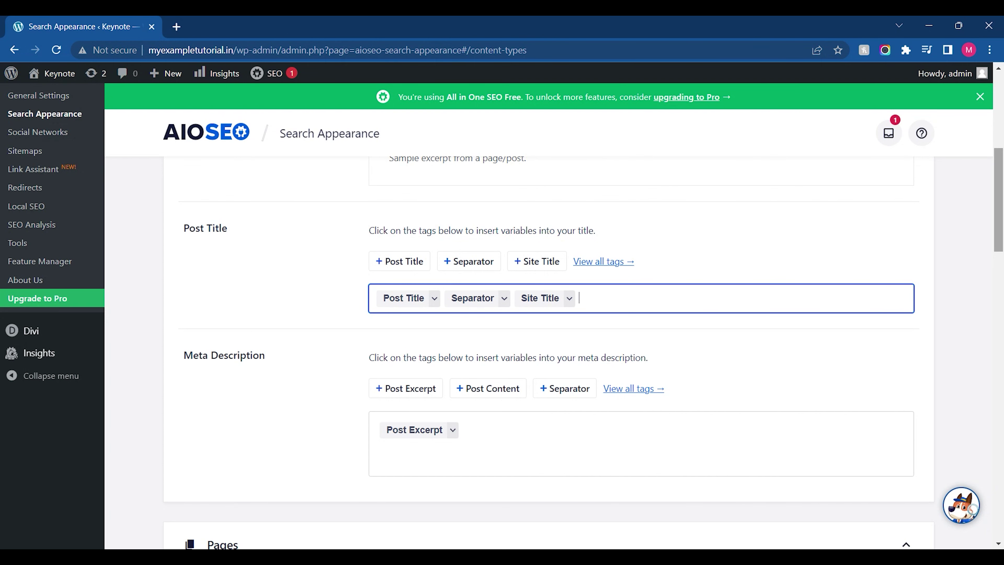
Remove the Post Excerpt tag from the Posts meta description in the Content Types settings
{"action": "scroll", "coordinate": [682, 261], "scroll_direction": "down", "scroll_amount": 3}
{"action": "left_click", "coordinate": [599, 289]}
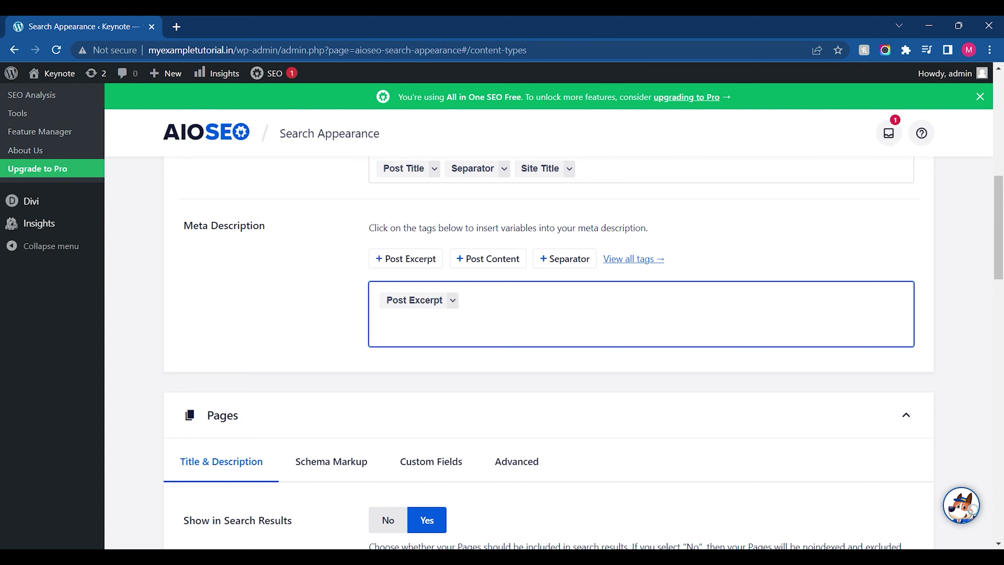
{"action": "key", "text": "BackSpace"}
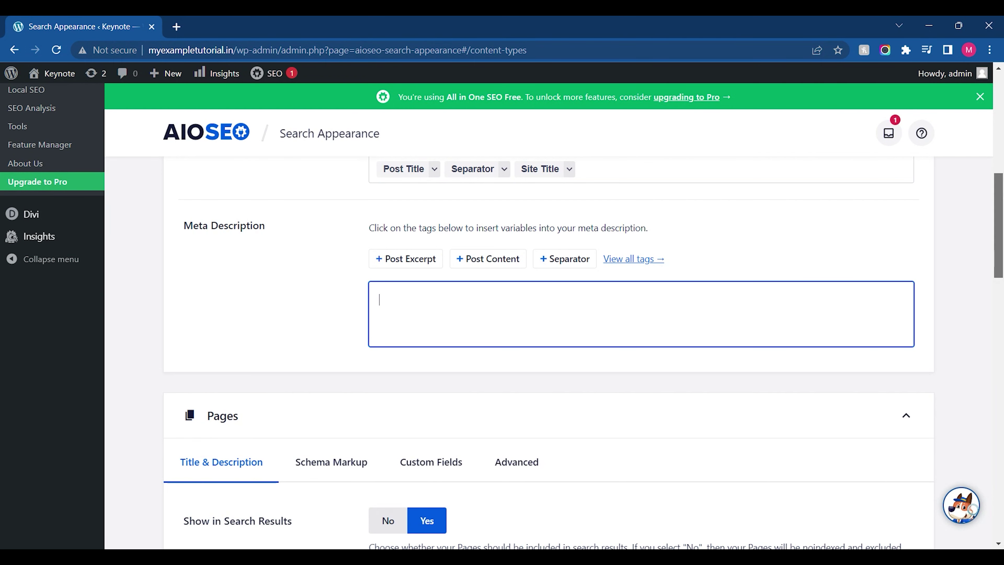
Replace the Post Title template tags with "Learn Digital Marketing in 2022" and save the Content Types changes
{"action": "scroll", "coordinate": [638, 259], "scroll_direction": "up", "scroll_amount": 10}
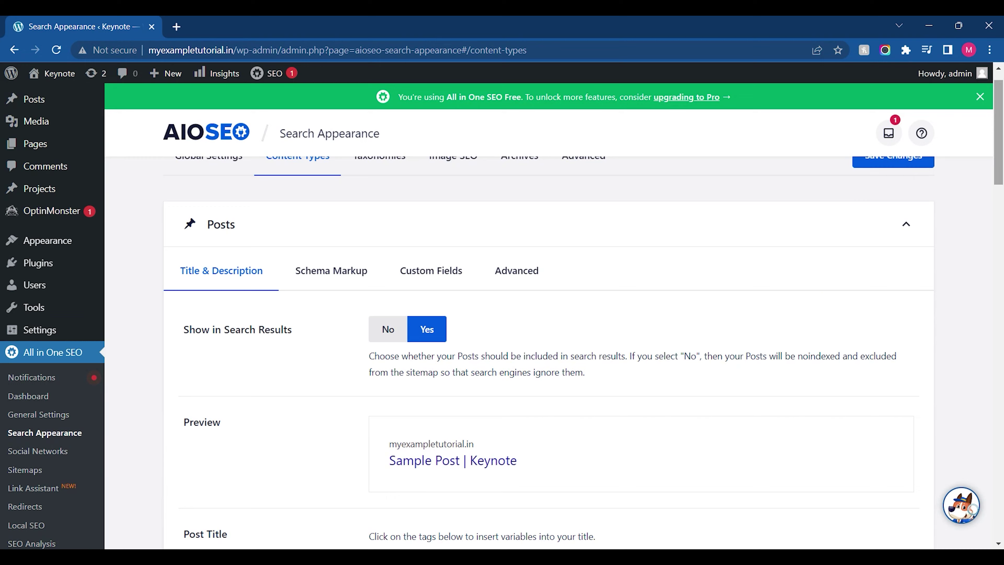
{"action": "scroll", "coordinate": [638, 259], "scroll_direction": "down", "scroll_amount": 9}
{"action": "left_click", "coordinate": [674, 206]}
{"action": "key", "text": "BackSpace"}
{"action": "key", "text": "BackSpace"}
{"action": "key", "text": "BackSpace"}
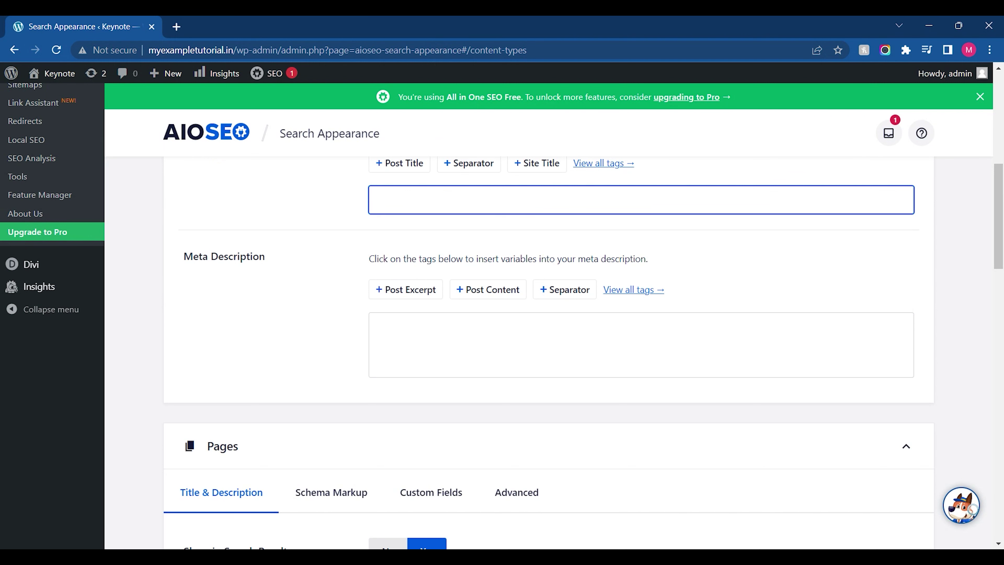
{"action": "type", "text": "Learn Digital Marketing in 2022"}
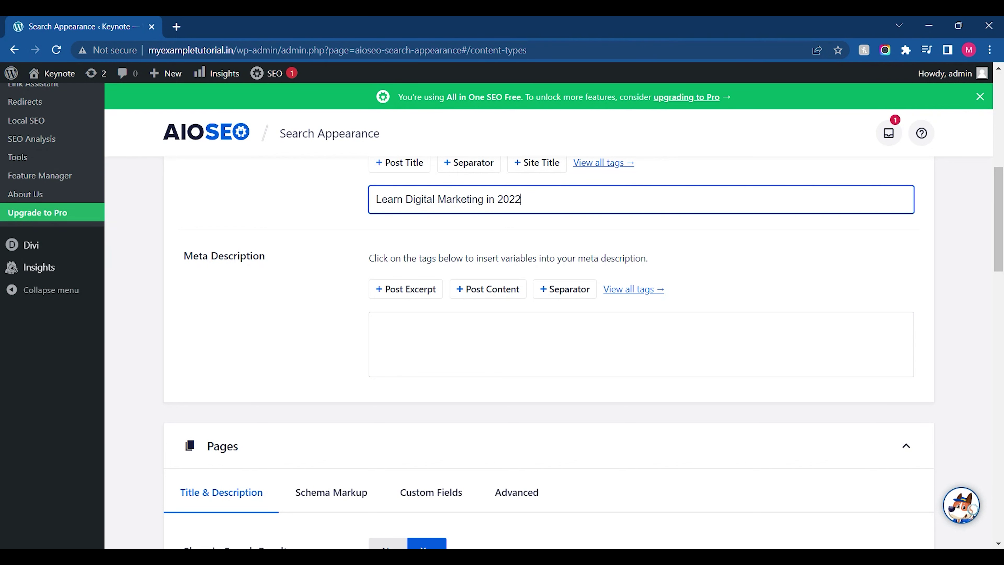
{"action": "left_click_drag", "start_coordinate": [999, 224], "coordinate": [1001, 485]}
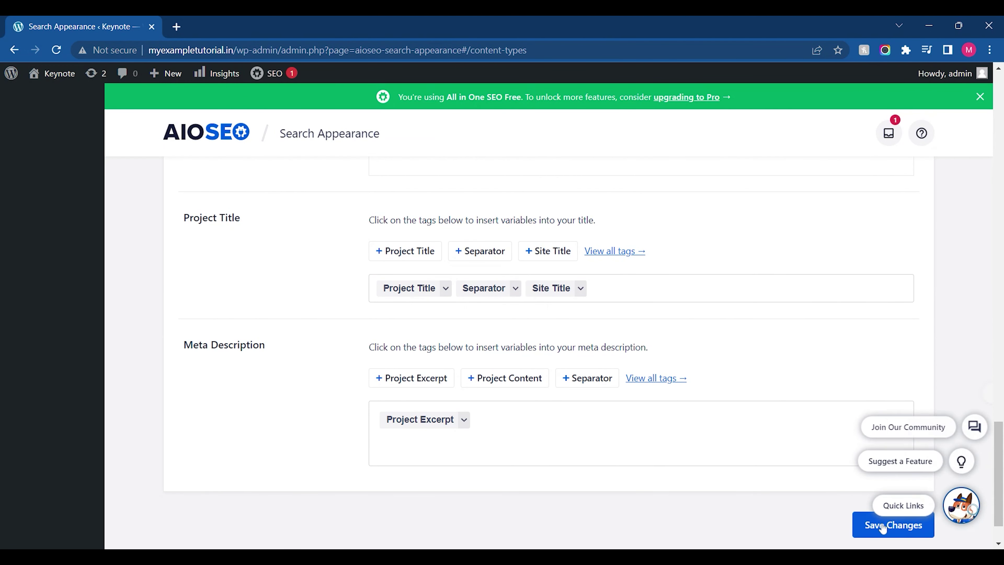
{"action": "left_click", "coordinate": [863, 533]}
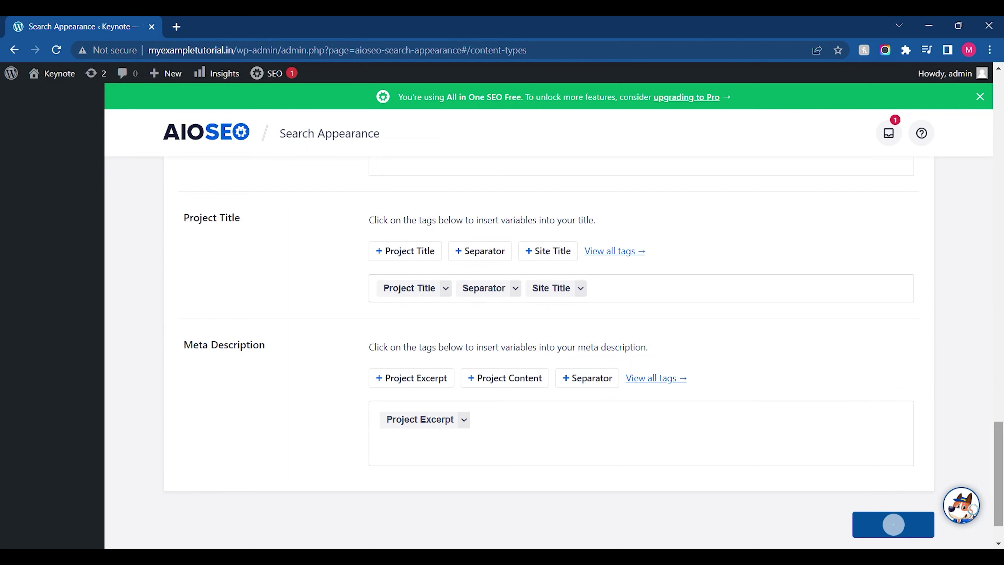
Look at the Schema Markup settings for Posts in the Content Types section
{"action": "left_click_drag", "start_coordinate": [1000, 471], "coordinate": [1001, 138]}
{"action": "left_click", "coordinate": [344, 244]}
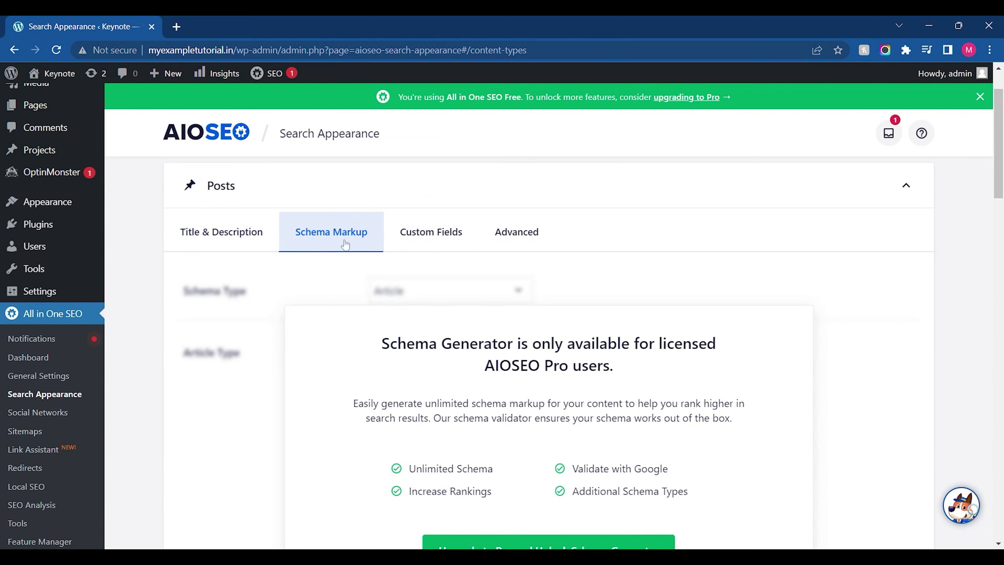
{"action": "left_click_drag", "start_coordinate": [999, 166], "coordinate": [999, 187]}
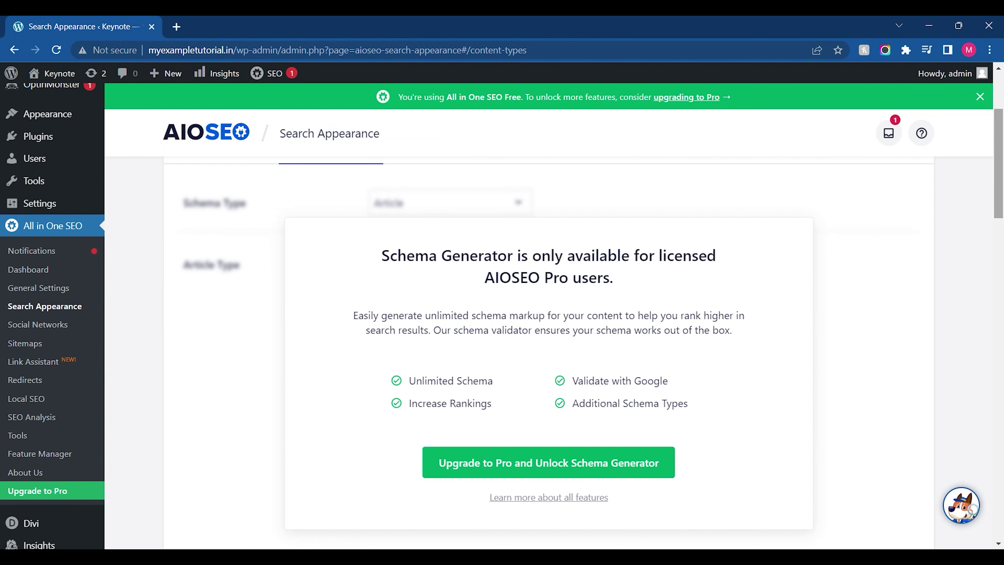
Look at the Custom Fields and Advanced settings for Posts in the Content Types section
{"action": "scroll", "coordinate": [521, 236], "scroll_direction": "up", "scroll_amount": 2}
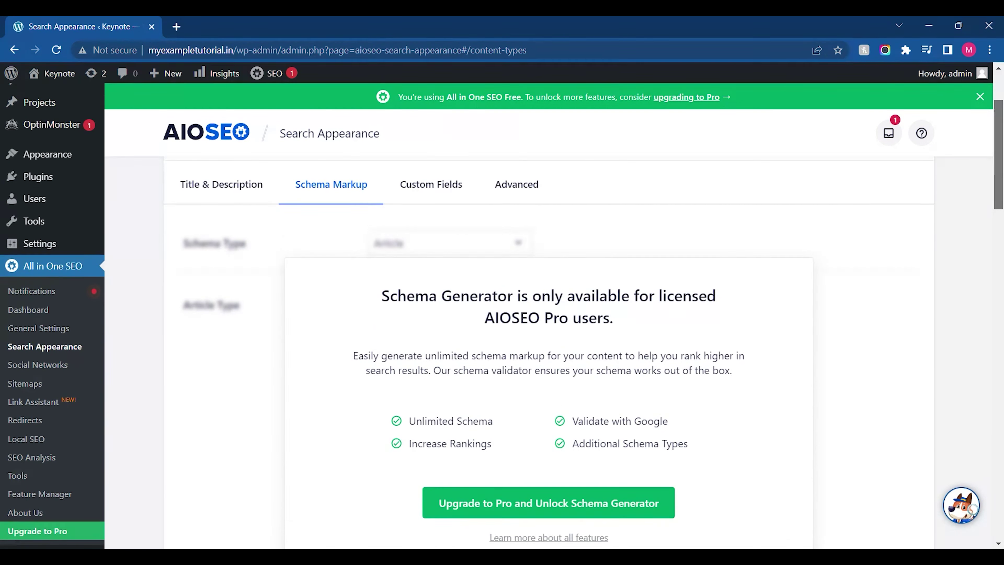
{"action": "left_click", "coordinate": [443, 225]}
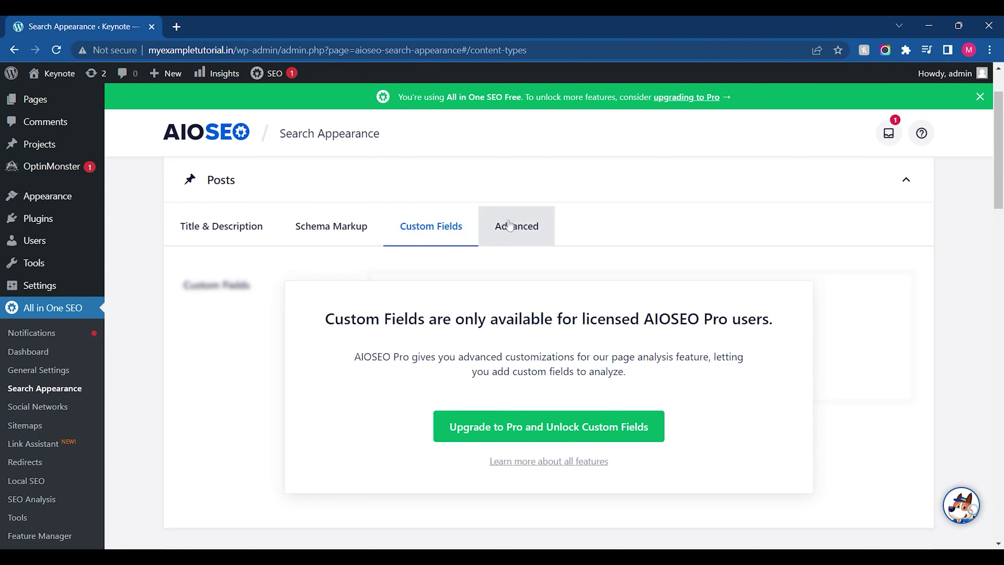
{"action": "left_click", "coordinate": [522, 229]}
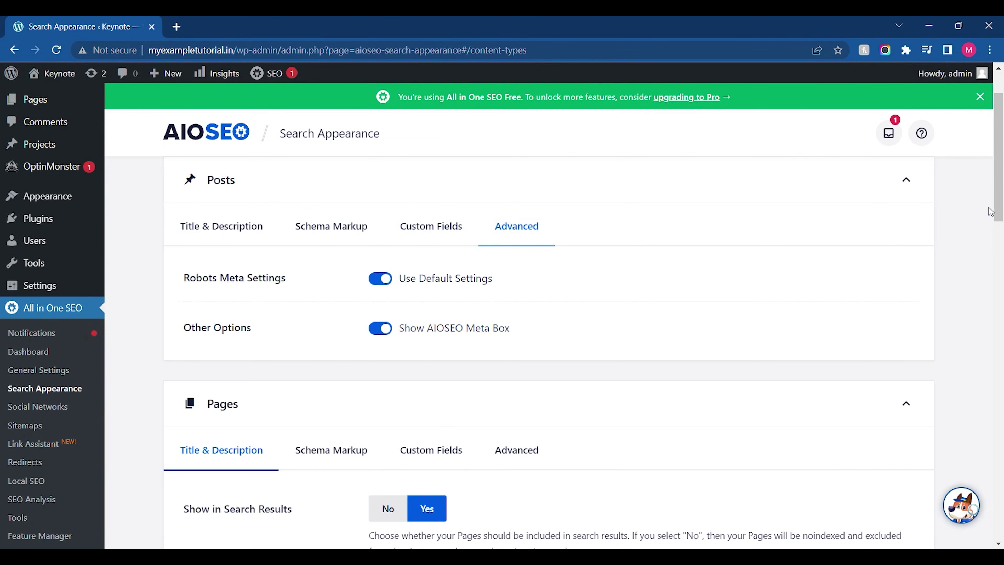
Save the Content Types changes in Search Appearance
{"action": "triple_click", "coordinate": [995, 214]}
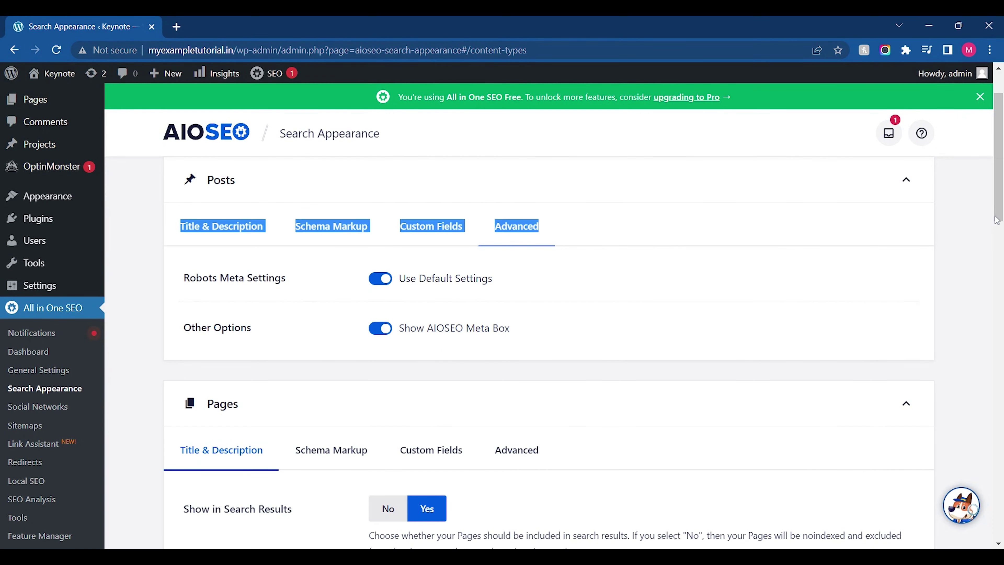
{"action": "left_click_drag", "start_coordinate": [995, 215], "coordinate": [994, 538]}
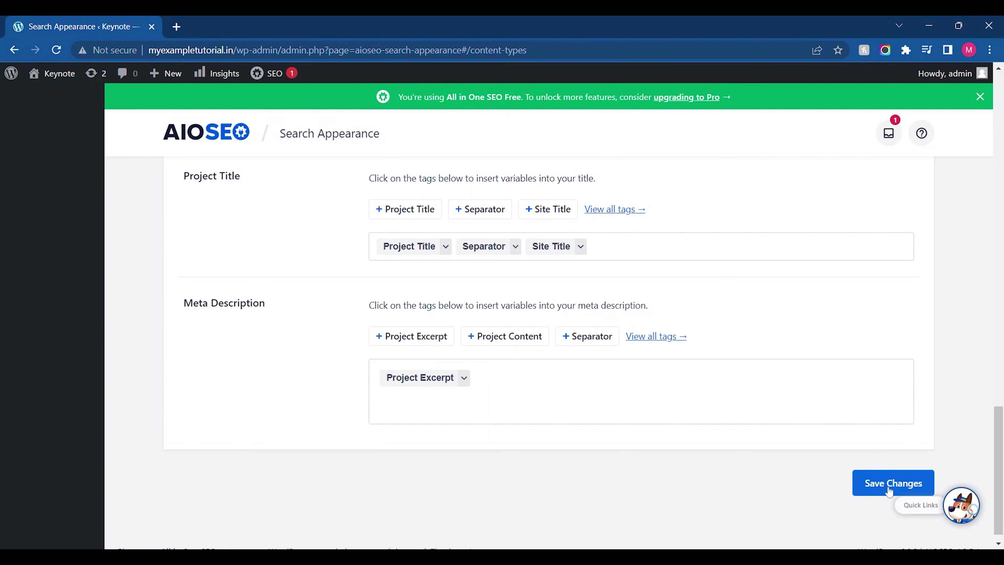
{"action": "left_click", "coordinate": [908, 495]}
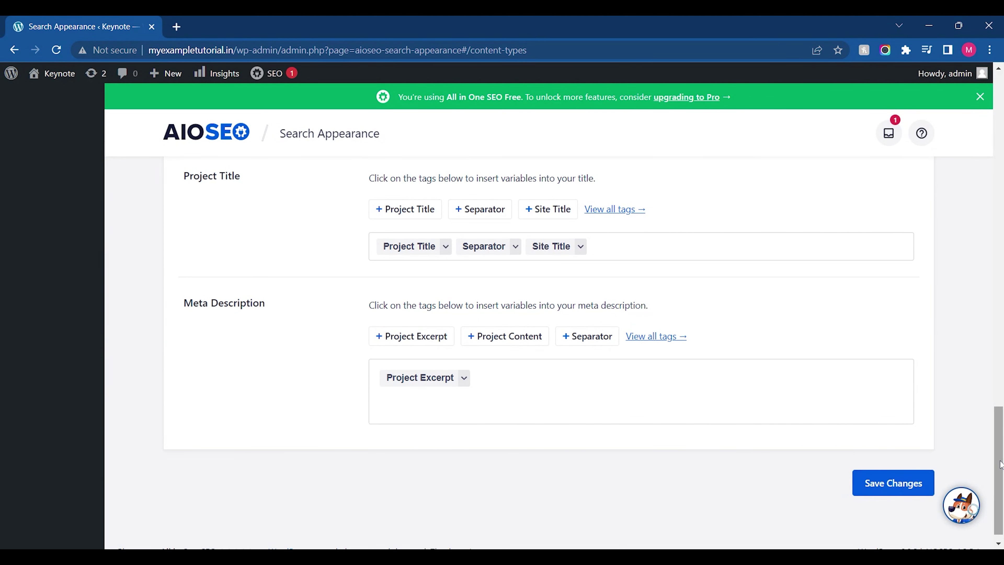
Open the Social Networks settings and look through the Social Profiles URL fields and Additional Profiles
{"action": "scroll", "coordinate": [933, 534], "scroll_direction": "up", "scroll_amount": 4}
{"action": "mouse_move", "coordinate": [961, 506]}
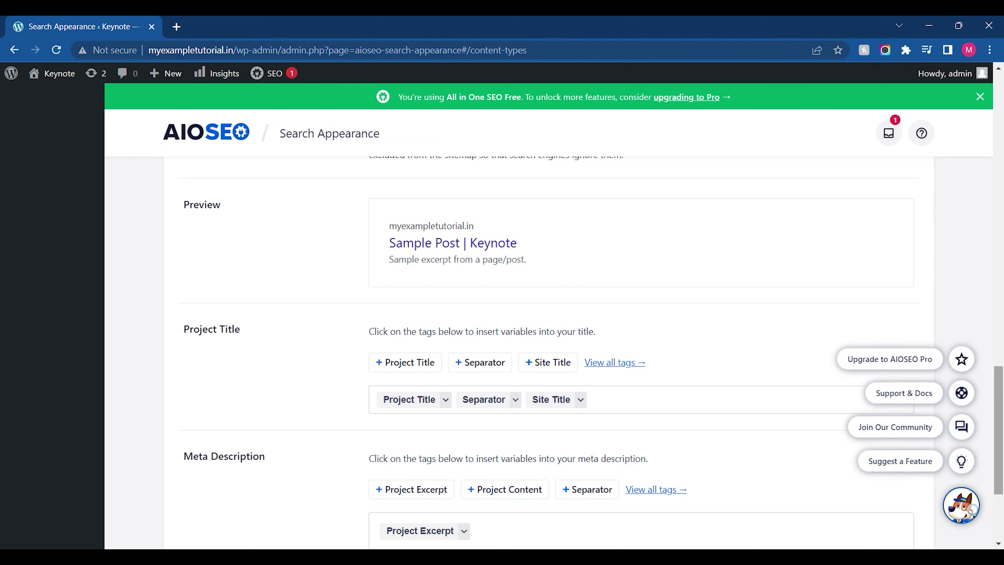
{"action": "left_click_drag", "start_coordinate": [999, 429], "coordinate": [999, 136]}
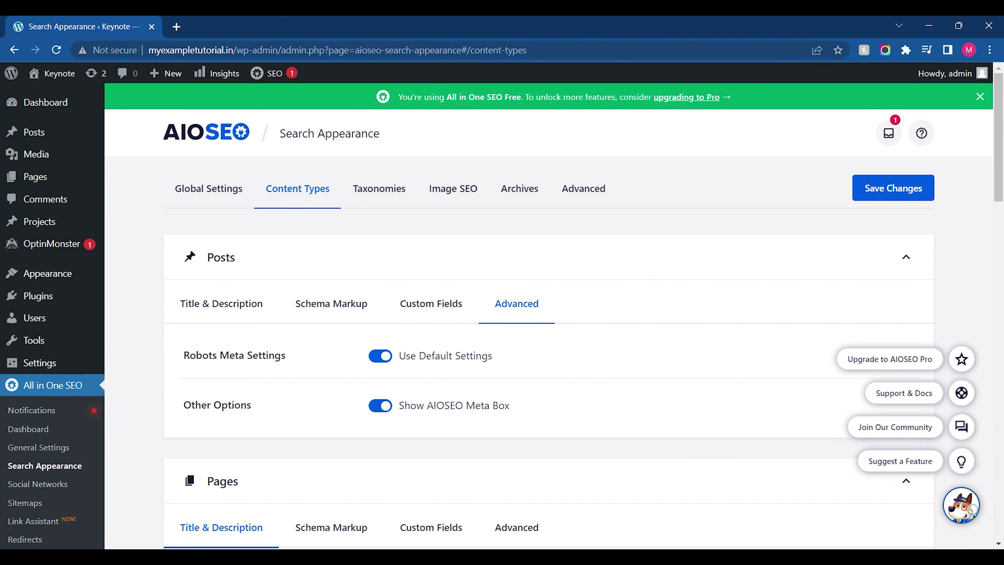
{"action": "left_click_drag", "start_coordinate": [999, 137], "coordinate": [999, 165]}
{"action": "left_click", "coordinate": [63, 371]}
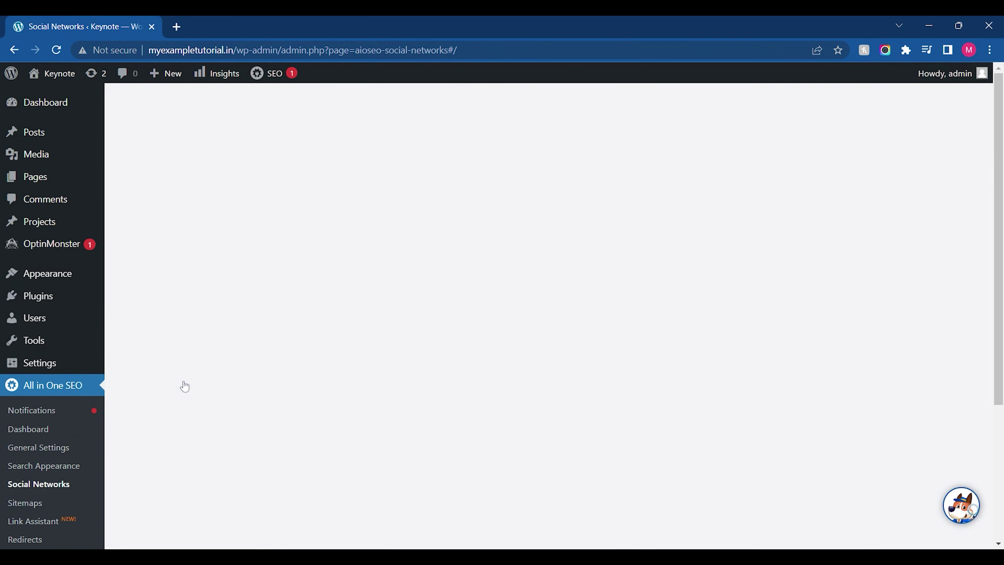
{"action": "scroll", "coordinate": [185, 386], "scroll_direction": "down", "scroll_amount": 3}
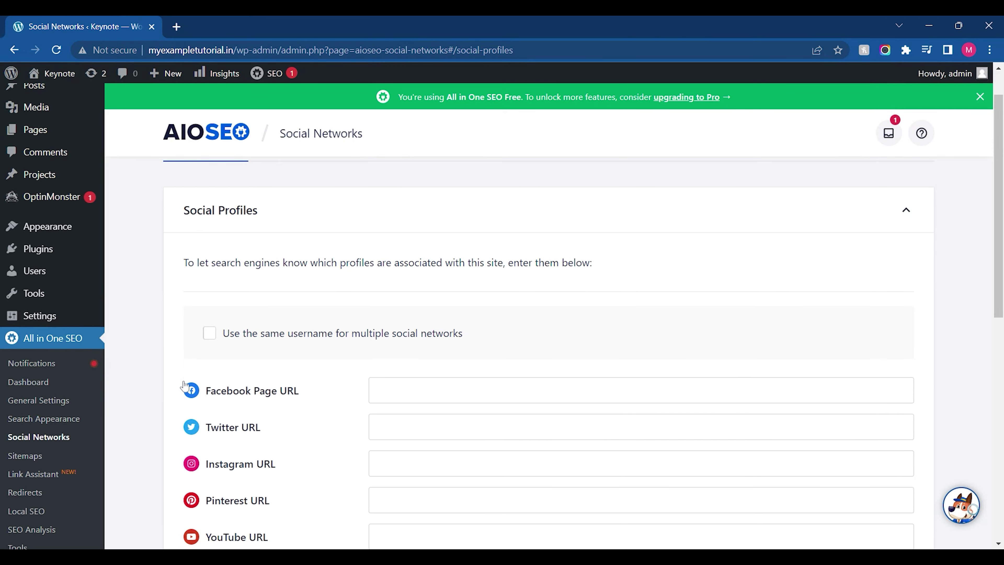
{"action": "scroll", "coordinate": [502, 317], "scroll_direction": "down", "scroll_amount": 4}
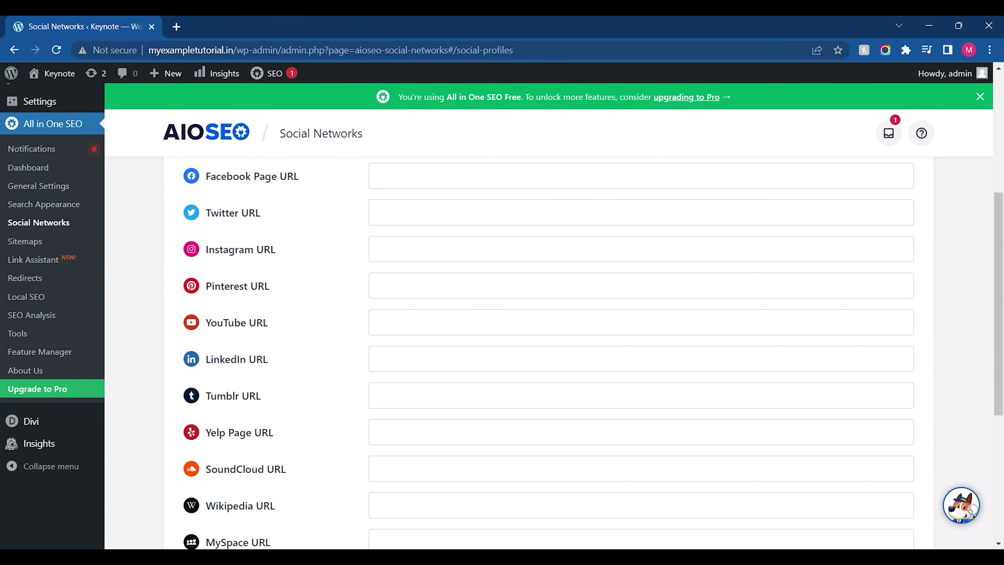
{"action": "scroll", "coordinate": [290, 508], "scroll_direction": "down", "scroll_amount": 4}
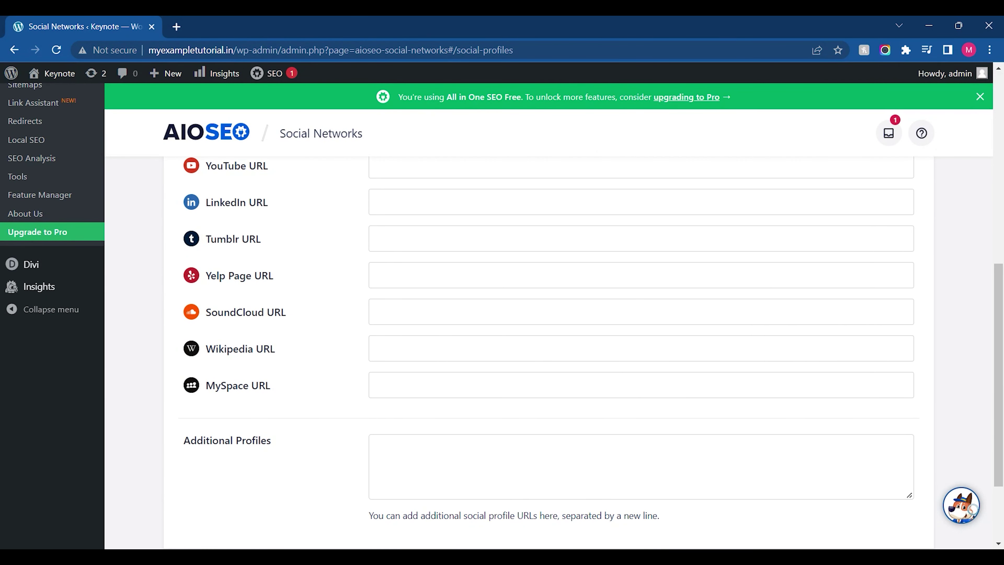
{"action": "scroll", "coordinate": [470, 442], "scroll_direction": "down", "scroll_amount": 2}
{"action": "scroll", "coordinate": [635, 442], "scroll_direction": "up", "scroll_amount": 7}
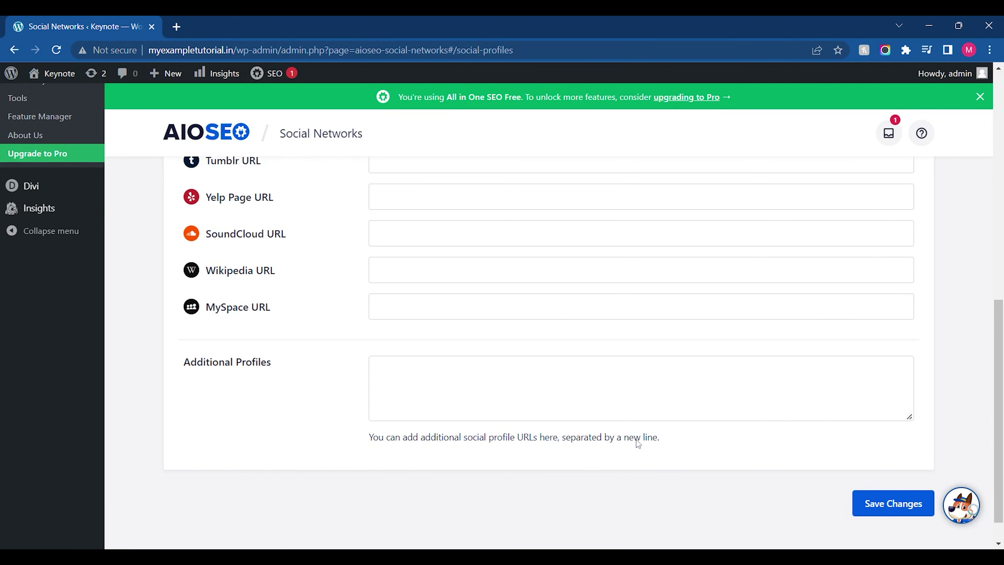
{"action": "scroll", "coordinate": [638, 443], "scroll_direction": "up", "scroll_amount": 5}
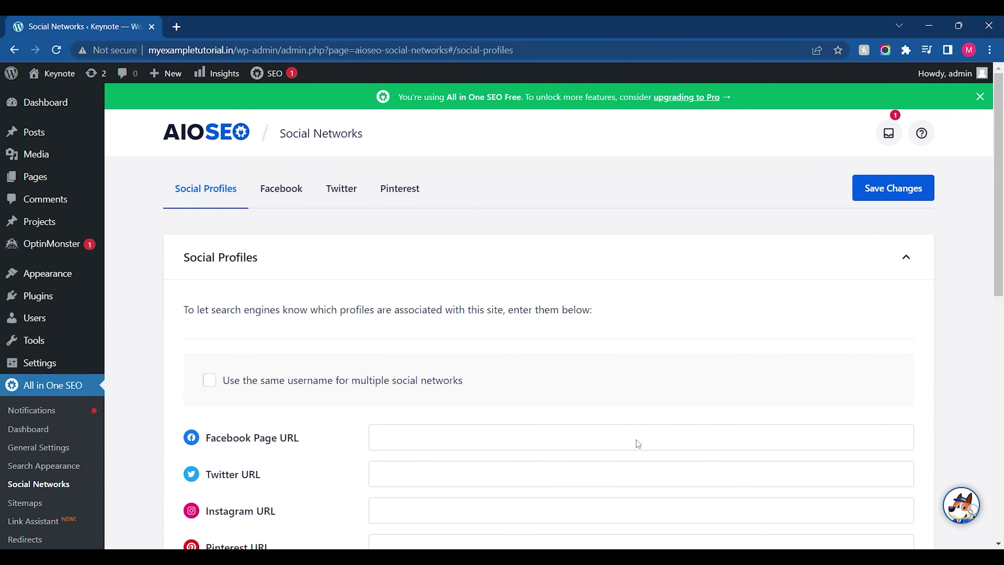
Examine the Facebook settings in Social Networks, from the general options through the Home Page Settings
{"action": "left_click", "coordinate": [292, 196]}
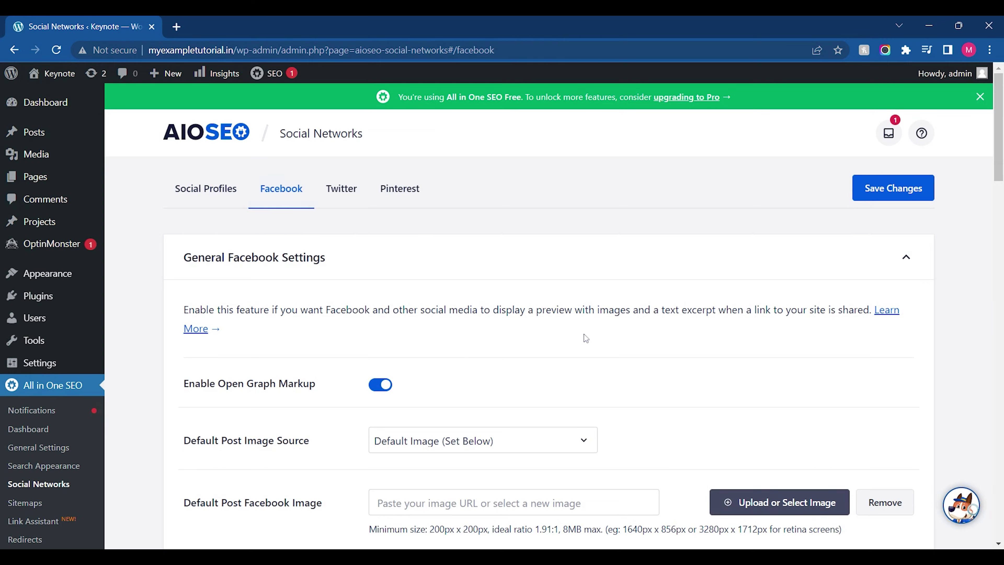
{"action": "scroll", "coordinate": [601, 344], "scroll_direction": "down", "scroll_amount": 2}
{"action": "scroll", "coordinate": [601, 344], "scroll_direction": "down", "scroll_amount": 3}
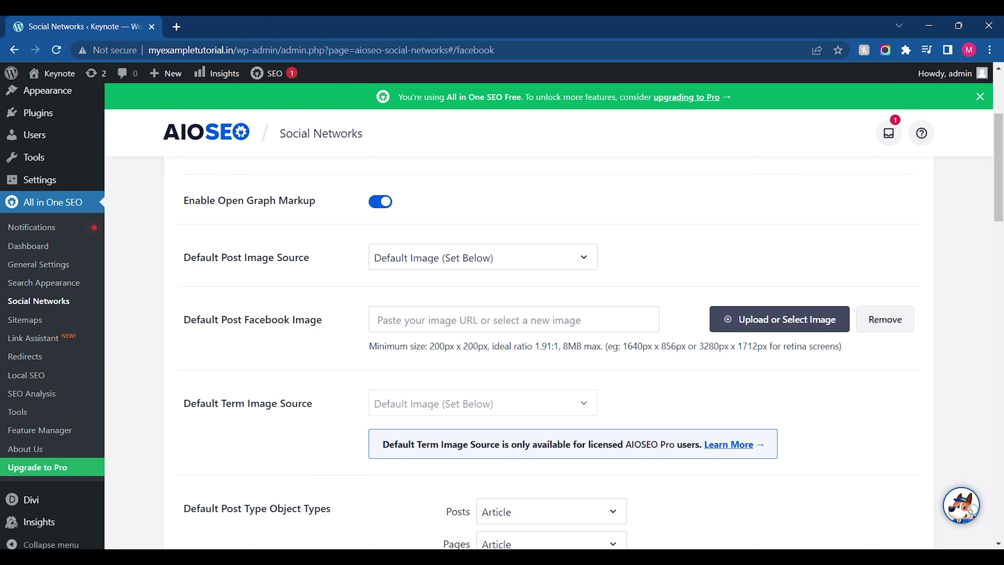
{"action": "scroll", "coordinate": [502, 317], "scroll_direction": "down", "scroll_amount": 6}
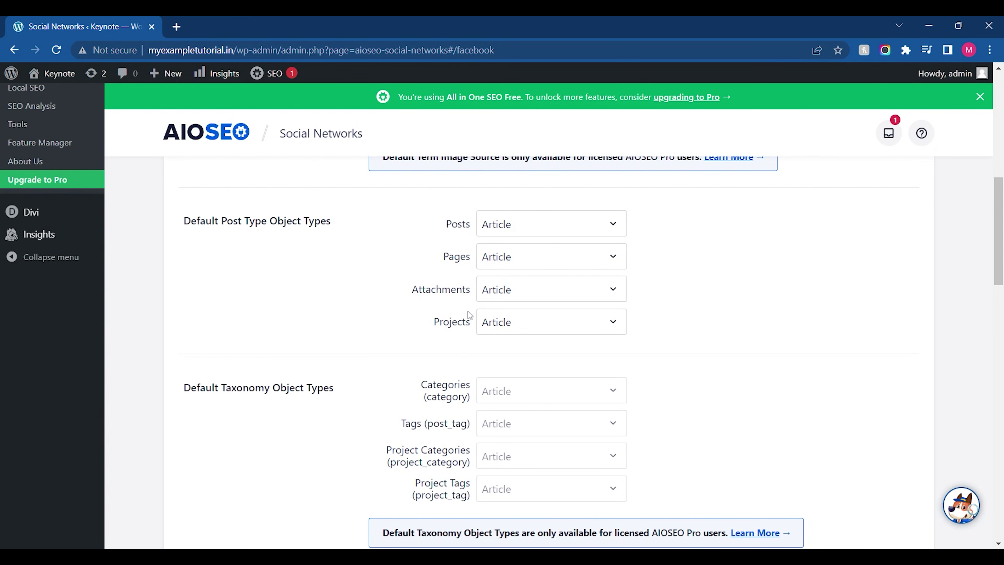
{"action": "scroll", "coordinate": [288, 408], "scroll_direction": "down", "scroll_amount": 4}
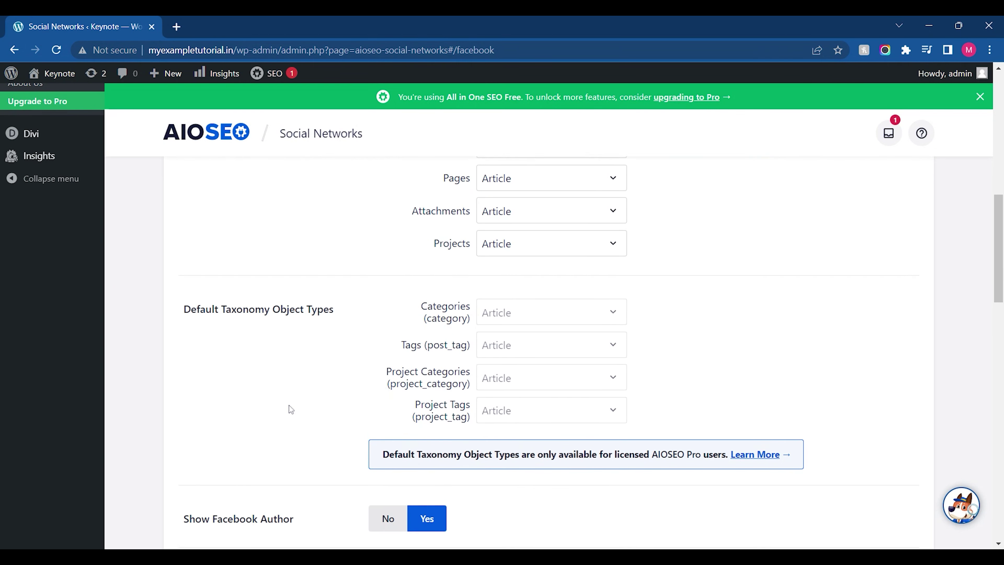
{"action": "scroll", "coordinate": [291, 410], "scroll_direction": "down", "scroll_amount": 1}
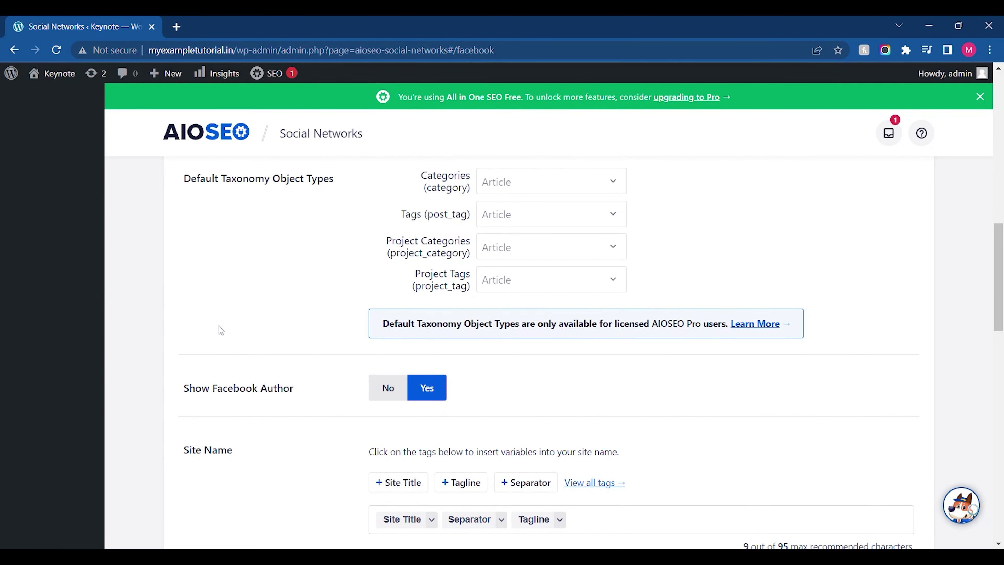
{"action": "scroll", "coordinate": [220, 330], "scroll_direction": "down", "scroll_amount": 3}
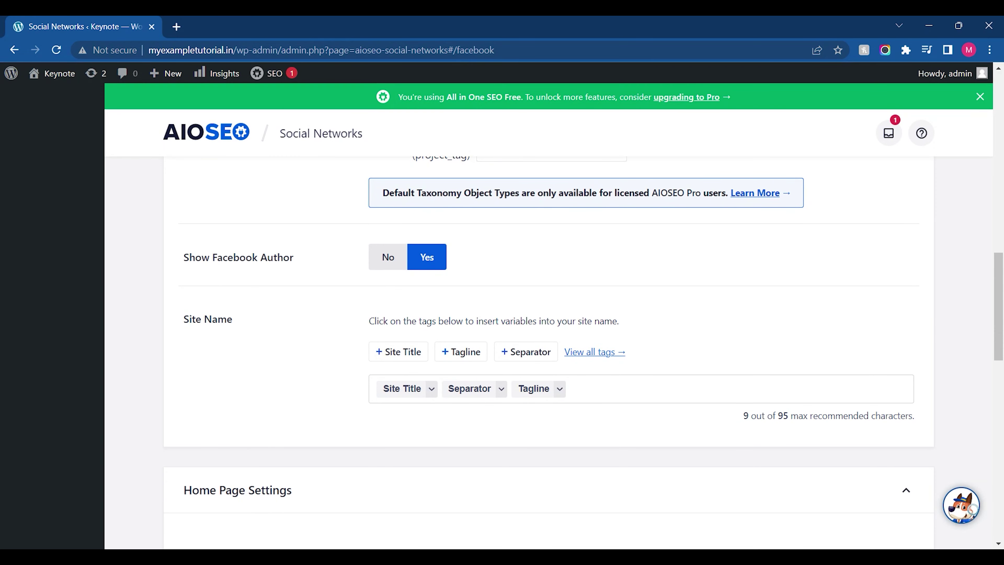
{"action": "scroll", "coordinate": [548, 352], "scroll_direction": "down", "scroll_amount": 4}
{"action": "scroll", "coordinate": [549, 353], "scroll_direction": "down", "scroll_amount": 4}
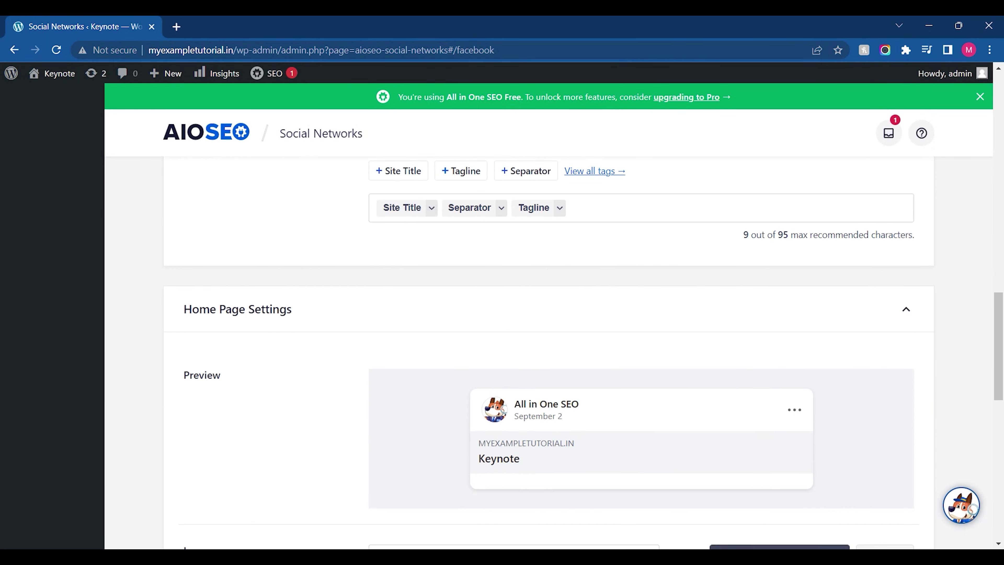
{"action": "scroll", "coordinate": [318, 350], "scroll_direction": "down", "scroll_amount": 3}
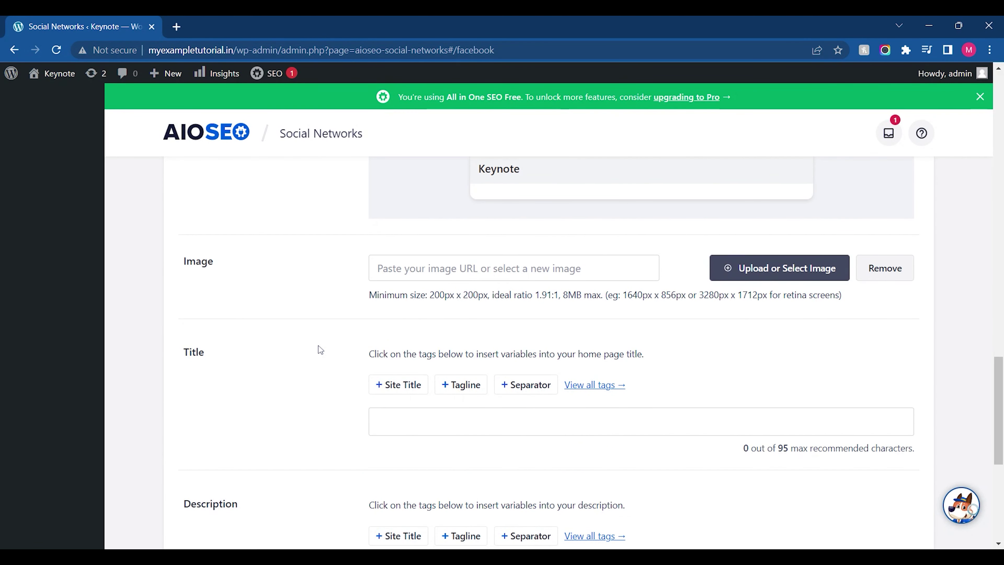
{"action": "scroll", "coordinate": [320, 350], "scroll_direction": "down", "scroll_amount": 7}
{"action": "scroll", "coordinate": [548, 353], "scroll_direction": "down", "scroll_amount": 2}
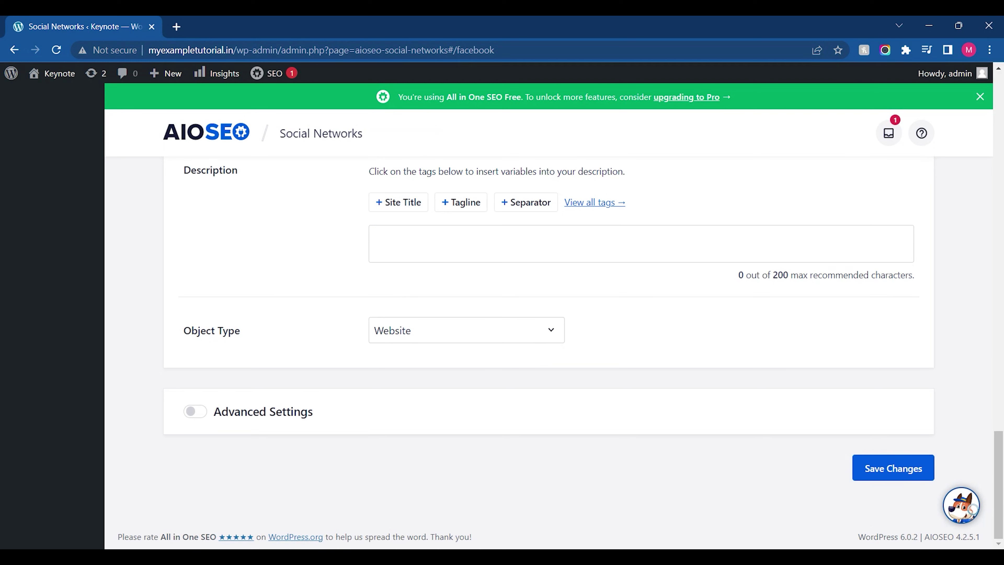
Enable the Advanced Settings for Facebook and save the Social Networks changes
{"action": "left_click", "coordinate": [193, 413]}
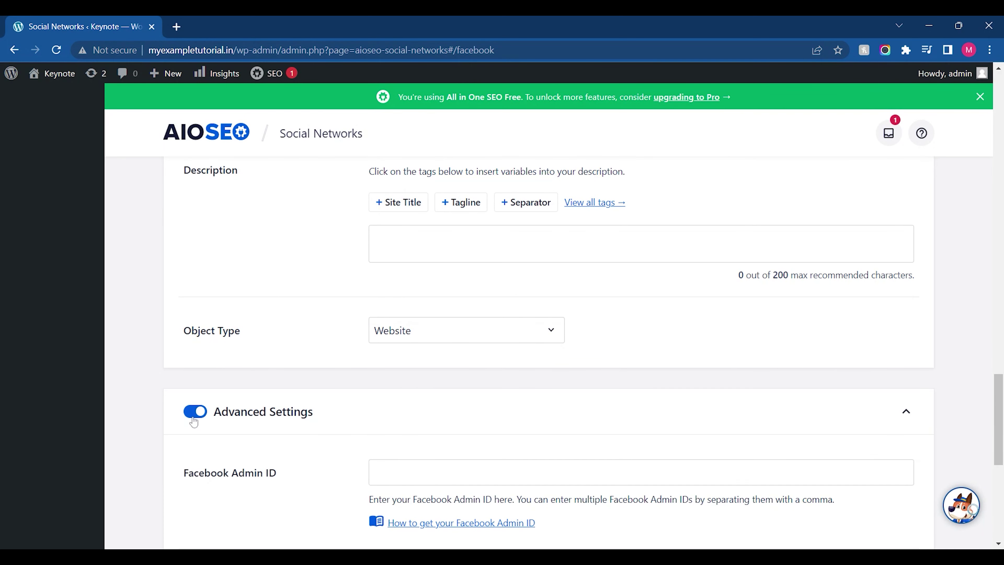
{"action": "scroll", "coordinate": [194, 420], "scroll_direction": "down", "scroll_amount": 4}
{"action": "scroll", "coordinate": [194, 421], "scroll_direction": "down", "scroll_amount": 1}
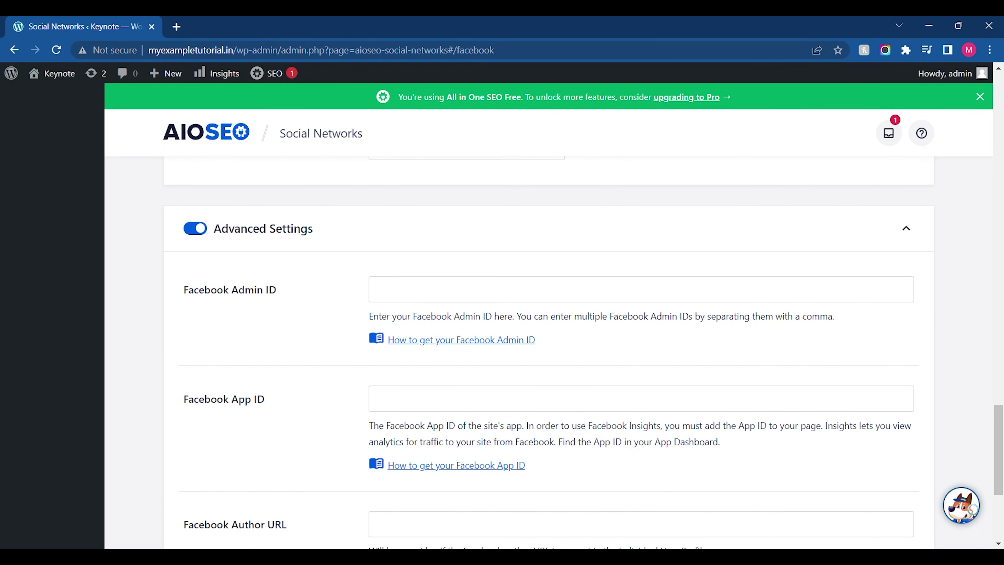
{"action": "scroll", "coordinate": [549, 354], "scroll_direction": "down", "scroll_amount": 5}
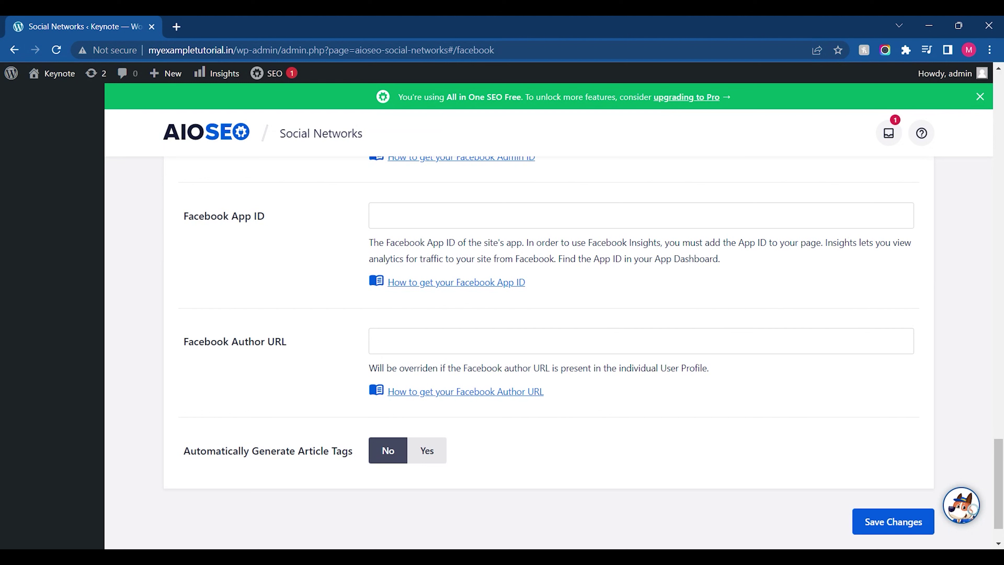
{"action": "left_click", "coordinate": [427, 459]}
{"action": "left_click", "coordinate": [427, 460]}
{"action": "left_click", "coordinate": [875, 519]}
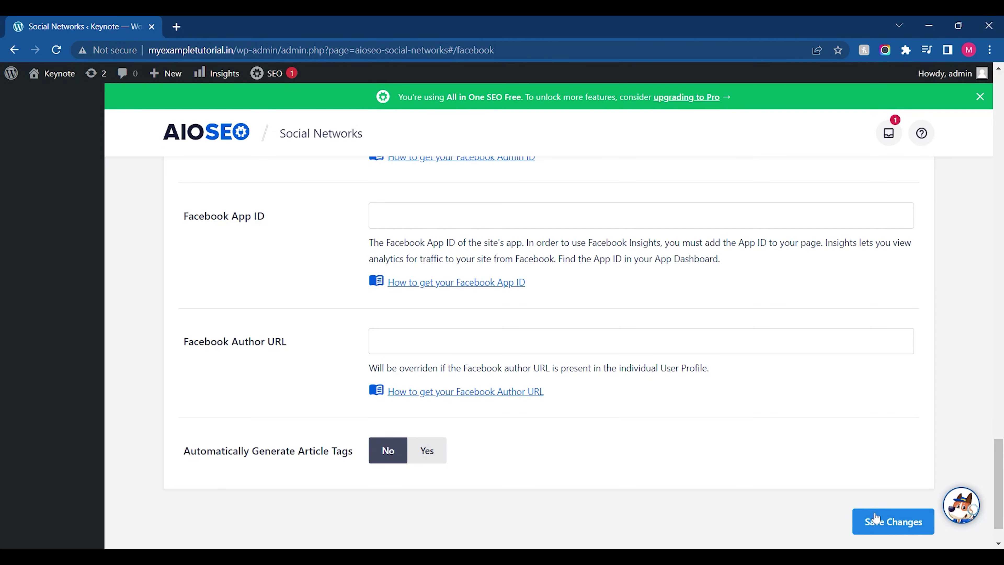
Open the Twitter settings in Social Networks and review the Twitter Card Settings, from the default card type to the additional data options
{"action": "scroll", "coordinate": [549, 352], "scroll_direction": "up", "scroll_amount": 15}
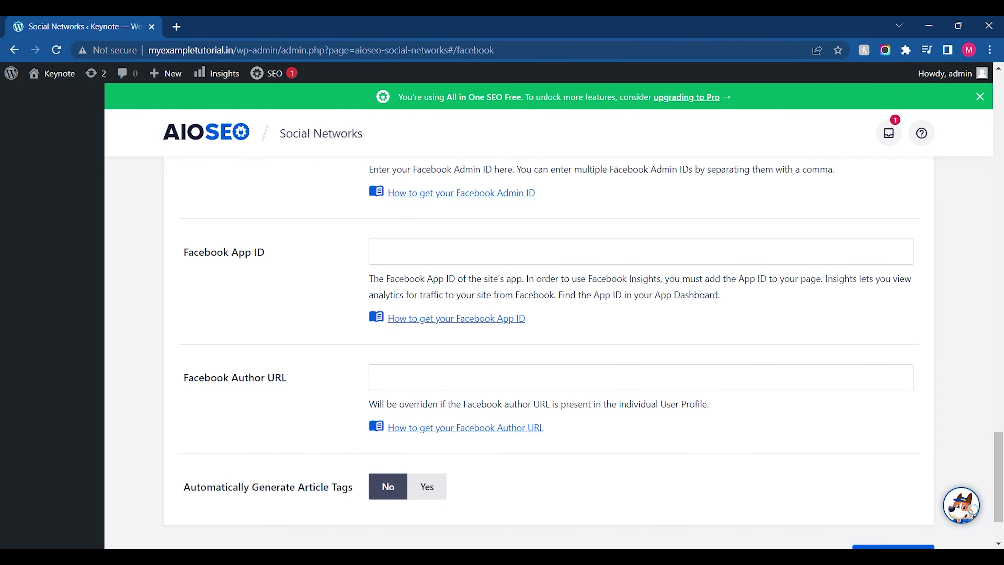
{"action": "scroll", "coordinate": [548, 352], "scroll_direction": "up", "scroll_amount": 15}
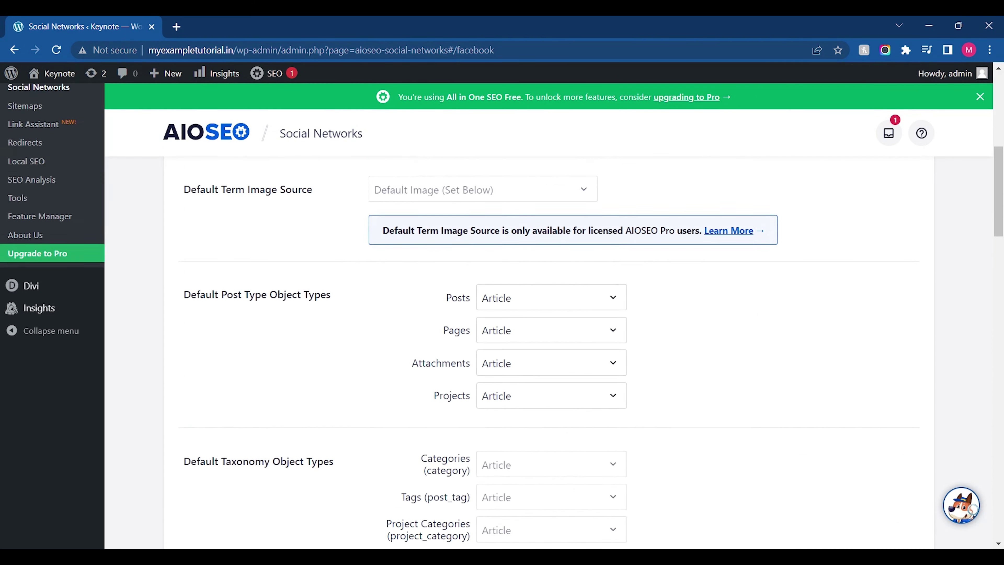
{"action": "scroll", "coordinate": [838, 503], "scroll_direction": "up", "scroll_amount": 2}
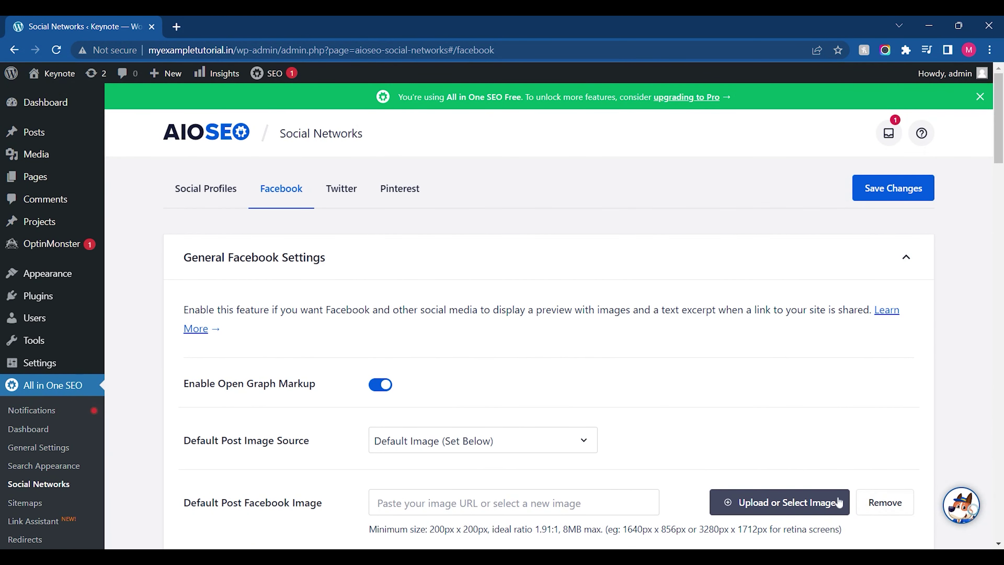
{"action": "left_click", "coordinate": [331, 193]}
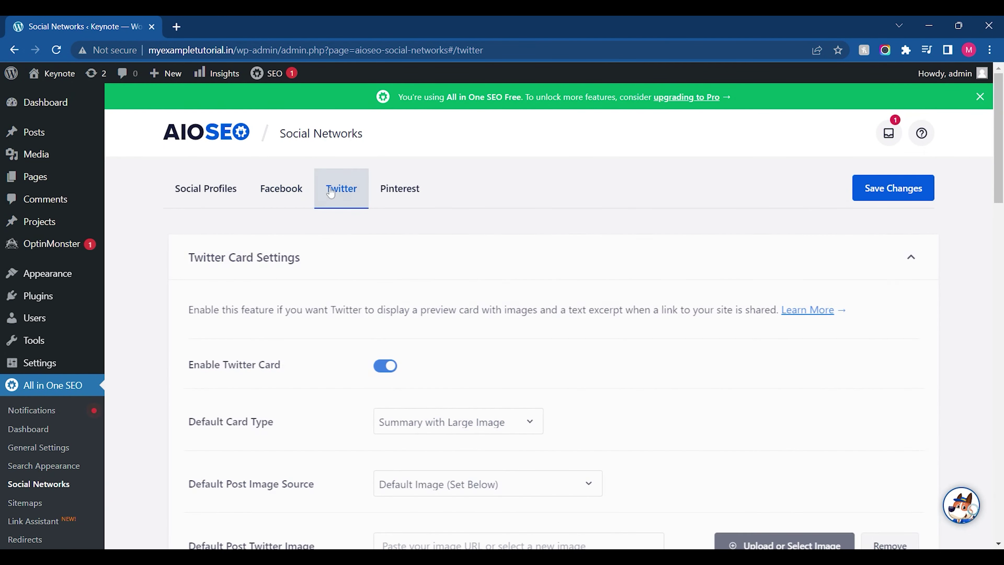
{"action": "scroll", "coordinate": [463, 280], "scroll_direction": "down", "scroll_amount": 4}
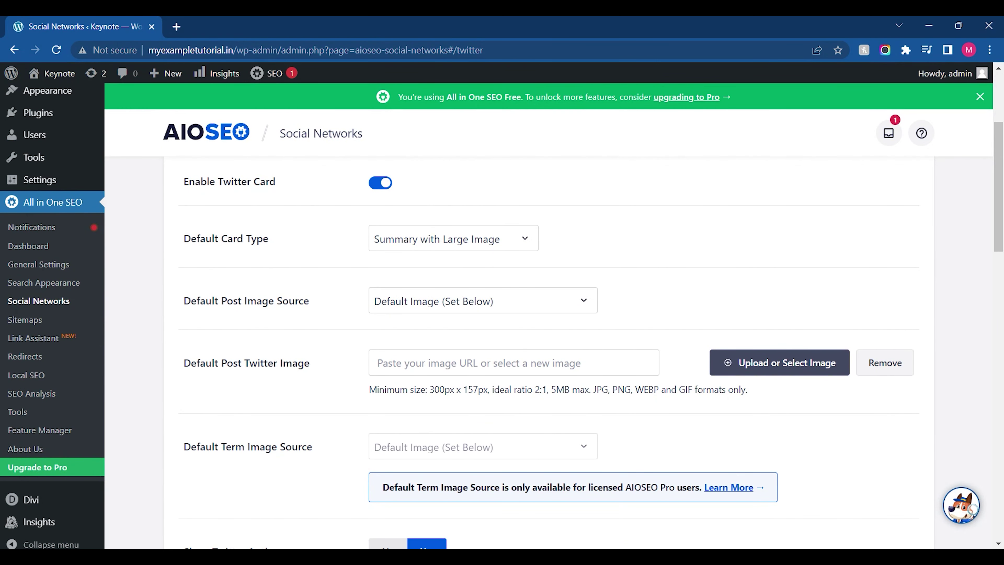
{"action": "scroll", "coordinate": [503, 316], "scroll_direction": "down", "scroll_amount": 1}
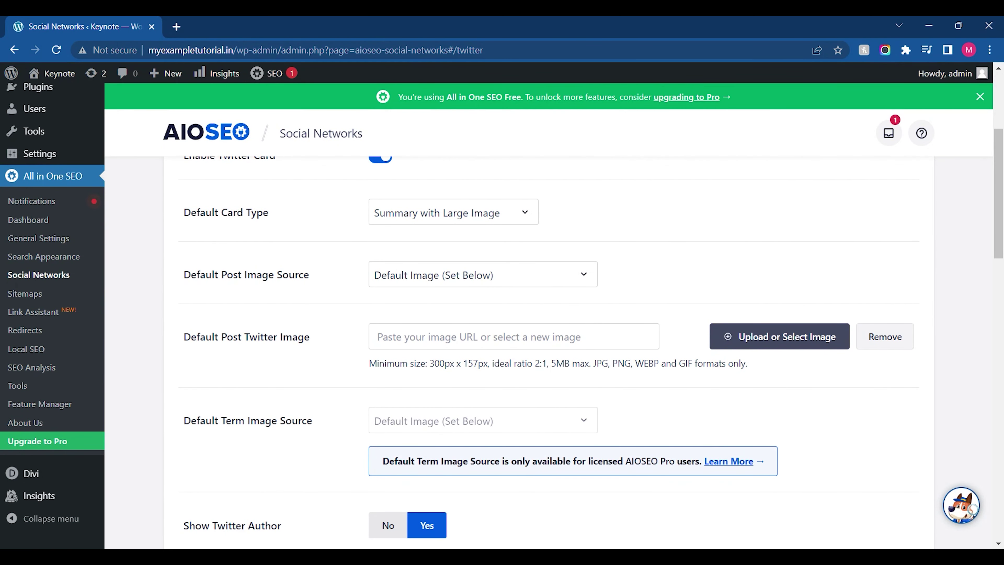
{"action": "scroll", "coordinate": [503, 315], "scroll_direction": "down", "scroll_amount": 1}
{"action": "scroll", "coordinate": [502, 316], "scroll_direction": "down", "scroll_amount": 1}
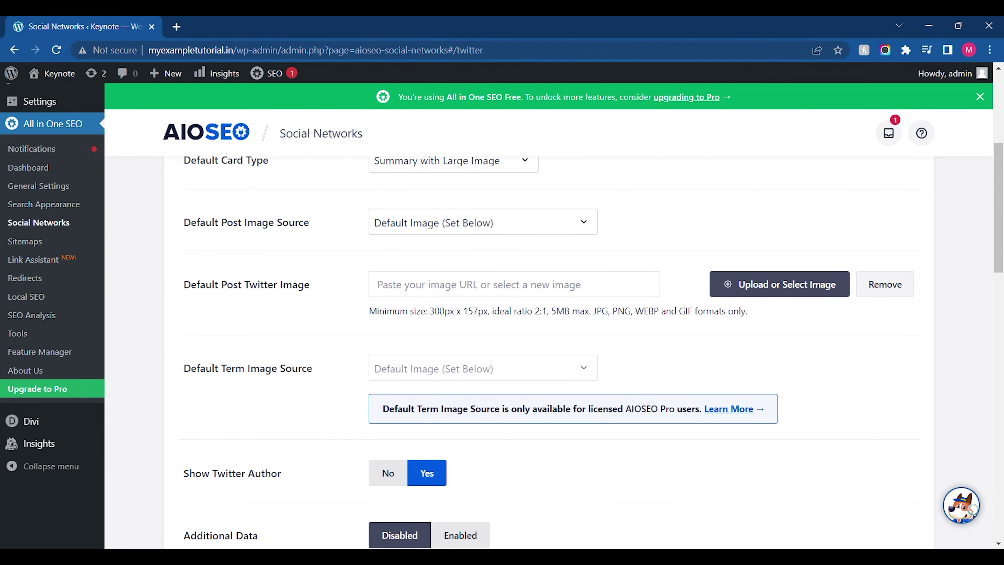
{"action": "scroll", "coordinate": [502, 315], "scroll_direction": "down", "scroll_amount": 5}
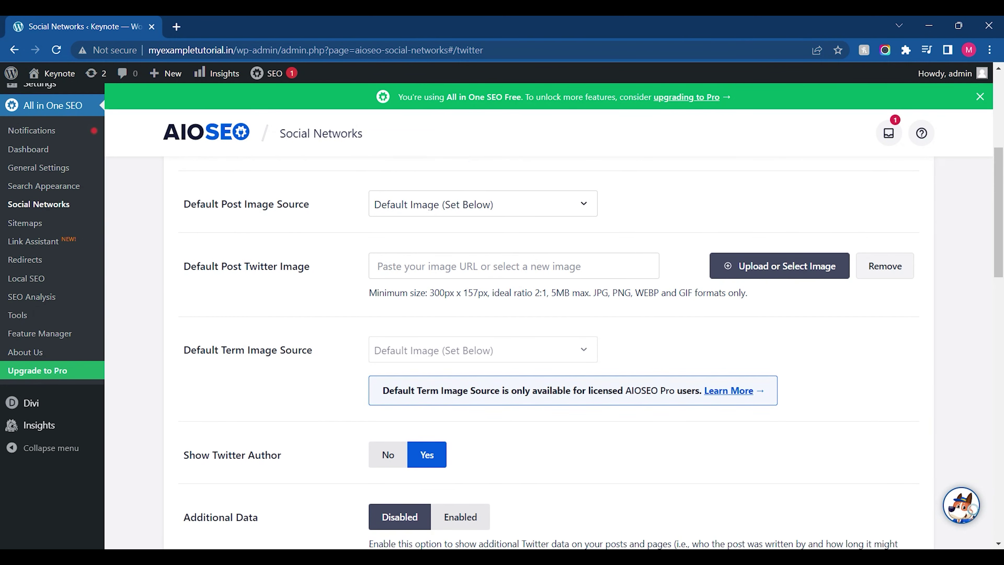
{"action": "scroll", "coordinate": [502, 316], "scroll_direction": "down", "scroll_amount": 4}
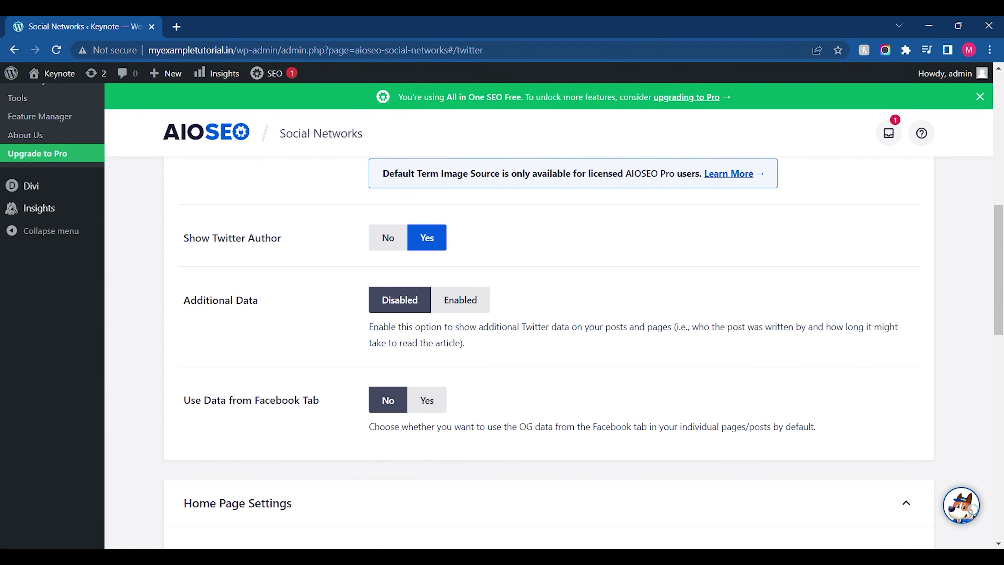
Examine the Twitter Home Page Settings, including the preview, card type, image, title and description fields
{"action": "scroll", "coordinate": [502, 315], "scroll_direction": "down", "scroll_amount": 5}
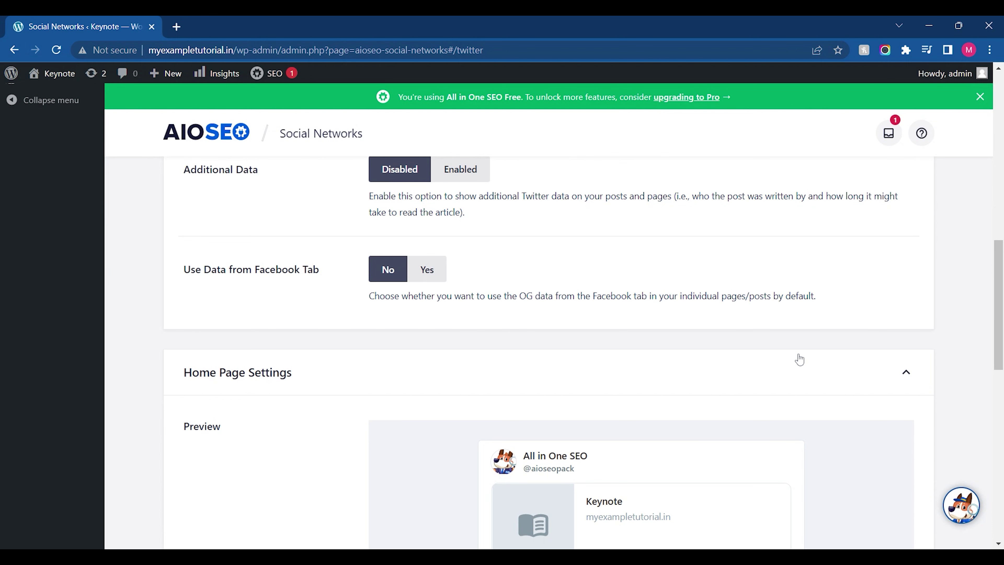
{"action": "scroll", "coordinate": [799, 359], "scroll_direction": "down", "scroll_amount": 4}
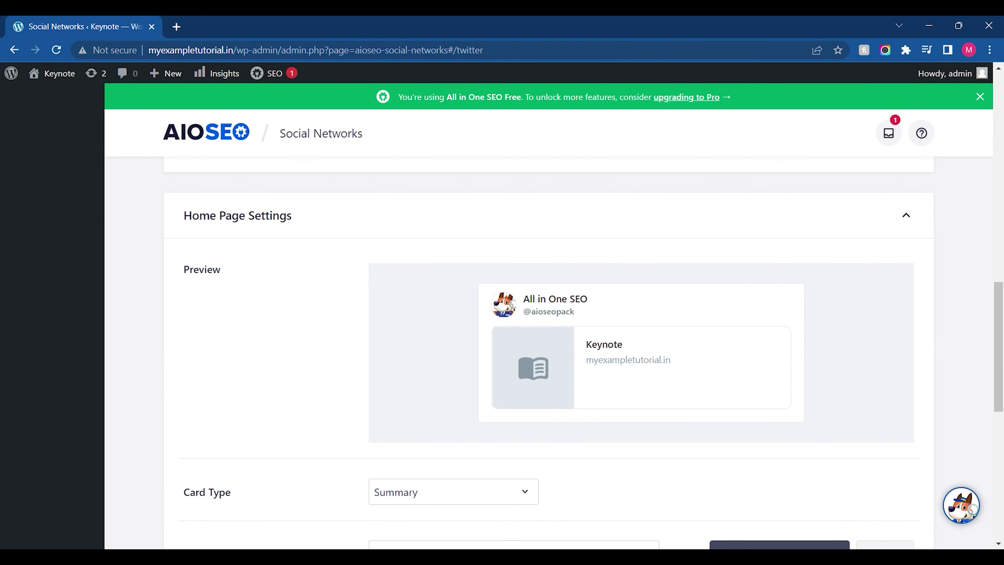
{"action": "scroll", "coordinate": [549, 313], "scroll_direction": "up", "scroll_amount": 9}
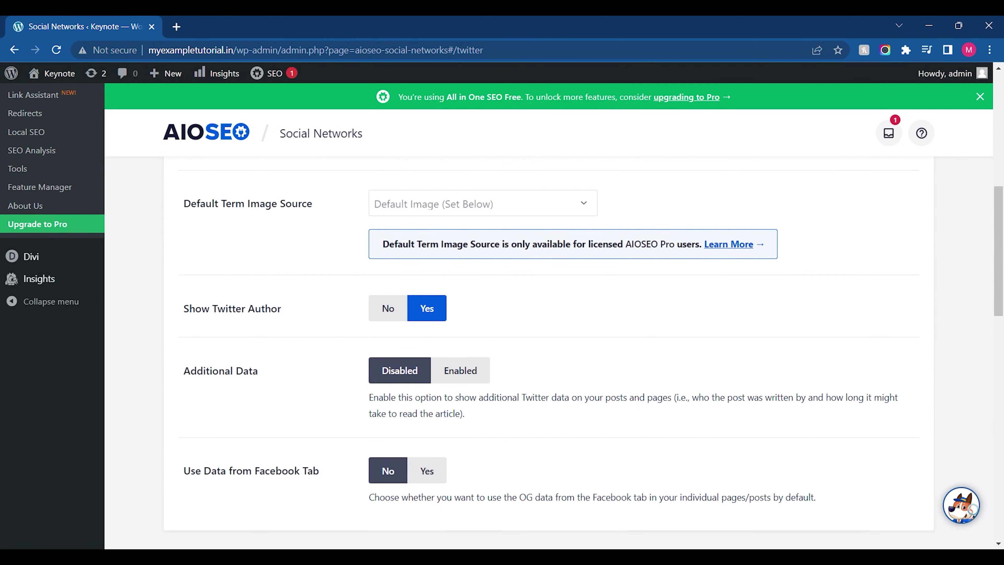
{"action": "scroll", "coordinate": [549, 352], "scroll_direction": "down", "scroll_amount": 18}
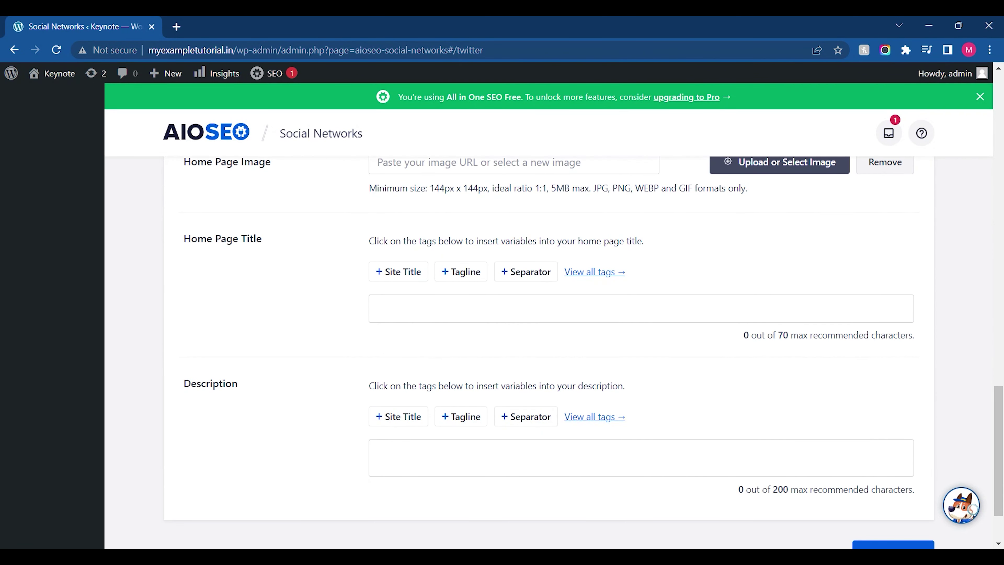
{"action": "scroll", "coordinate": [548, 352], "scroll_direction": "down", "scroll_amount": 2}
Open the Pinterest settings in Social Networks to view the Pinterest verification field
{"action": "scroll", "coordinate": [548, 352], "scroll_direction": "up", "scroll_amount": 20}
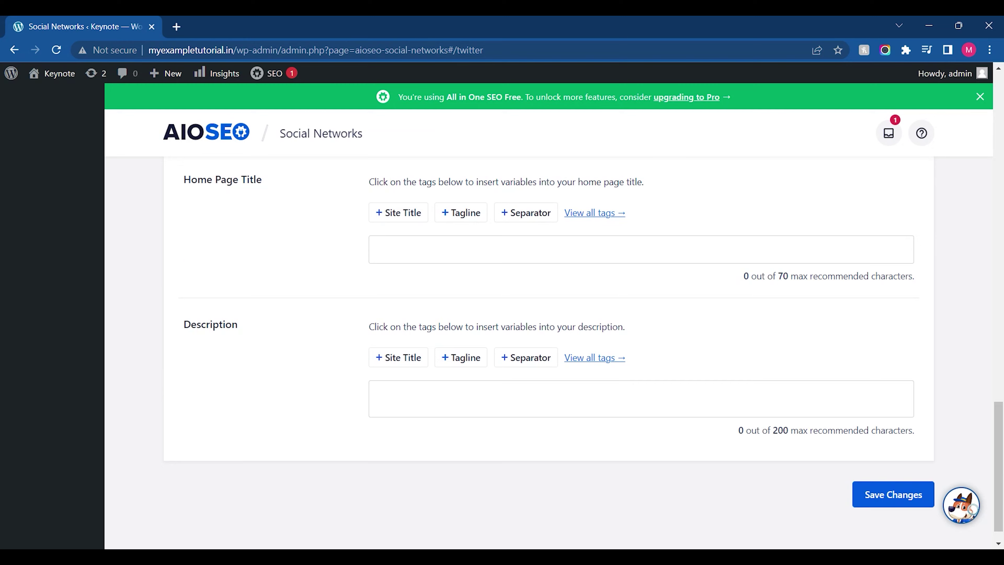
{"action": "scroll", "coordinate": [549, 352], "scroll_direction": "up", "scroll_amount": 5}
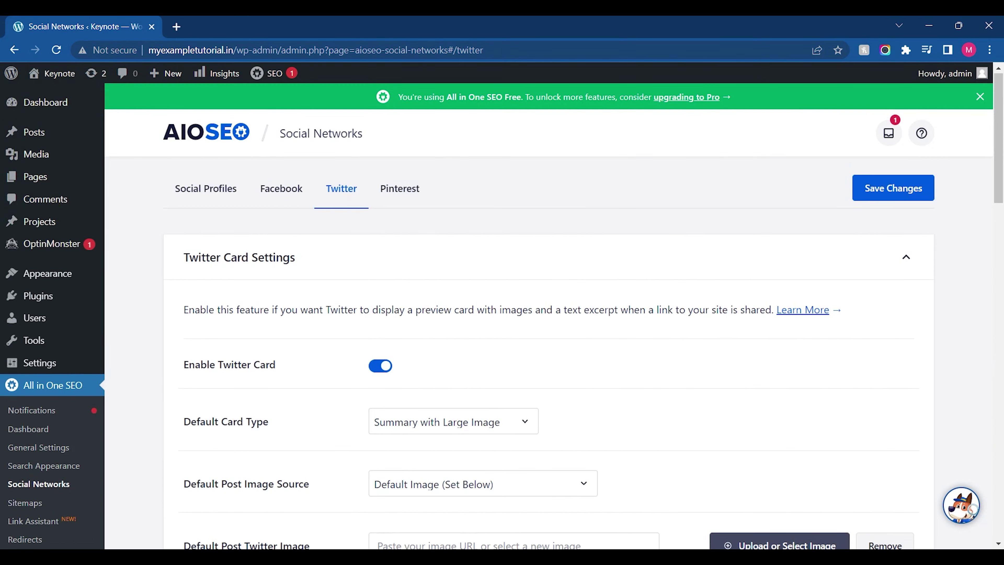
{"action": "left_click", "coordinate": [413, 203]}
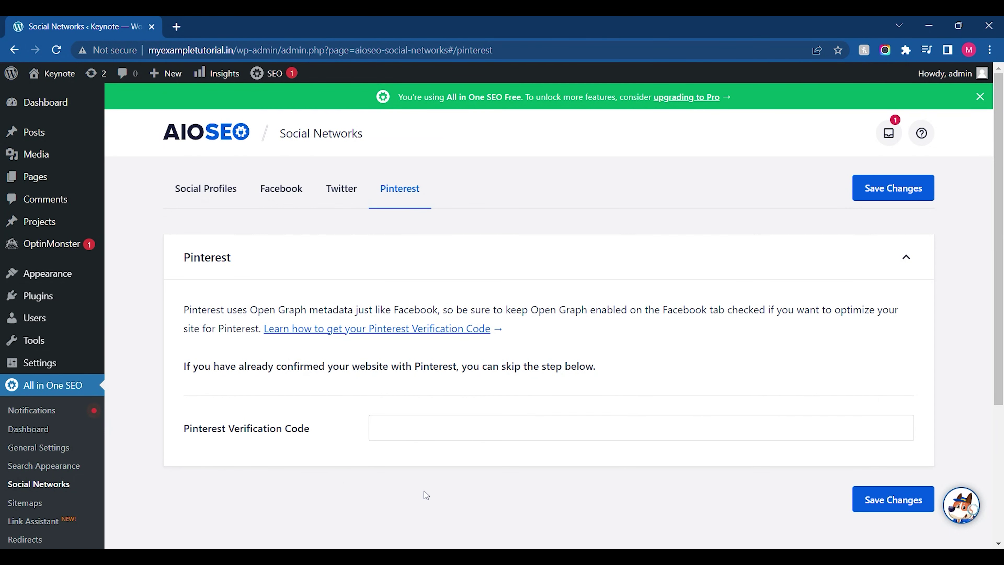
Open the Sitemaps settings and look through the General Sitemap options, Sitemap Settings, Additional Pages and Advanced Settings
{"action": "left_click", "coordinate": [24, 503]}
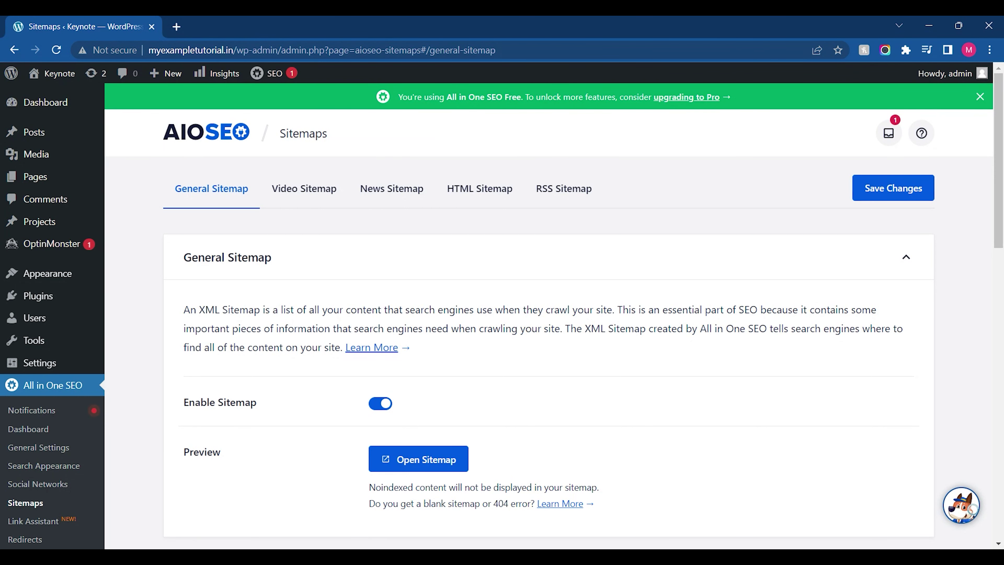
{"action": "scroll", "coordinate": [139, 482], "scroll_direction": "down", "scroll_amount": 3}
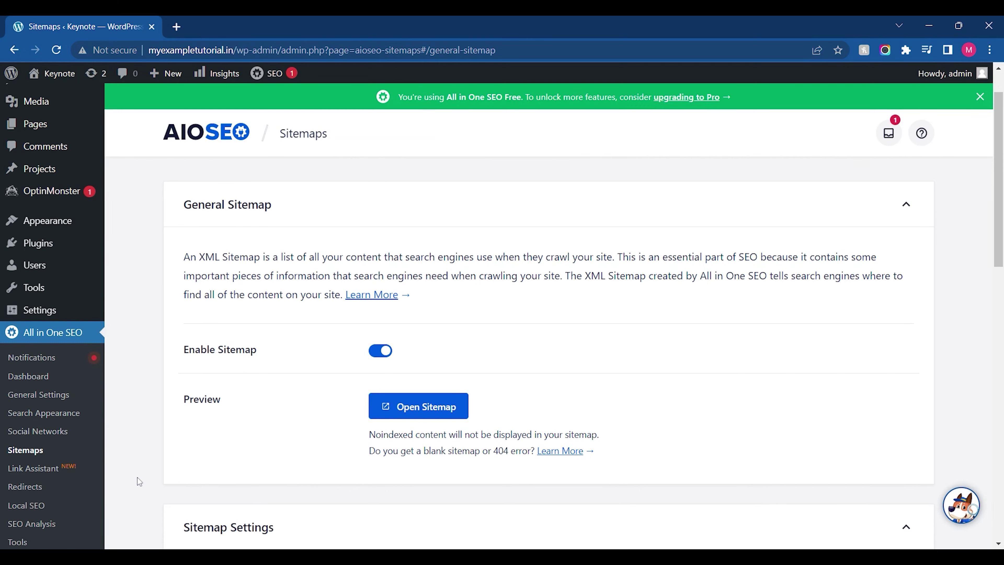
{"action": "scroll", "coordinate": [139, 481], "scroll_direction": "down", "scroll_amount": 5}
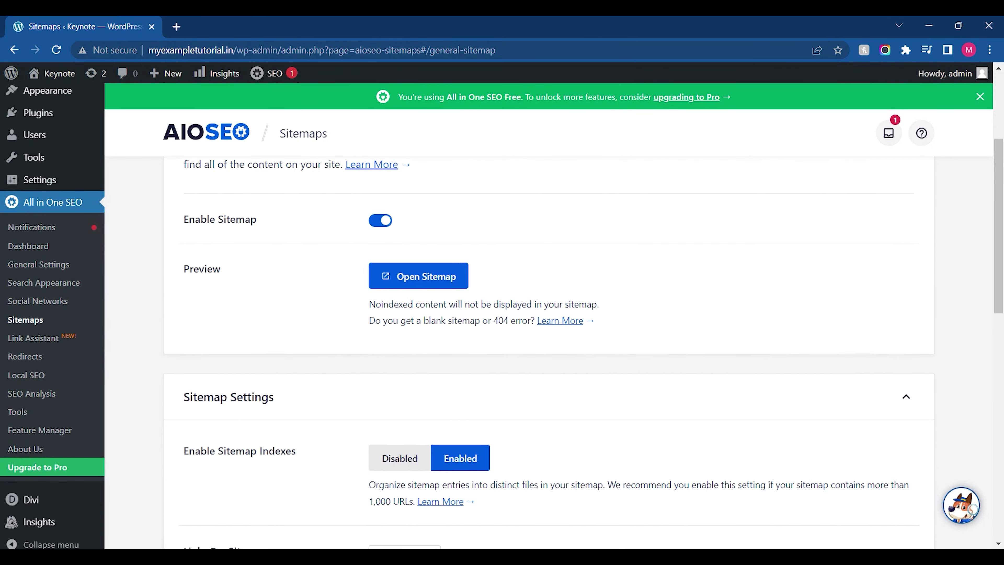
{"action": "scroll", "coordinate": [502, 317], "scroll_direction": "down", "scroll_amount": 10}
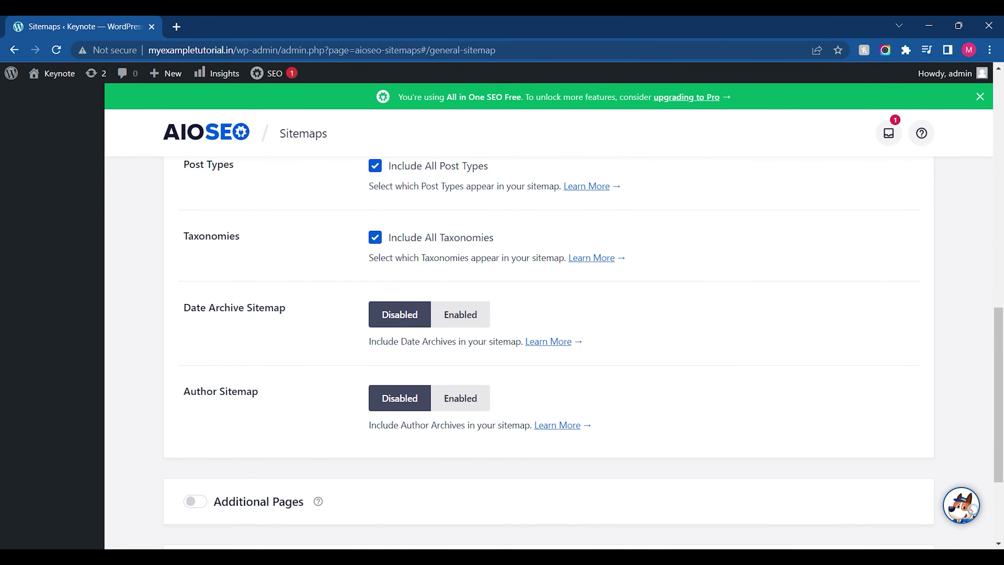
{"action": "scroll", "coordinate": [502, 316], "scroll_direction": "down", "scroll_amount": 3}
{"action": "scroll", "coordinate": [502, 316], "scroll_direction": "up", "scroll_amount": 6}
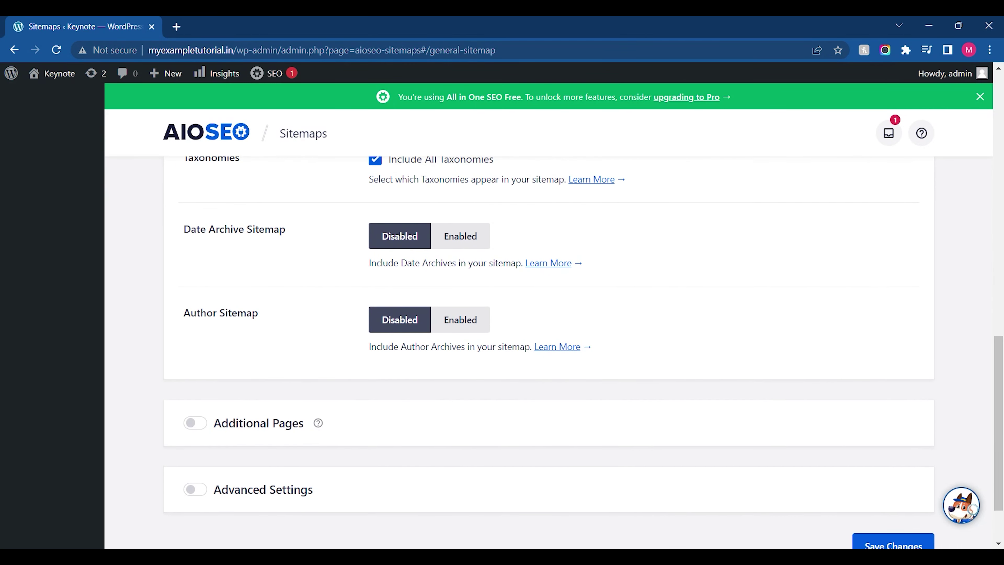
{"action": "scroll", "coordinate": [503, 316], "scroll_direction": "up", "scroll_amount": 15}
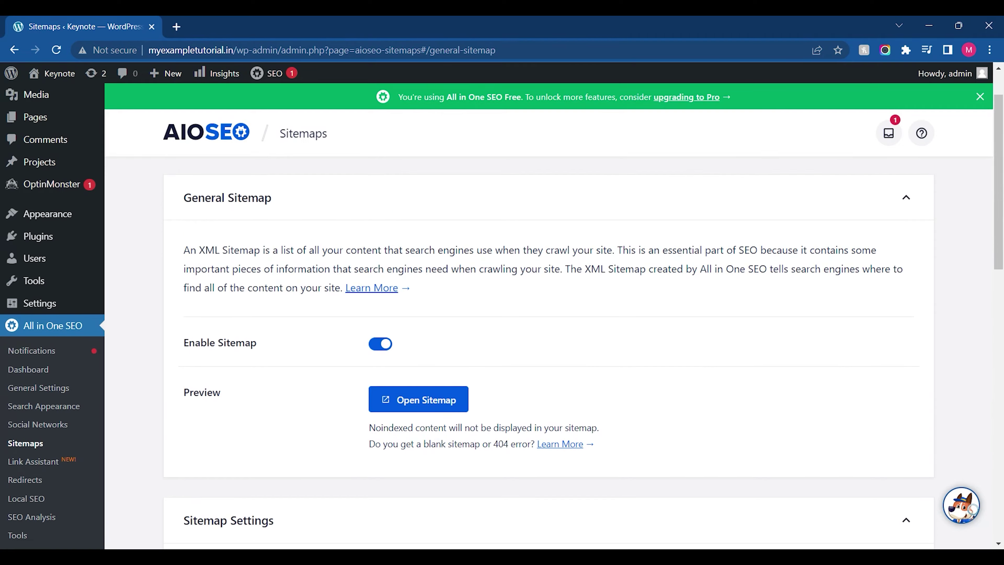
Preview the site's XML sitemap index, and close it to return to the General Sitemap settings
{"action": "left_click", "coordinate": [420, 440]}
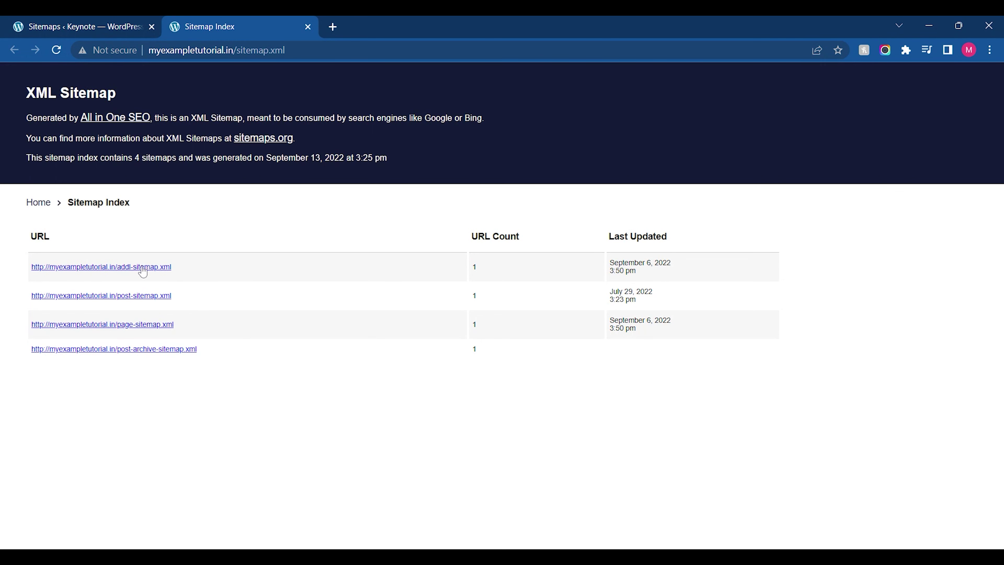
{"action": "left_click", "coordinate": [78, 24]}
{"action": "left_click", "coordinate": [308, 27]}
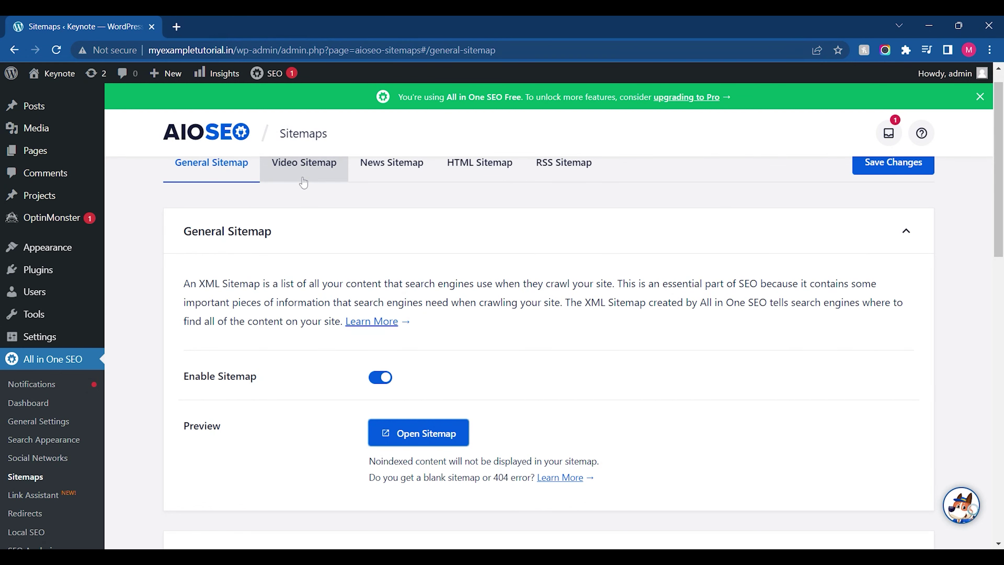
Look through the Video Sitemap, News Sitemap and HTML Sitemap settings
{"action": "left_click", "coordinate": [303, 183]}
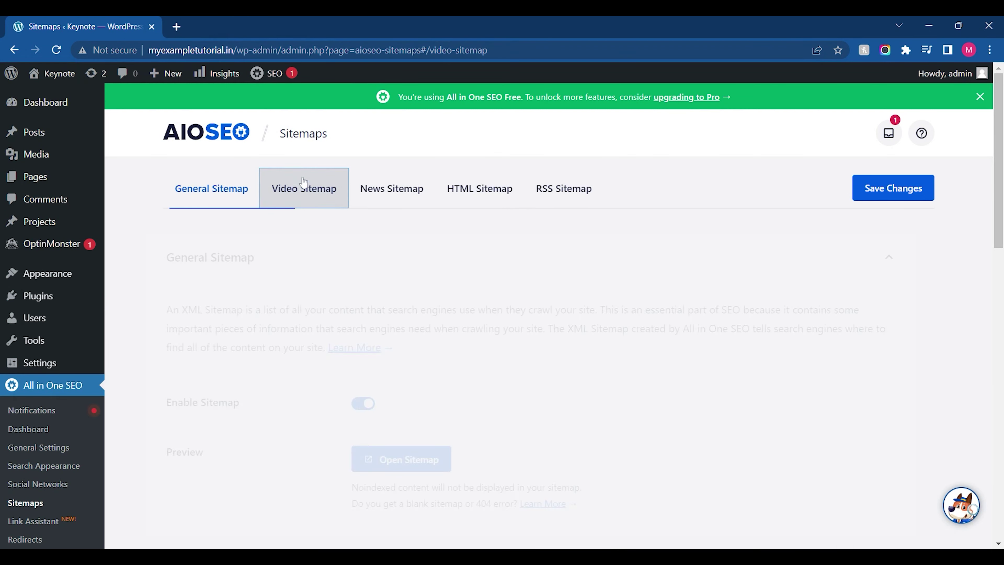
{"action": "left_click", "coordinate": [386, 200]}
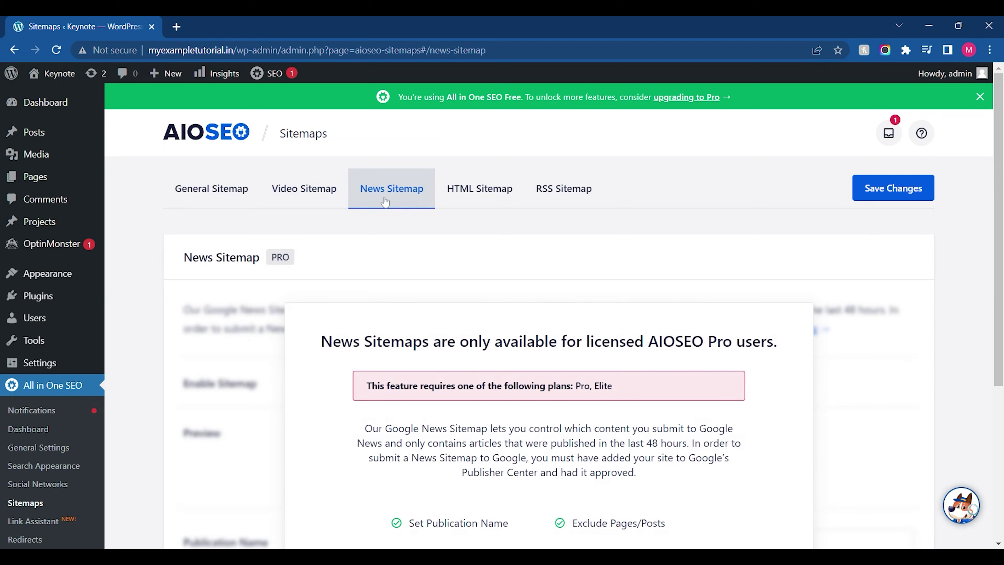
{"action": "left_click", "coordinate": [449, 199]}
{"action": "scroll", "coordinate": [721, 251], "scroll_direction": "down", "scroll_amount": 2}
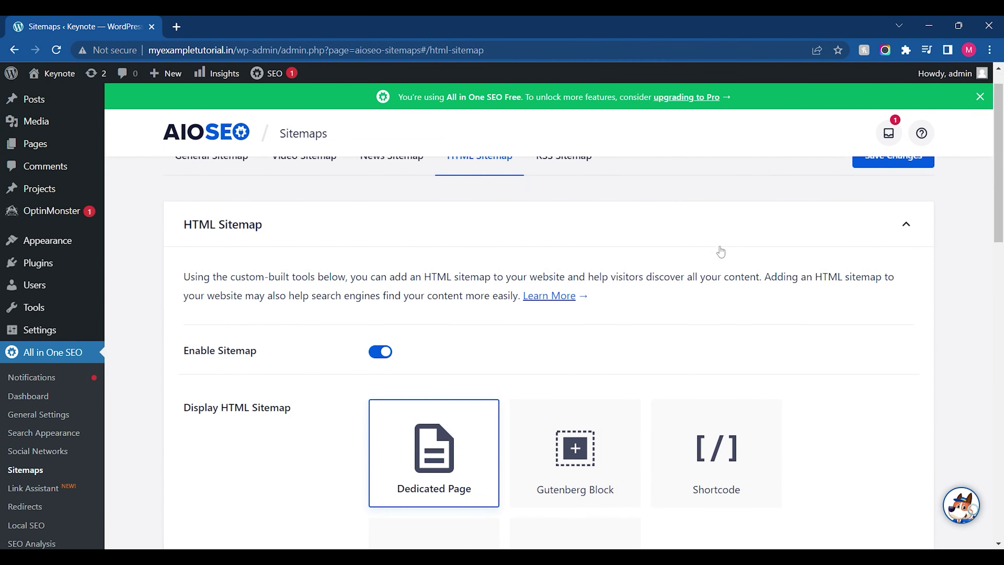
{"action": "scroll", "coordinate": [720, 252], "scroll_direction": "down", "scroll_amount": 10}
{"action": "scroll", "coordinate": [554, 352], "scroll_direction": "down", "scroll_amount": 8}
{"action": "scroll", "coordinate": [554, 352], "scroll_direction": "up", "scroll_amount": 18}
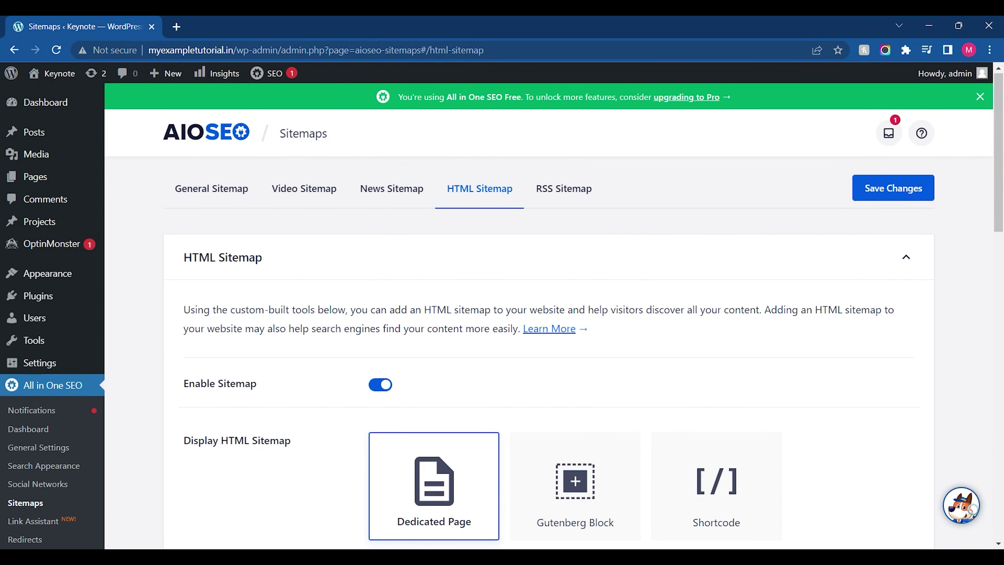
Open the RSS Sitemap settings and view the enable, preview and number of posts options
{"action": "left_click", "coordinate": [564, 188]}
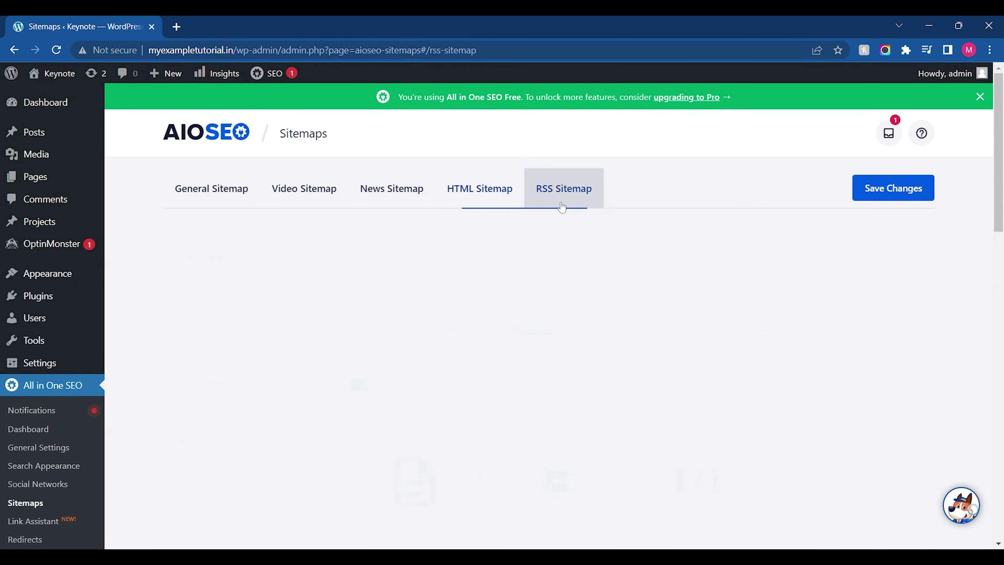
{"action": "scroll", "coordinate": [390, 349], "scroll_direction": "down", "scroll_amount": 1}
{"action": "scroll", "coordinate": [390, 350], "scroll_direction": "down", "scroll_amount": 5}
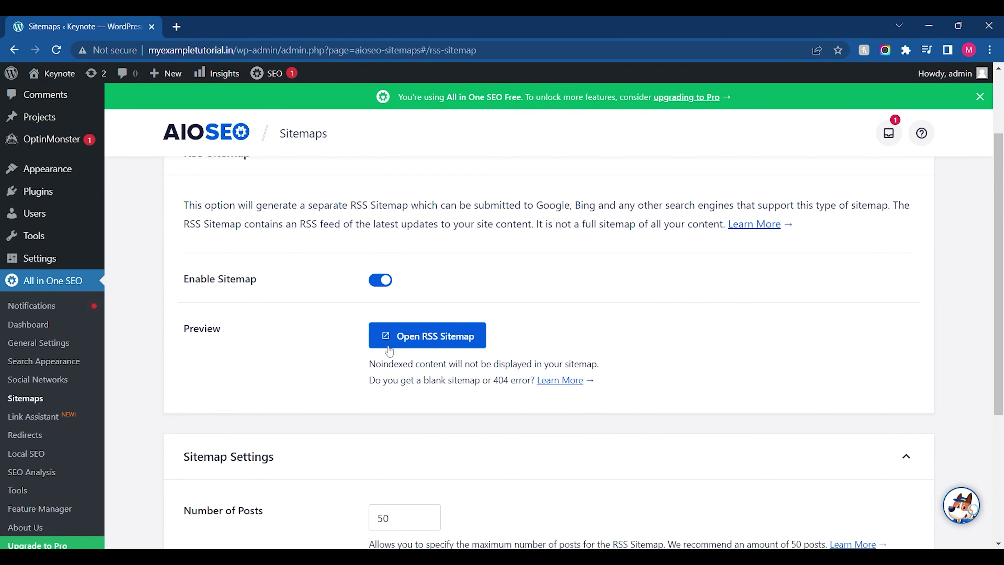
Open the Link Assistant overview and read its feature description and plan requirements
{"action": "left_click", "coordinate": [55, 342]}
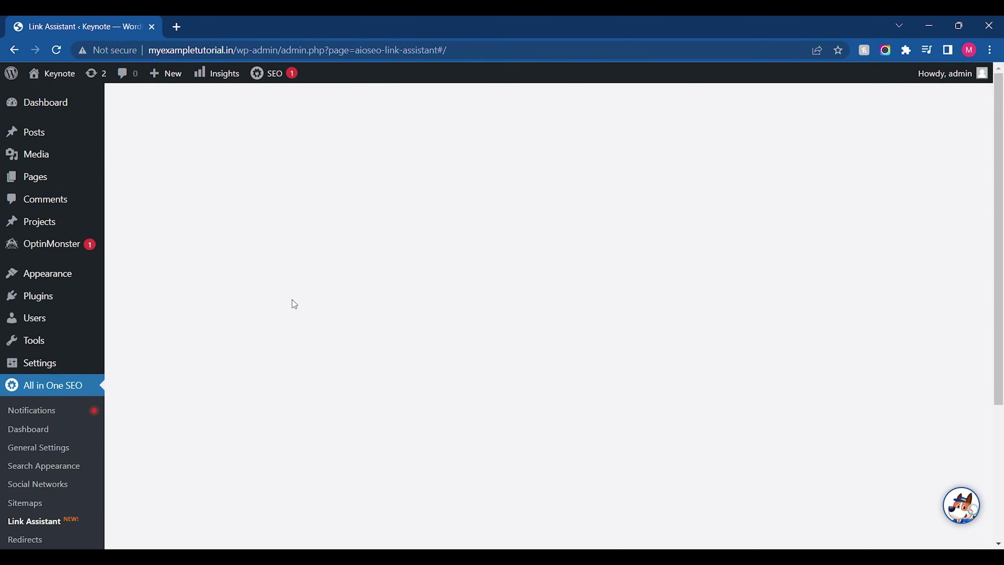
{"action": "scroll", "coordinate": [294, 304], "scroll_direction": "down", "scroll_amount": 5}
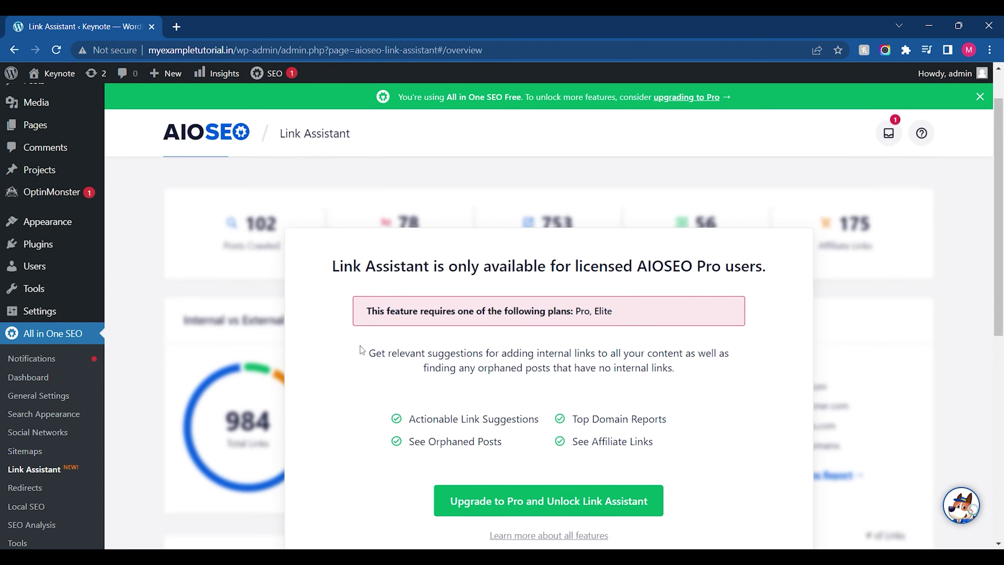
{"action": "scroll", "coordinate": [317, 348], "scroll_direction": "down", "scroll_amount": 3}
{"action": "scroll", "coordinate": [407, 430], "scroll_direction": "up", "scroll_amount": 4}
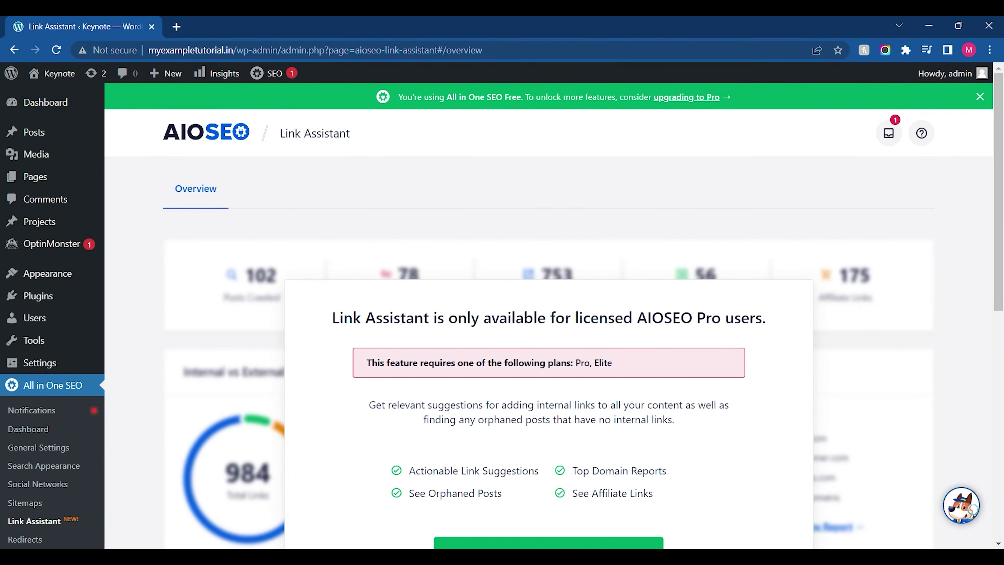
Open the Redirects page and read its feature description and plan requirements
{"action": "scroll", "coordinate": [25, 407], "scroll_direction": "down", "scroll_amount": 3}
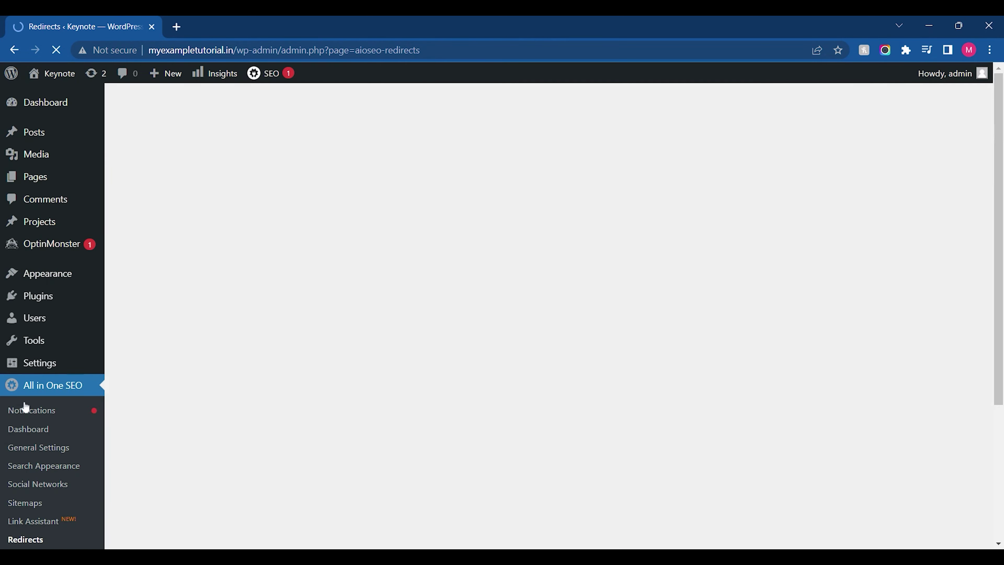
{"action": "scroll", "coordinate": [146, 369], "scroll_direction": "down", "scroll_amount": 3}
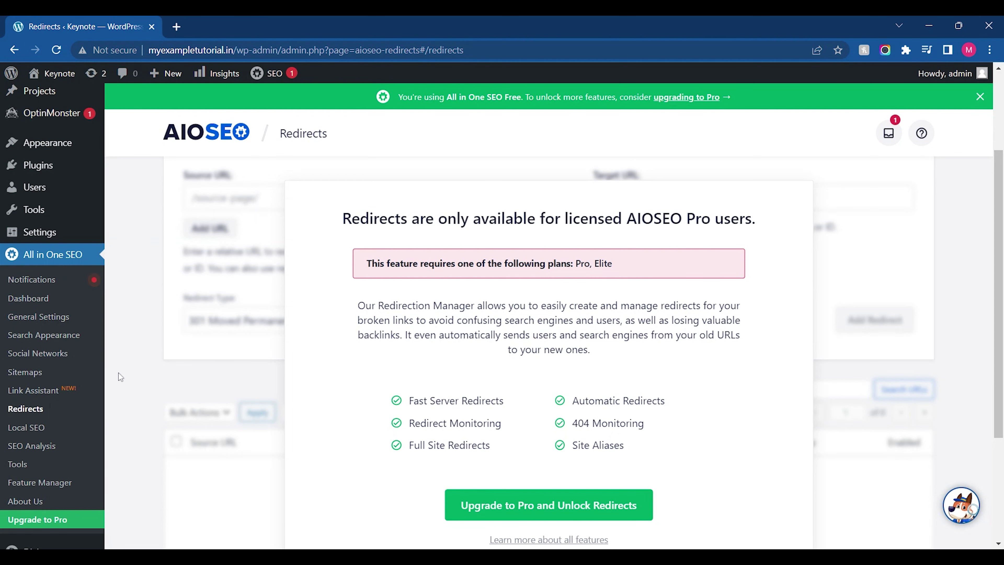
Open the Local SEO page and read its feature description and plan requirements
{"action": "left_click", "coordinate": [17, 429]}
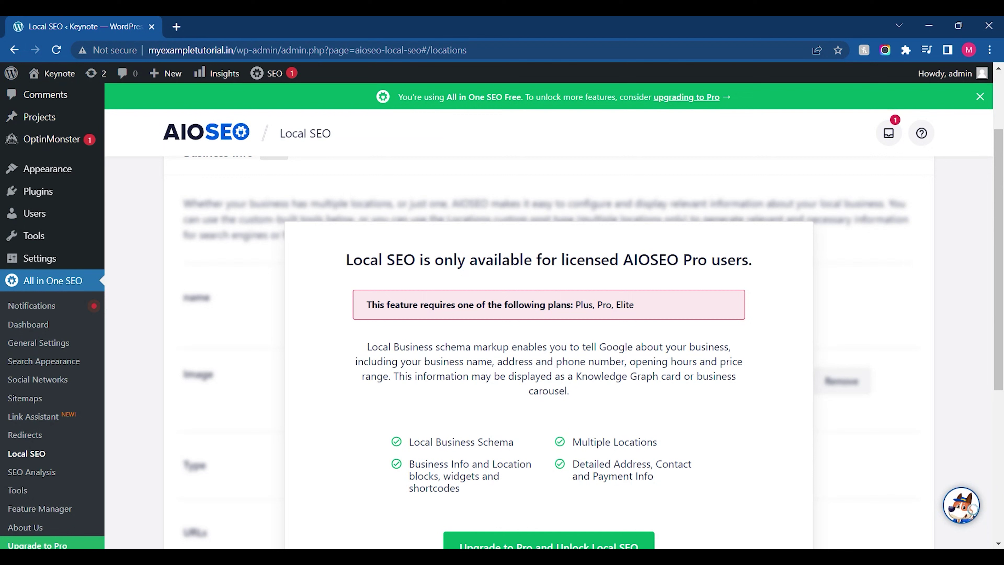
Open SEO Analysis and review the overall site score and all checklist items across Basic SEO, Advanced SEO, Performance and Security
{"action": "left_click", "coordinate": [28, 472]}
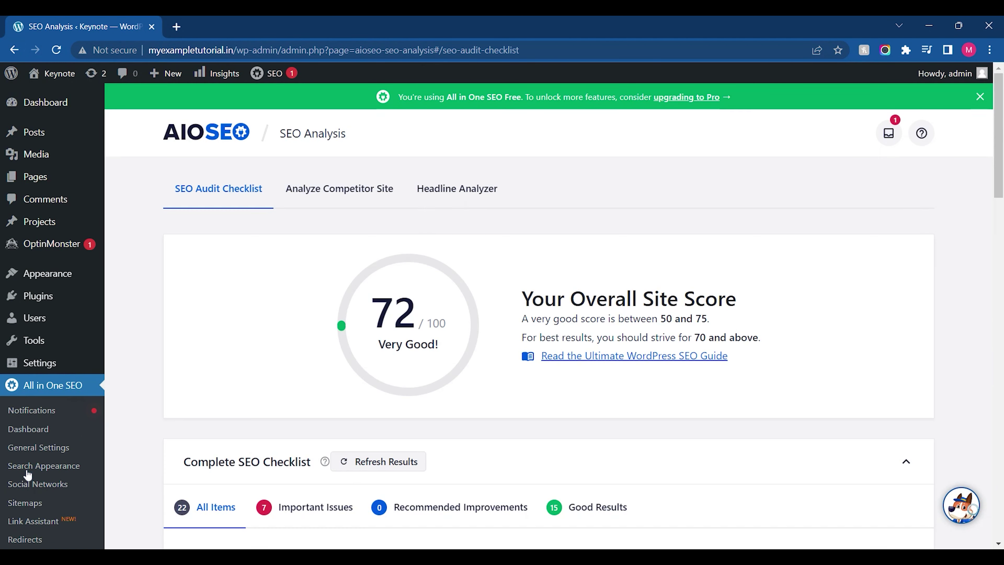
{"action": "scroll", "coordinate": [27, 475], "scroll_direction": "down", "scroll_amount": 5}
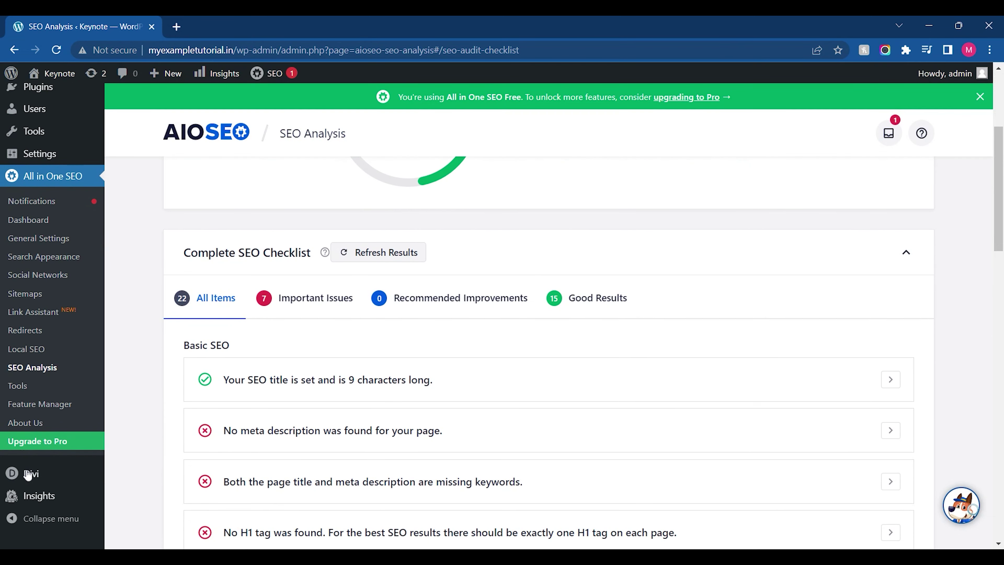
{"action": "scroll", "coordinate": [27, 475], "scroll_direction": "down", "scroll_amount": 1}
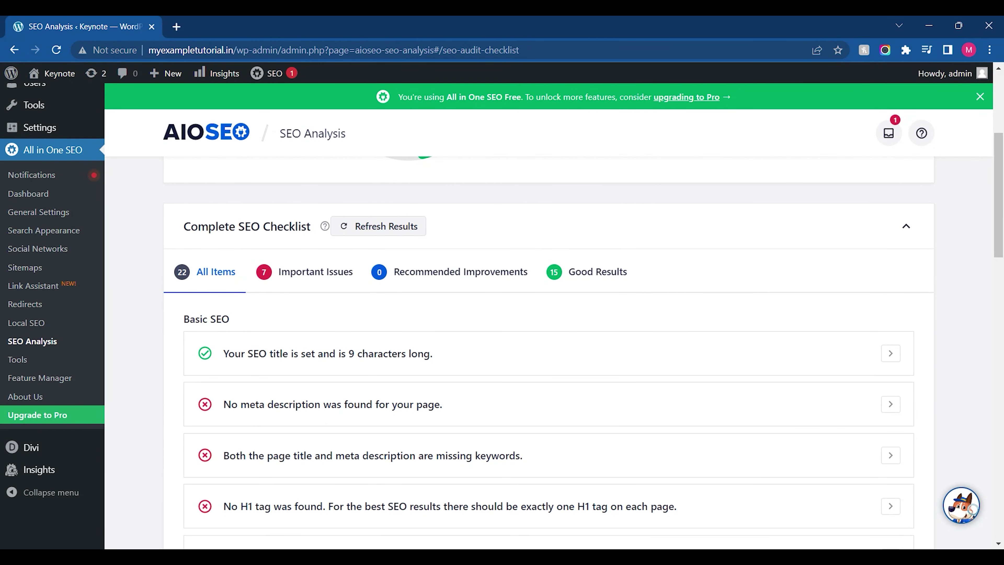
{"action": "scroll", "coordinate": [502, 313], "scroll_direction": "up", "scroll_amount": 3}
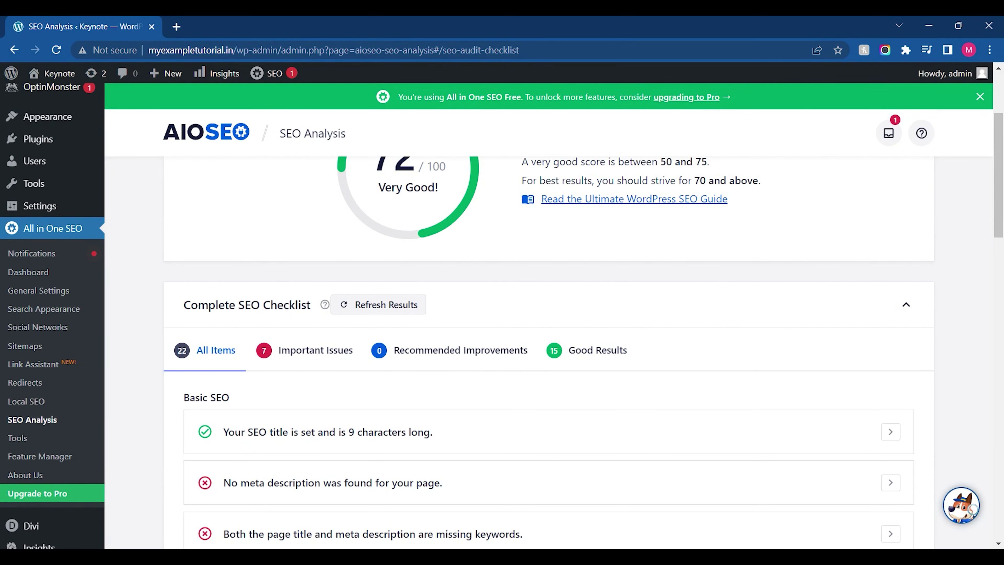
{"action": "scroll", "coordinate": [502, 312], "scroll_direction": "down", "scroll_amount": 5}
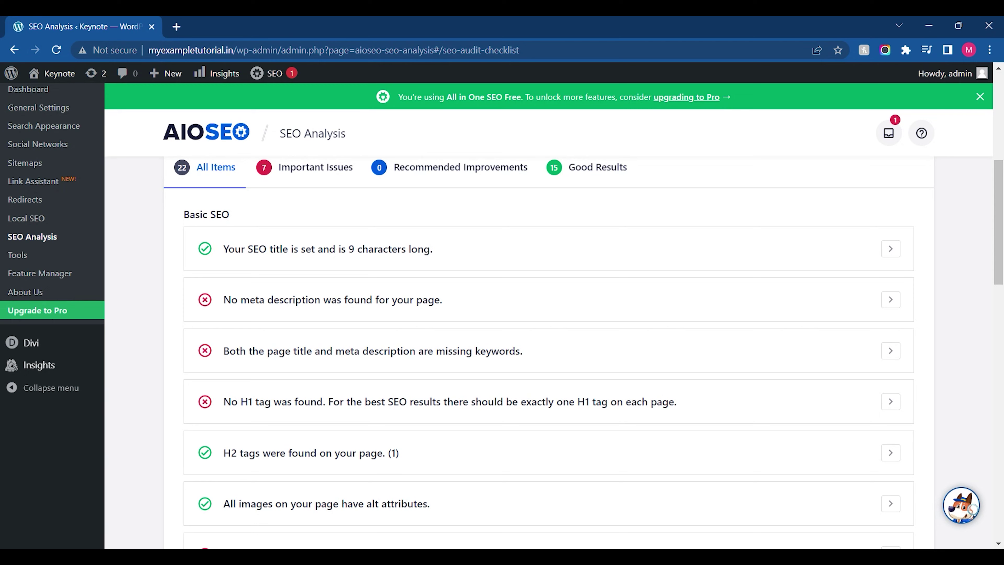
{"action": "scroll", "coordinate": [549, 313], "scroll_direction": "down", "scroll_amount": 4}
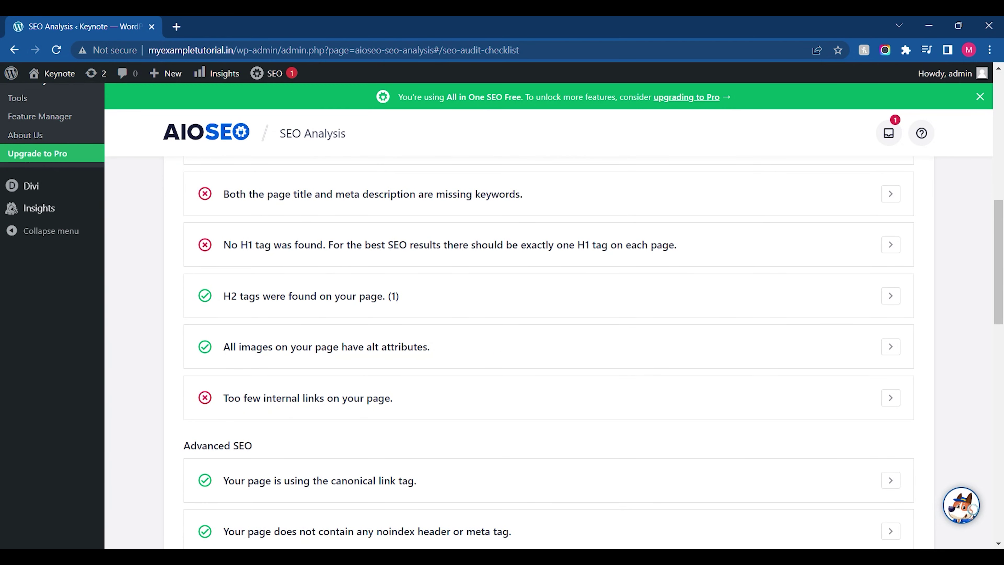
{"action": "scroll", "coordinate": [549, 316], "scroll_direction": "down", "scroll_amount": 6}
{"action": "scroll", "coordinate": [587, 318], "scroll_direction": "down", "scroll_amount": 2}
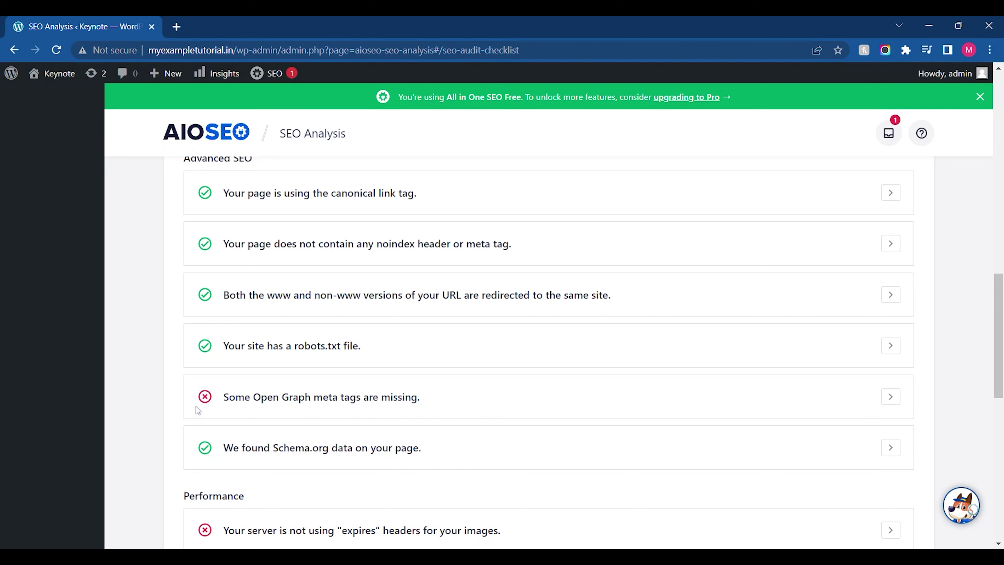
{"action": "scroll", "coordinate": [198, 411], "scroll_direction": "down", "scroll_amount": 5}
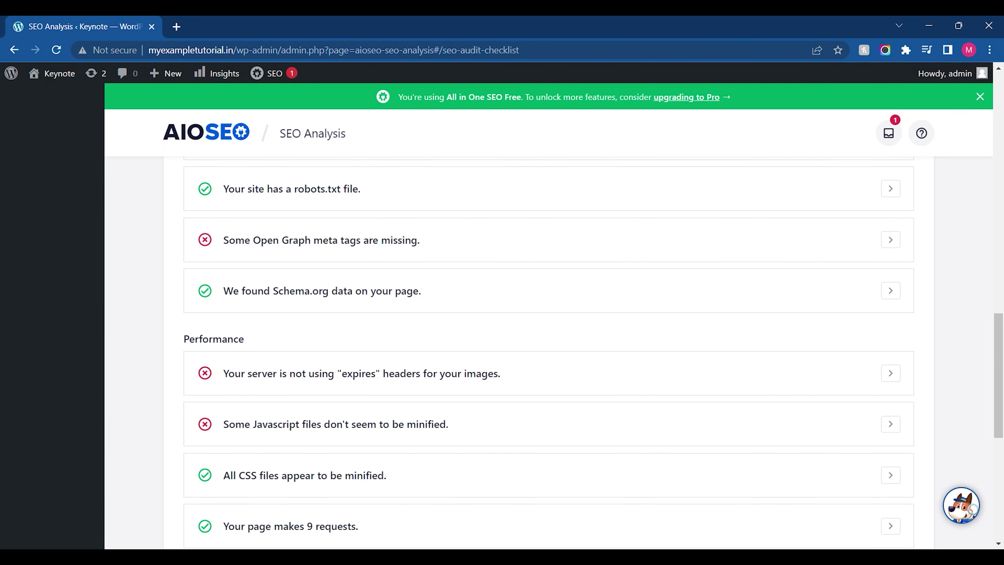
{"action": "scroll", "coordinate": [548, 352], "scroll_direction": "down", "scroll_amount": 6}
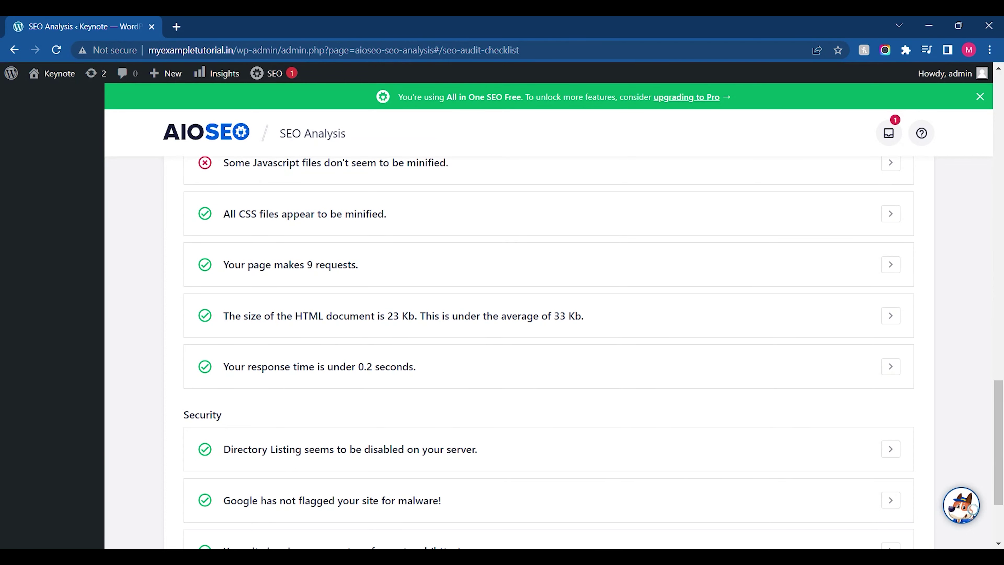
{"action": "scroll", "coordinate": [548, 352], "scroll_direction": "down", "scroll_amount": 4}
{"action": "scroll", "coordinate": [548, 350], "scroll_direction": "up", "scroll_amount": 20}
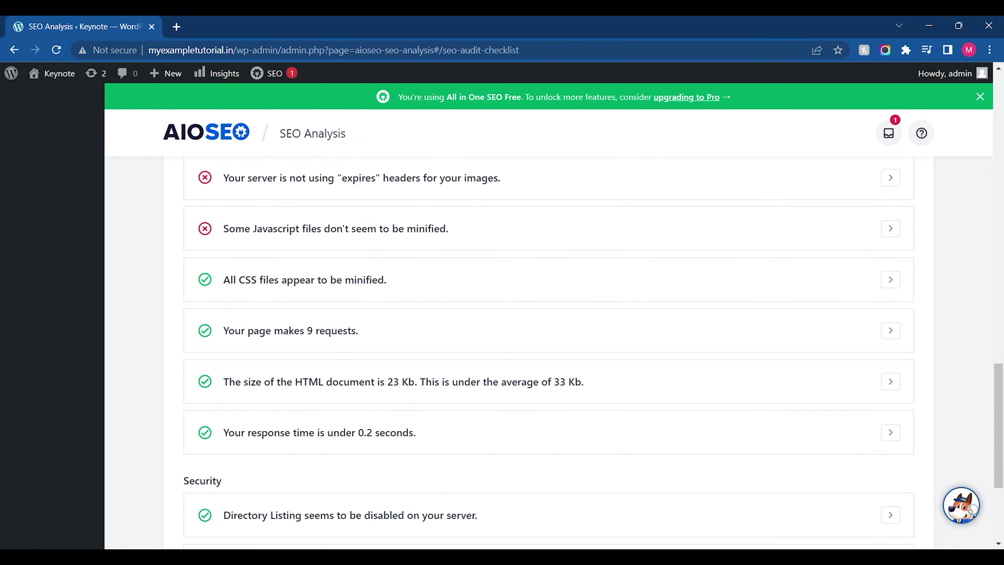
{"action": "scroll", "coordinate": [549, 351], "scroll_direction": "up", "scroll_amount": 12}
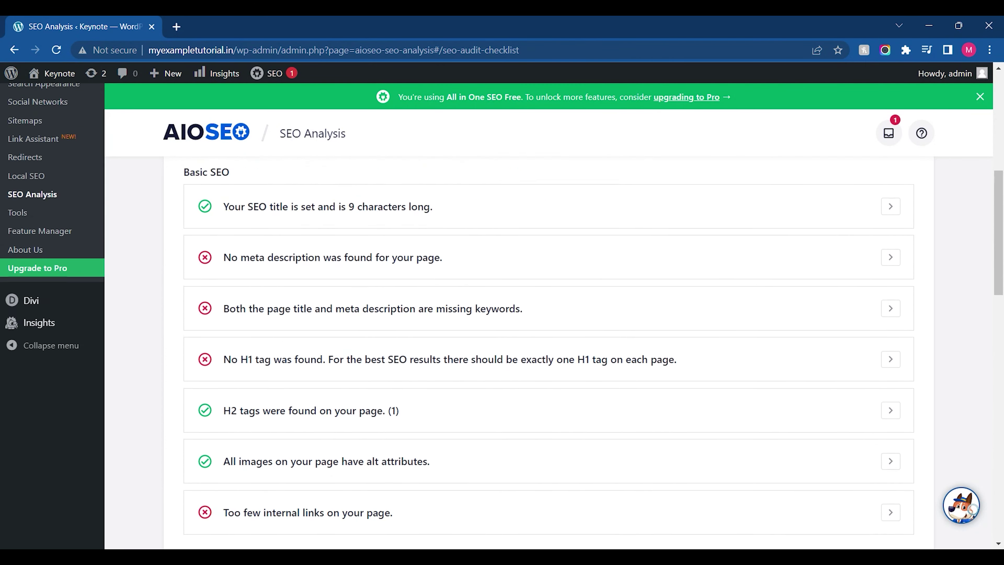
Filter the SEO checklist by Important Issues, Recommended Improvements and Good Results, expanding the issue about keywords missing from the page title and meta description
{"action": "left_click", "coordinate": [304, 441]}
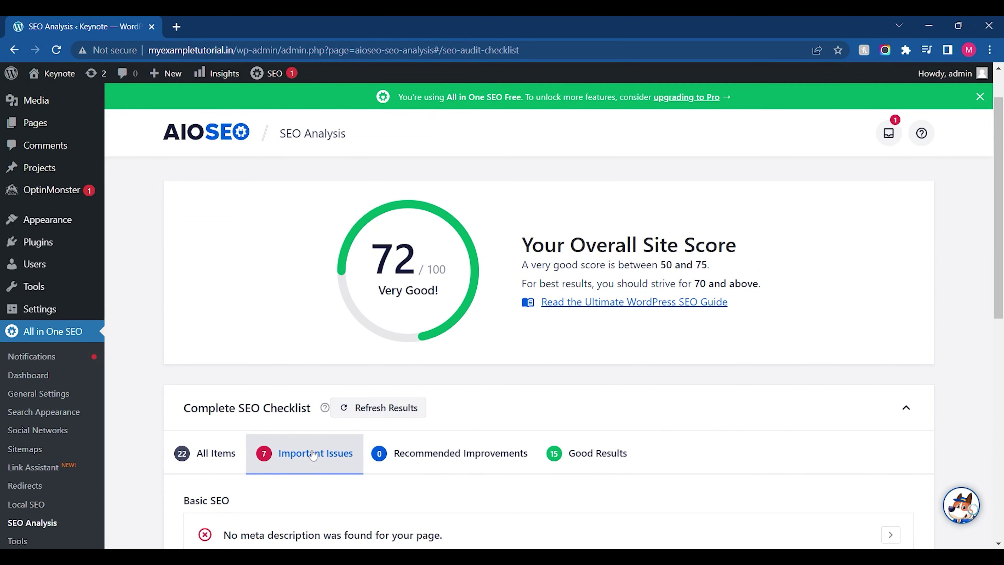
{"action": "scroll", "coordinate": [313, 456], "scroll_direction": "down", "scroll_amount": 1}
{"action": "scroll", "coordinate": [312, 455], "scroll_direction": "down", "scroll_amount": 5}
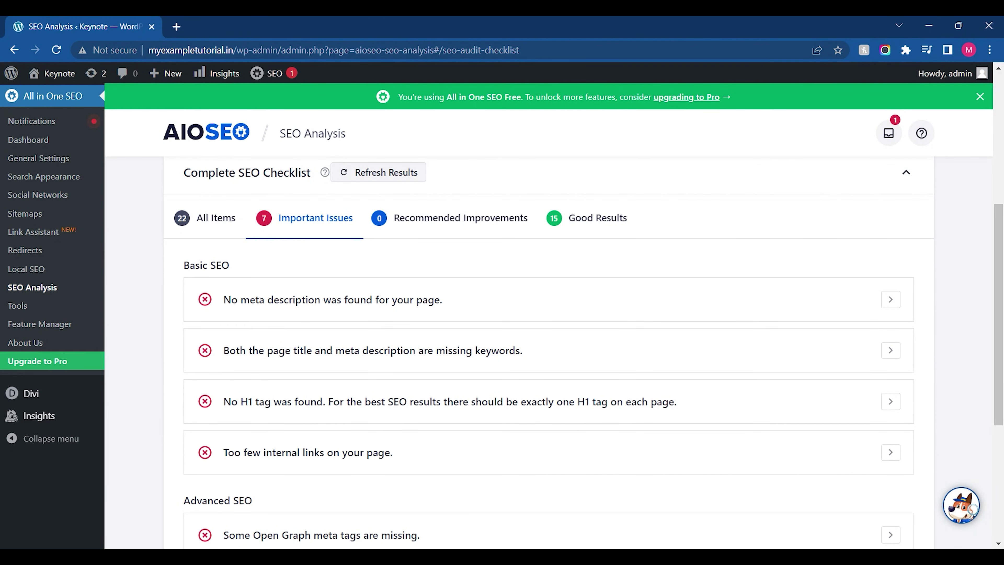
{"action": "left_click", "coordinate": [890, 351]}
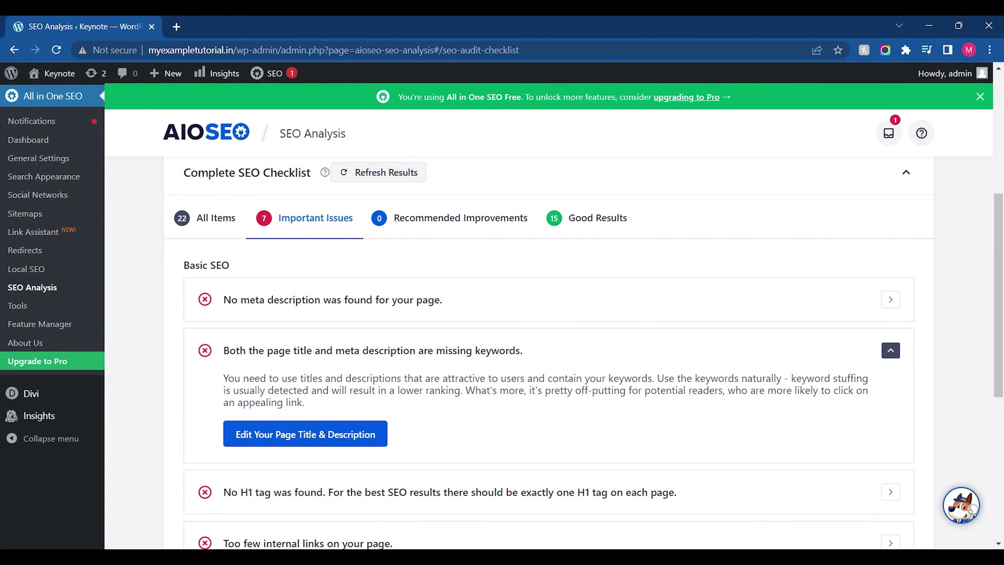
{"action": "scroll", "coordinate": [800, 395], "scroll_direction": "down", "scroll_amount": 5}
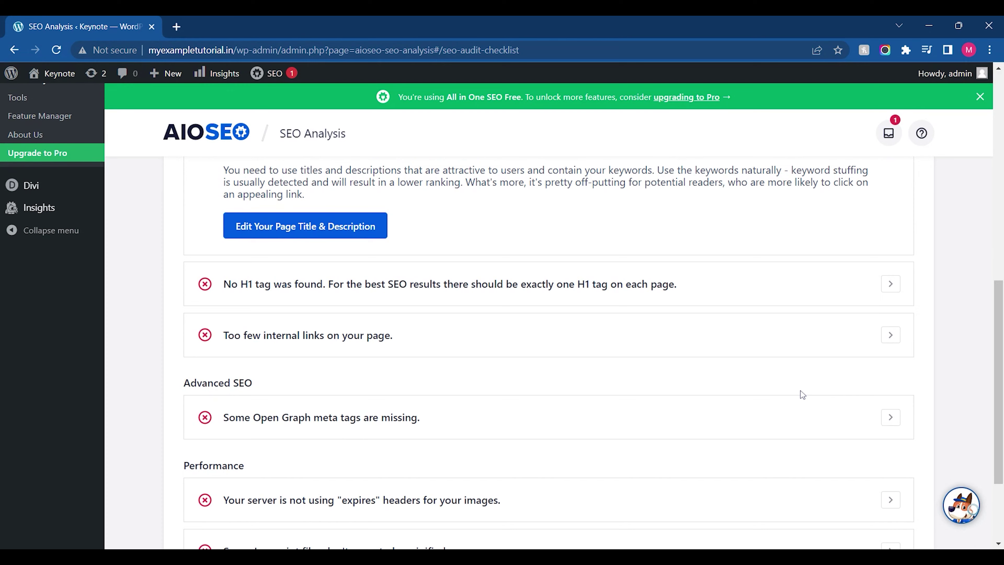
{"action": "scroll", "coordinate": [800, 395], "scroll_direction": "up", "scroll_amount": 4}
{"action": "scroll", "coordinate": [414, 404], "scroll_direction": "up", "scroll_amount": 4}
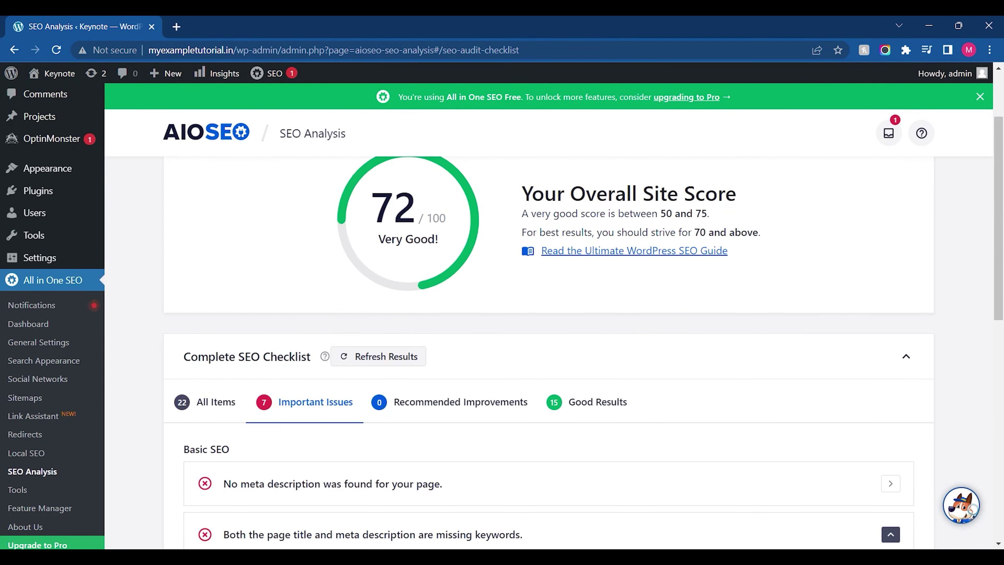
{"action": "left_click", "coordinate": [414, 402]}
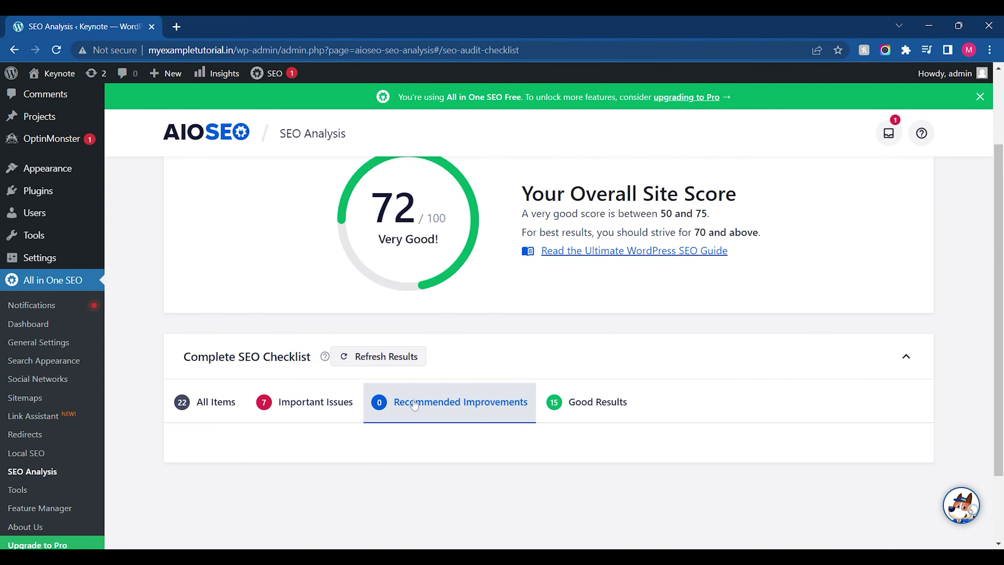
{"action": "left_click", "coordinate": [570, 413]}
Visit the Tools page and the Feature Manager, looking through the feature cards and the Pro upgrade section
{"action": "left_click", "coordinate": [18, 489]}
{"action": "scroll", "coordinate": [16, 329], "scroll_direction": "up", "scroll_amount": 1}
{"action": "left_click", "coordinate": [16, 331]}
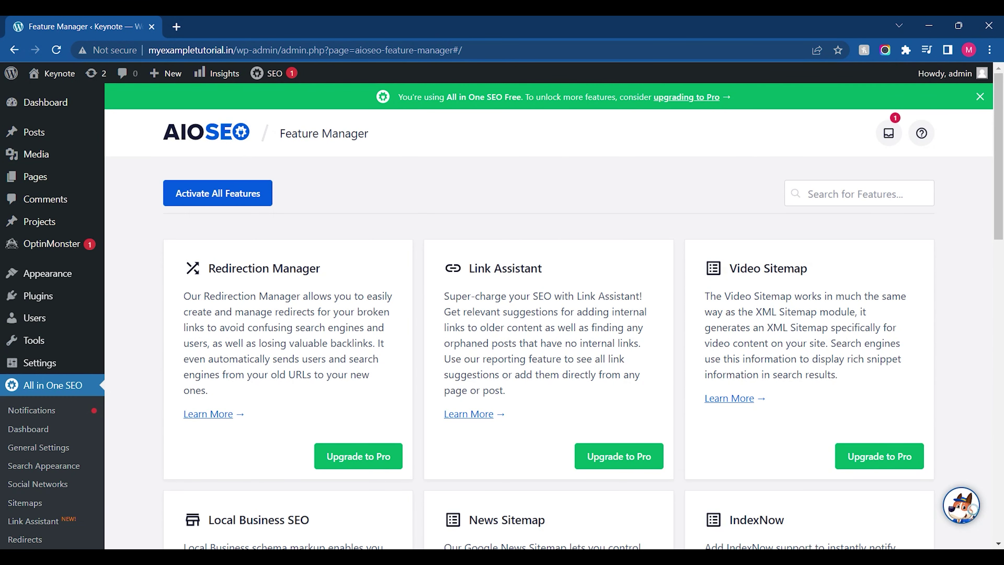
{"action": "scroll", "coordinate": [727, 285], "scroll_direction": "down", "scroll_amount": 6}
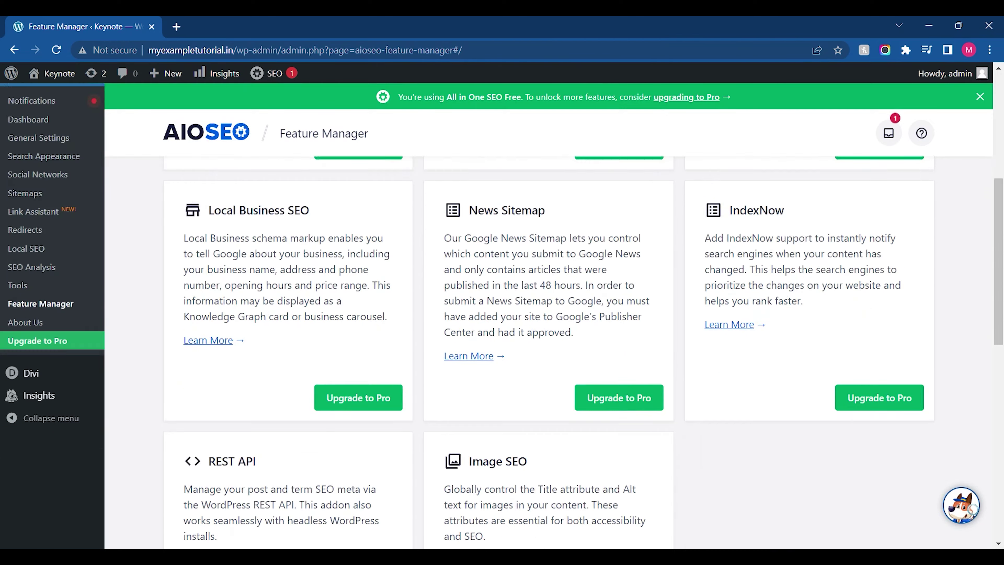
{"action": "scroll", "coordinate": [753, 295], "scroll_direction": "down", "scroll_amount": 4}
{"action": "scroll", "coordinate": [753, 295], "scroll_direction": "down", "scroll_amount": 9}
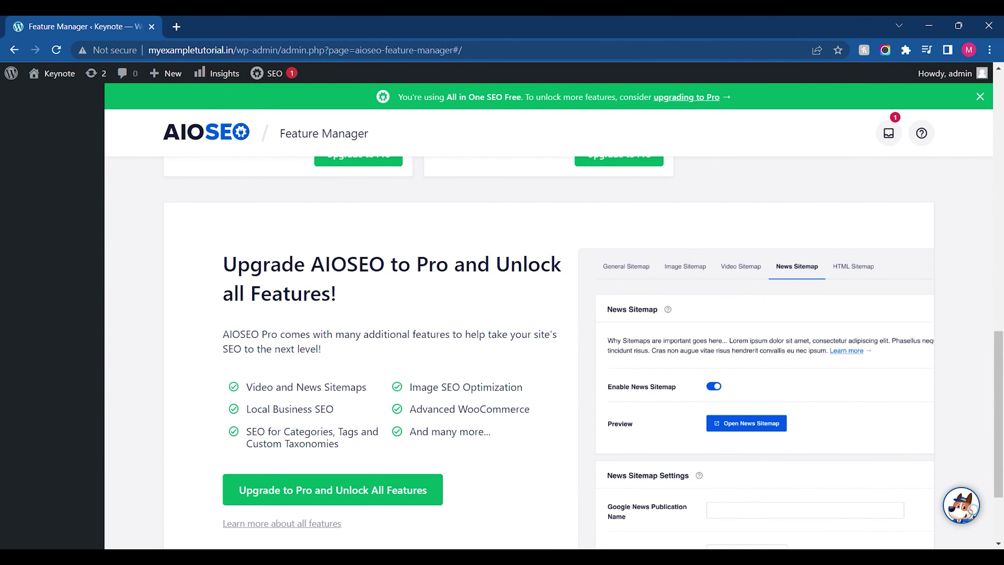
{"action": "scroll", "coordinate": [549, 312], "scroll_direction": "up", "scroll_amount": 6}
{"action": "scroll", "coordinate": [548, 313], "scroll_direction": "up", "scroll_amount": 12}
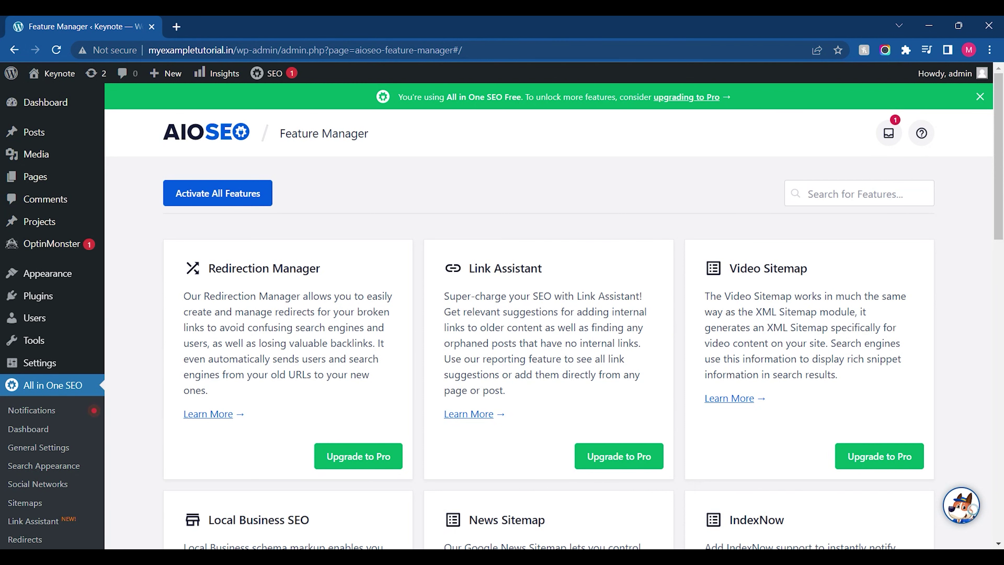
Add a new page and begin its title with "Digital Marketi"
{"action": "mouse_move", "coordinate": [34, 181]}
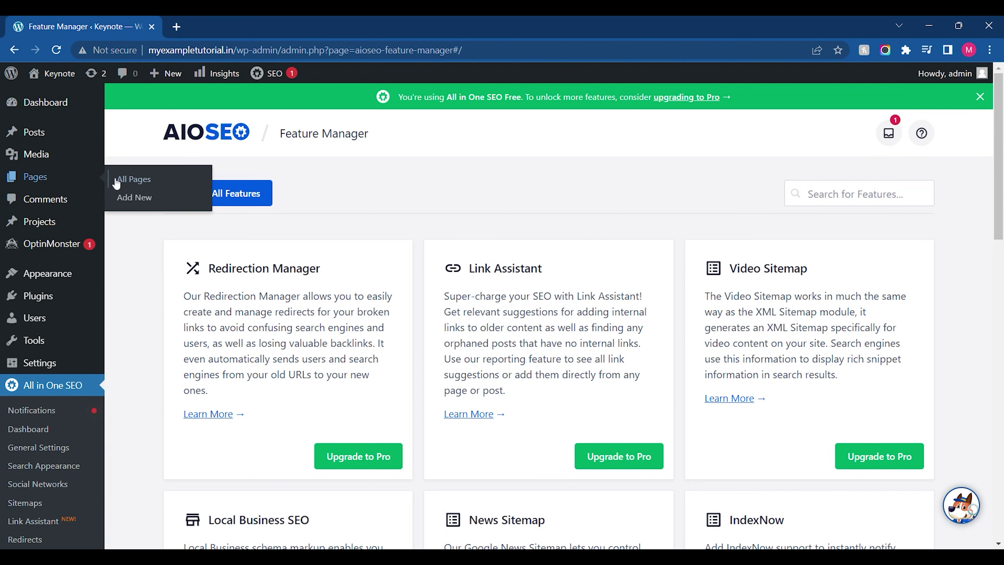
{"action": "left_click", "coordinate": [124, 198]}
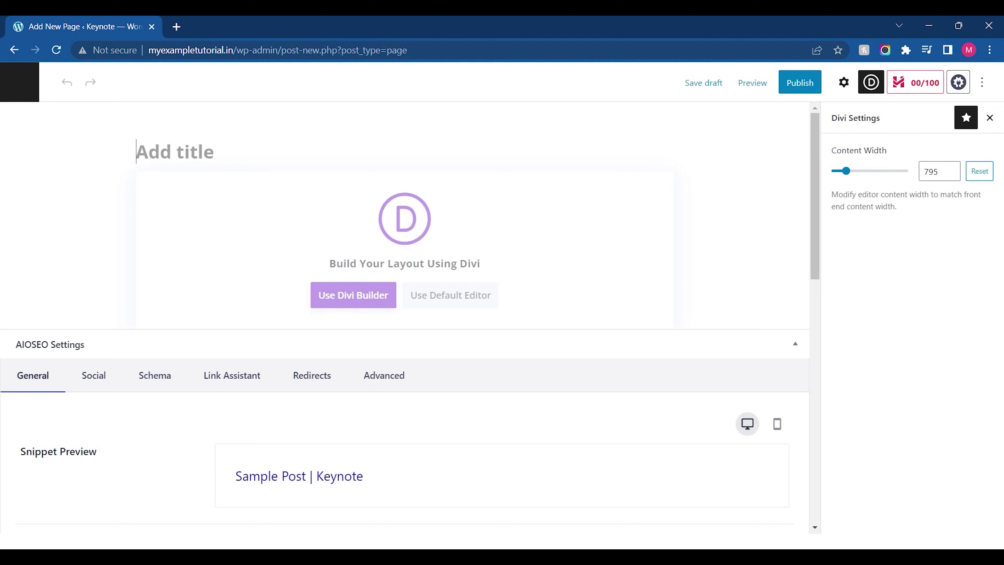
{"action": "type", "text": "Digitak"}
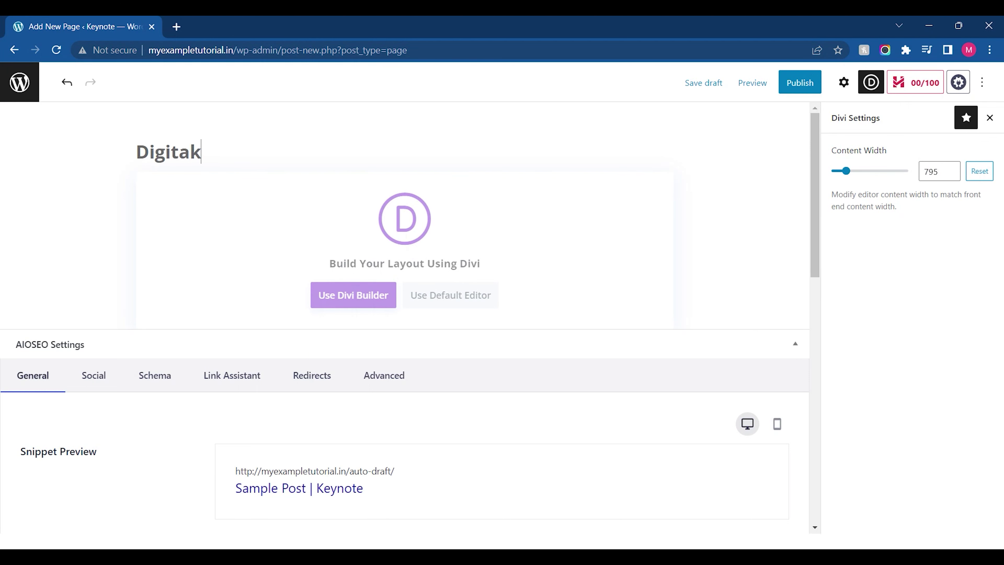
{"action": "key", "text": "BackSpace"}
{"action": "type", "text": "l Marketi"}
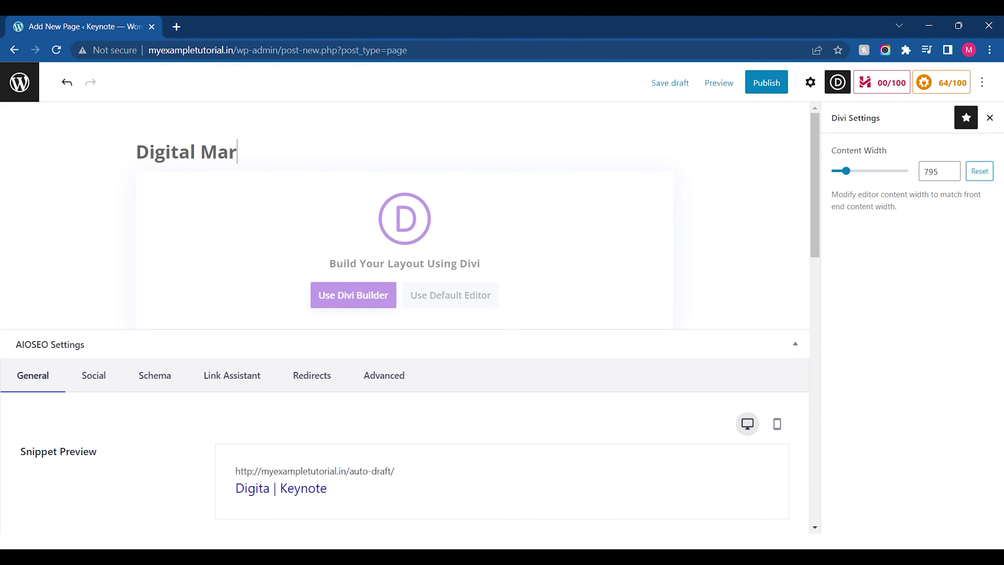